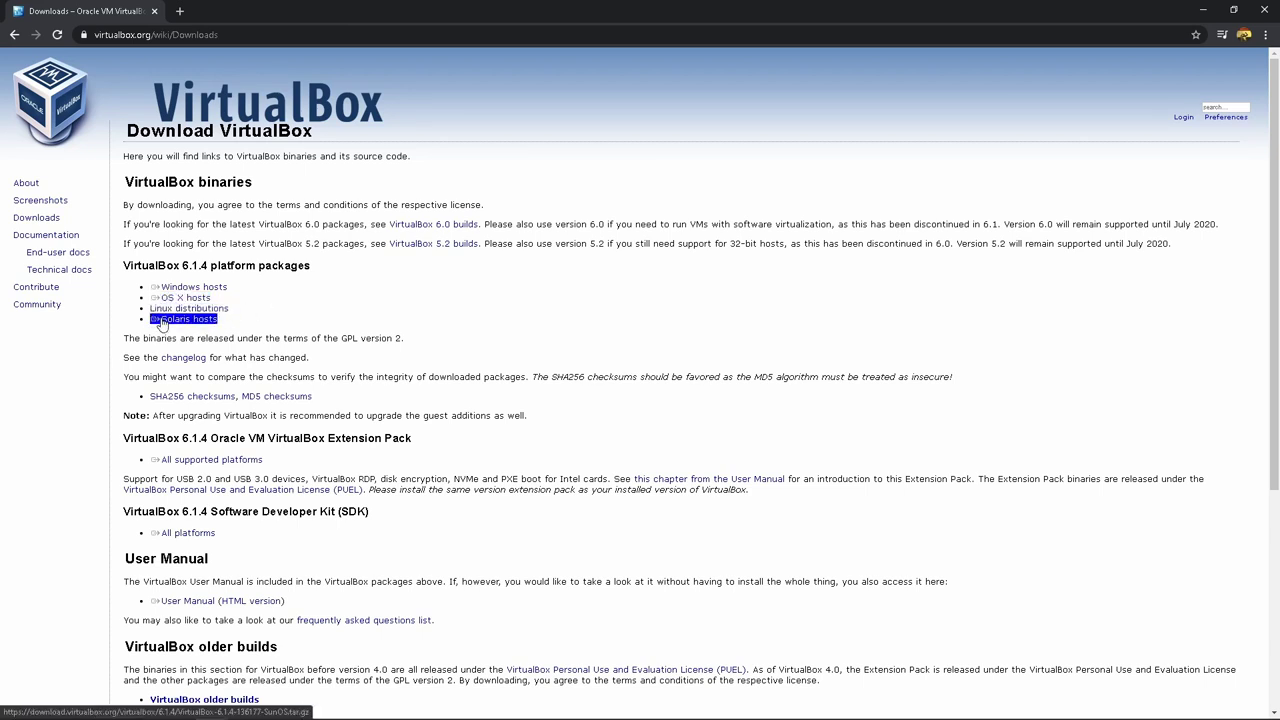
# Highlight the Solaris hosts and host platform download links on the VirtualBox download page
pyautogui.moveTo(248, 327); pyautogui.dragTo(155, 323)
pyautogui.click(243, 327)
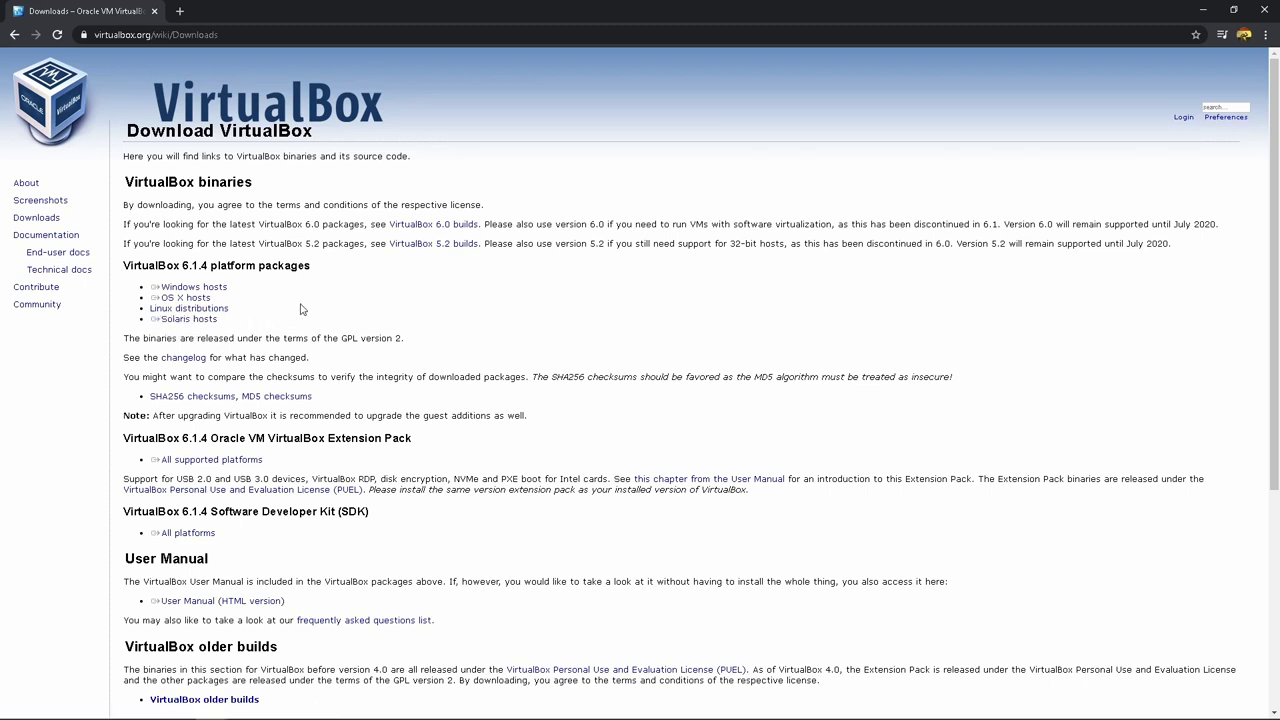
pyautogui.moveTo(150, 297); pyautogui.dragTo(197, 297)
pyautogui.click(259, 292)
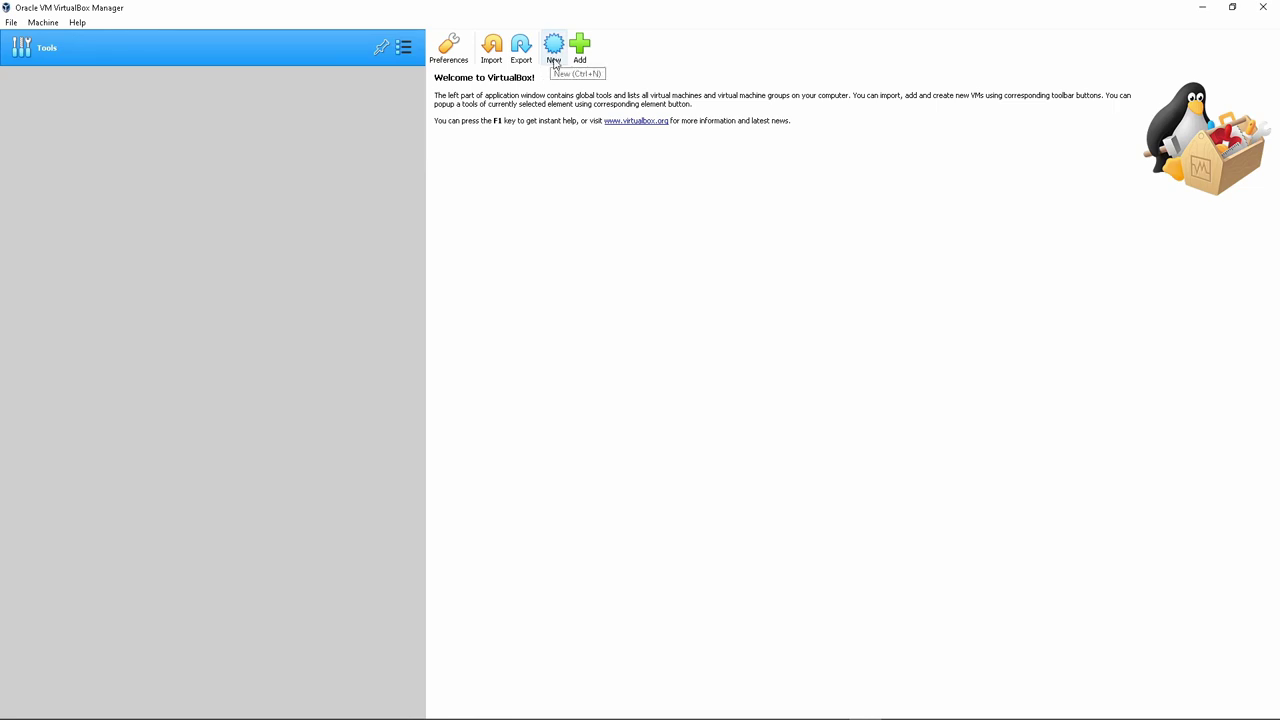
# Create a new VM named Vards_Uzvards_win10 in D:\VM, type Microsoft Windows, version Windows 10 (64-bit)
pyautogui.click(553, 50)
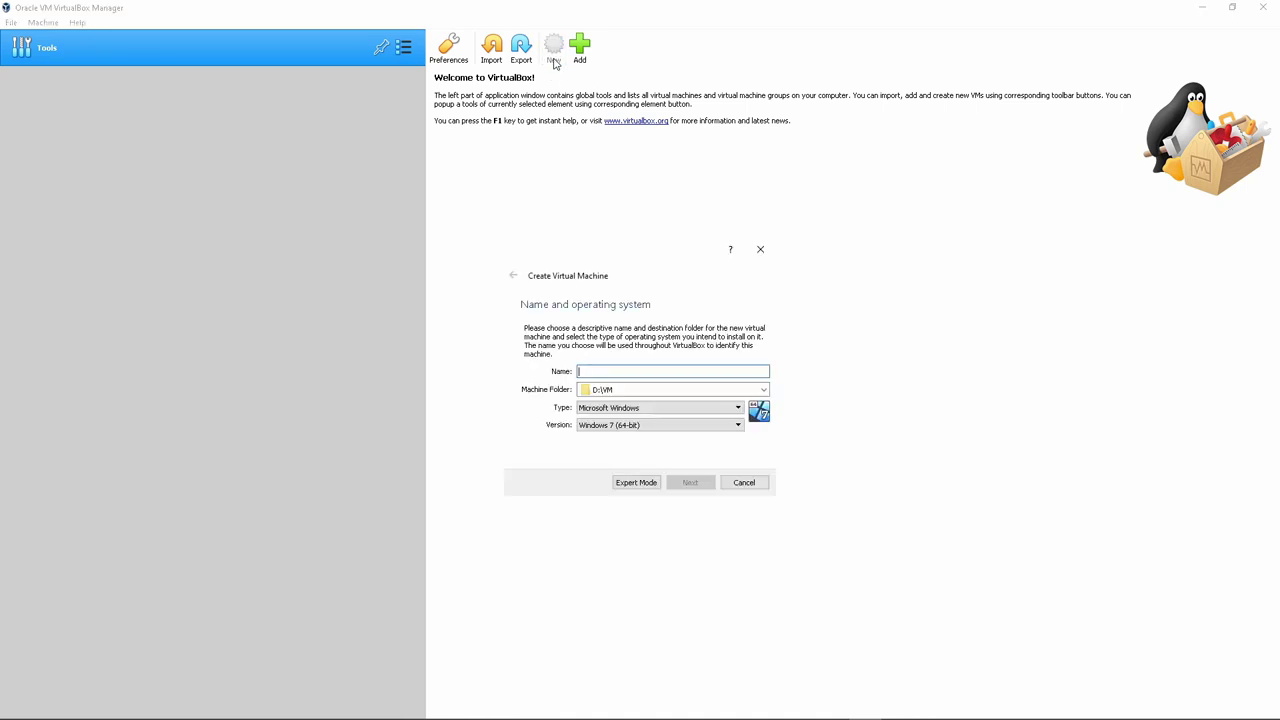
pyautogui.click(639, 410)
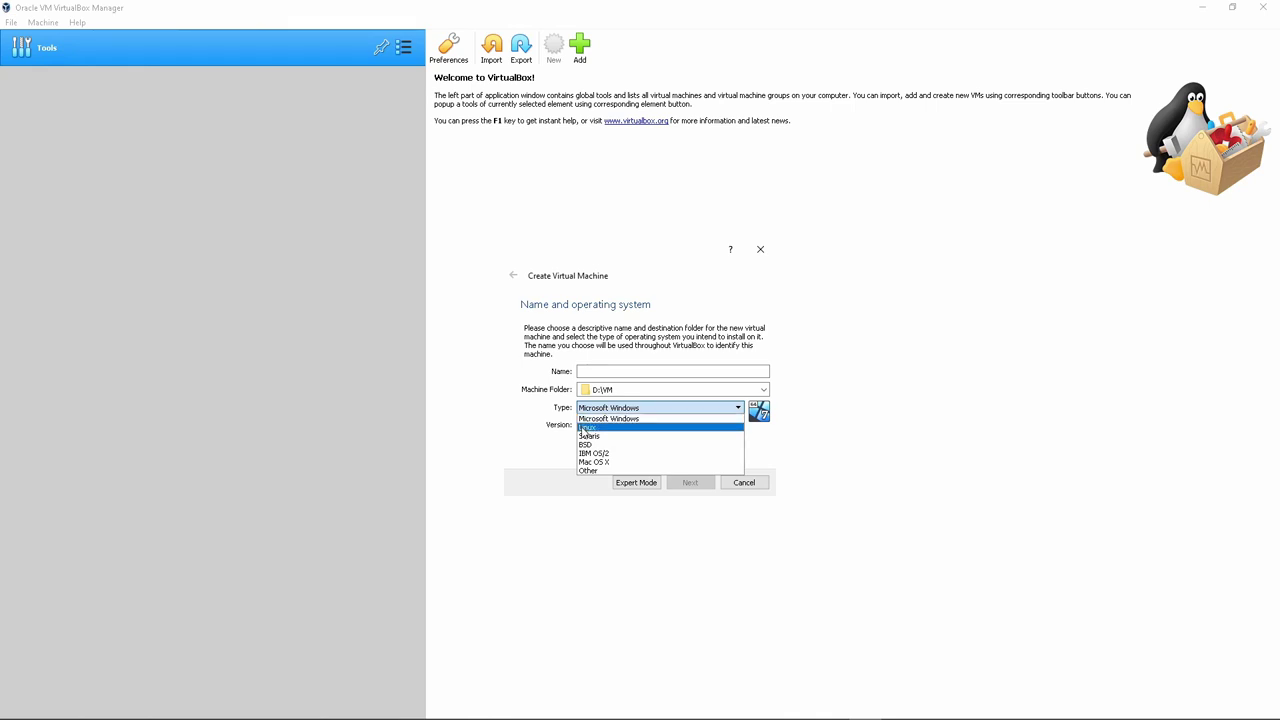
pyautogui.click(616, 371)
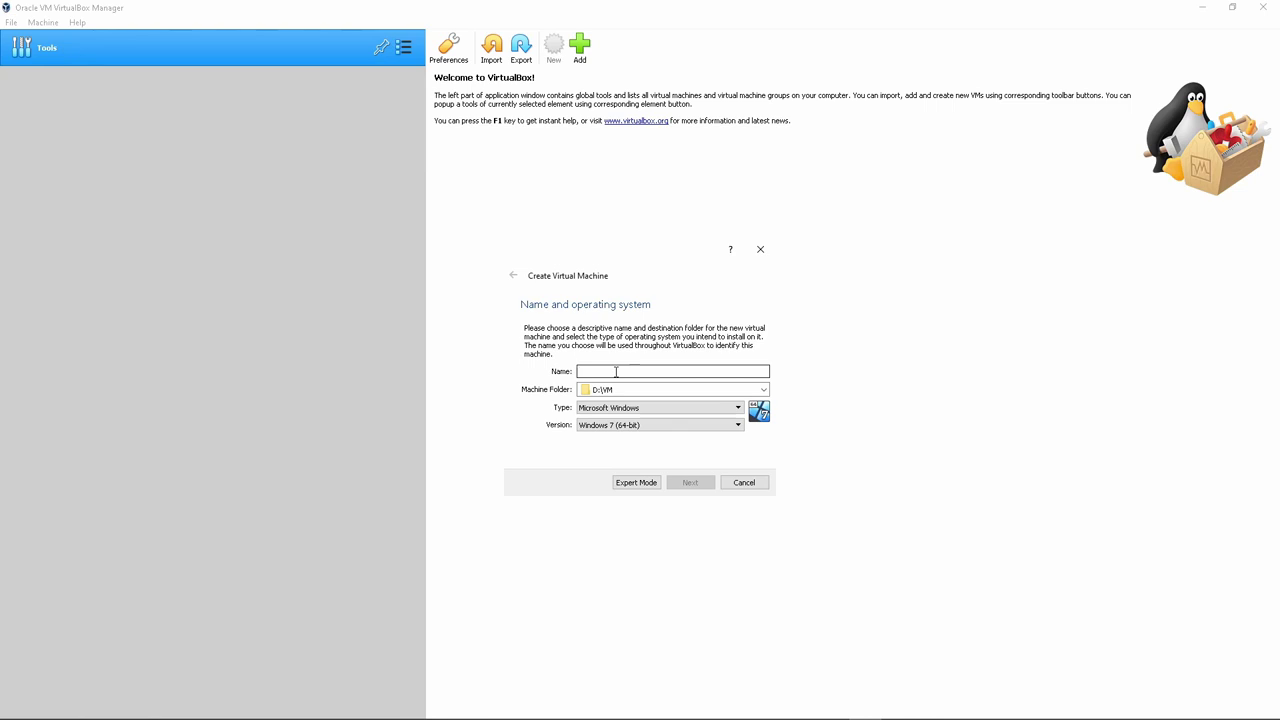
pyautogui.write('Vards_Uzvards_')
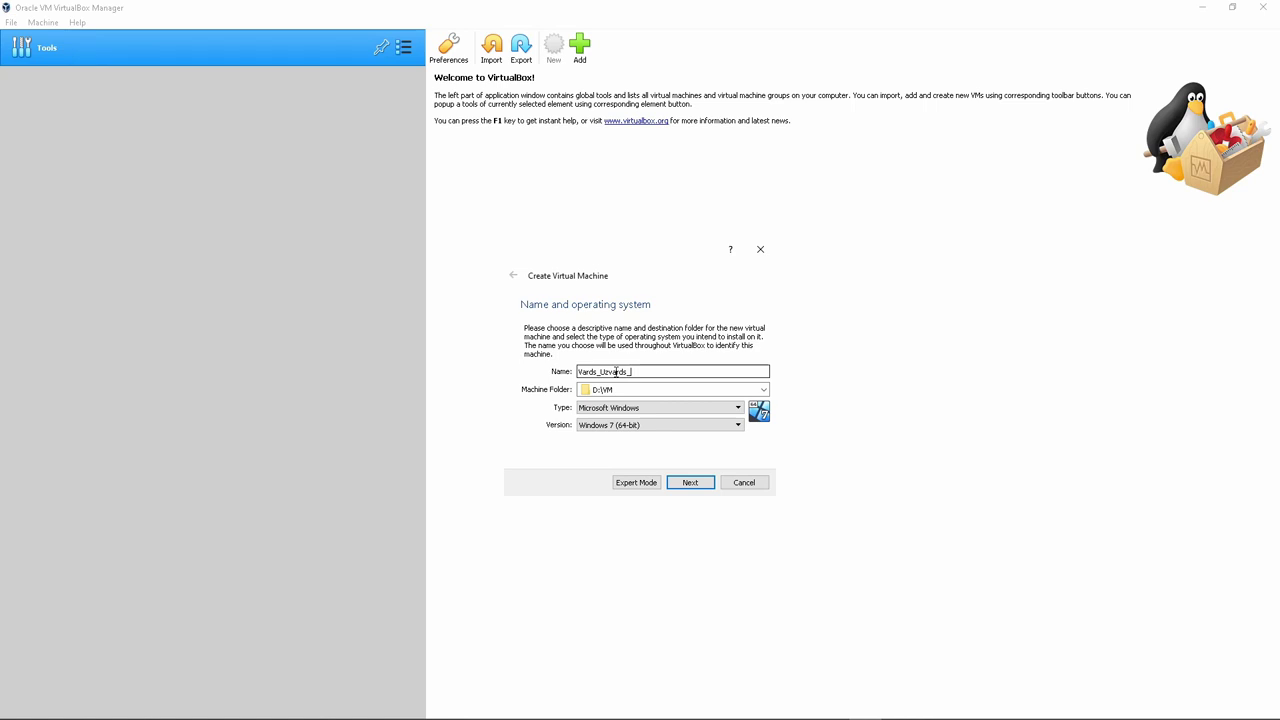
pyautogui.write('win10')
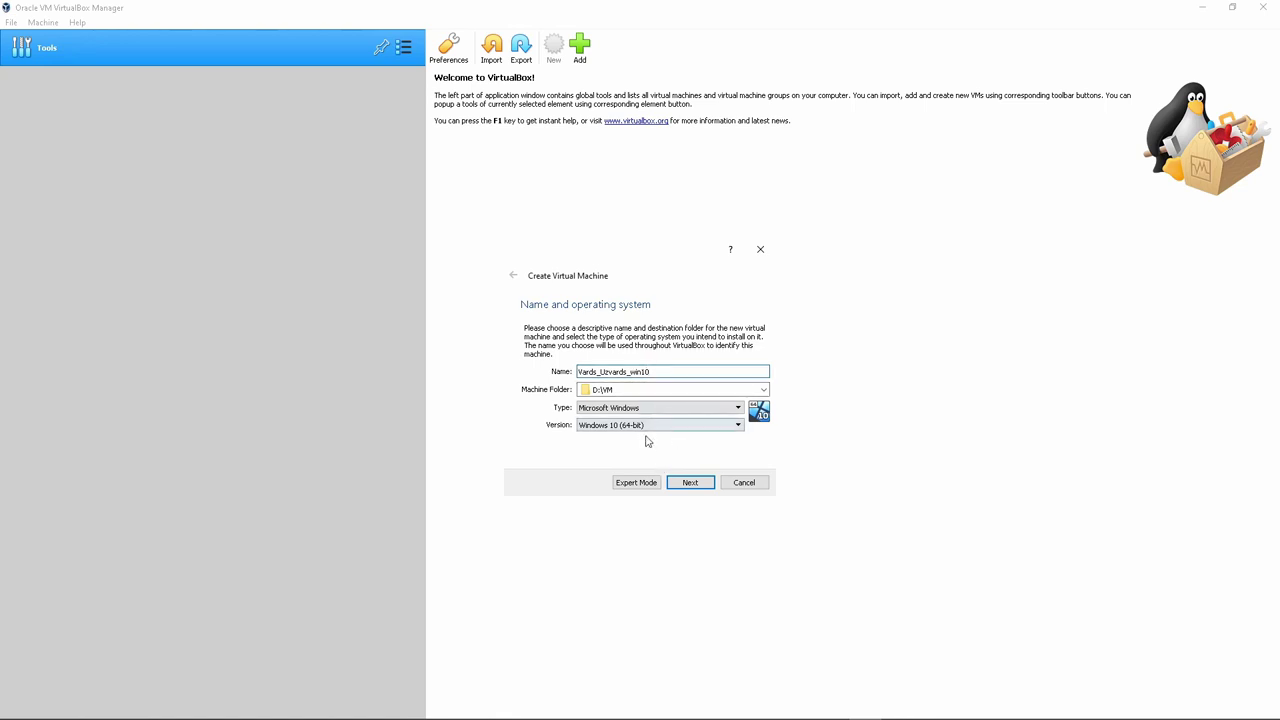
pyautogui.click(690, 484)
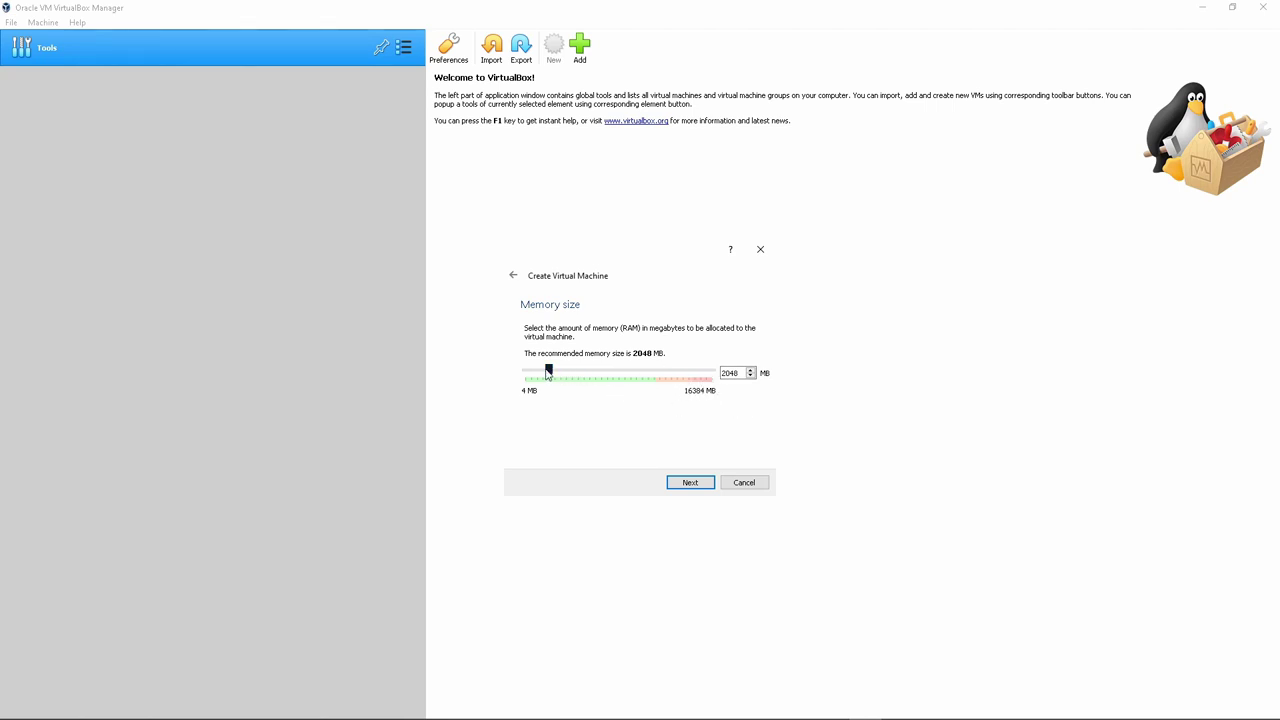
# Set the memory slider to 4096 MB and continue to the hard disk step
pyautogui.moveTo(548, 373); pyautogui.dragTo(688, 378)
pyautogui.moveTo(689, 372); pyautogui.dragTo(572, 374)
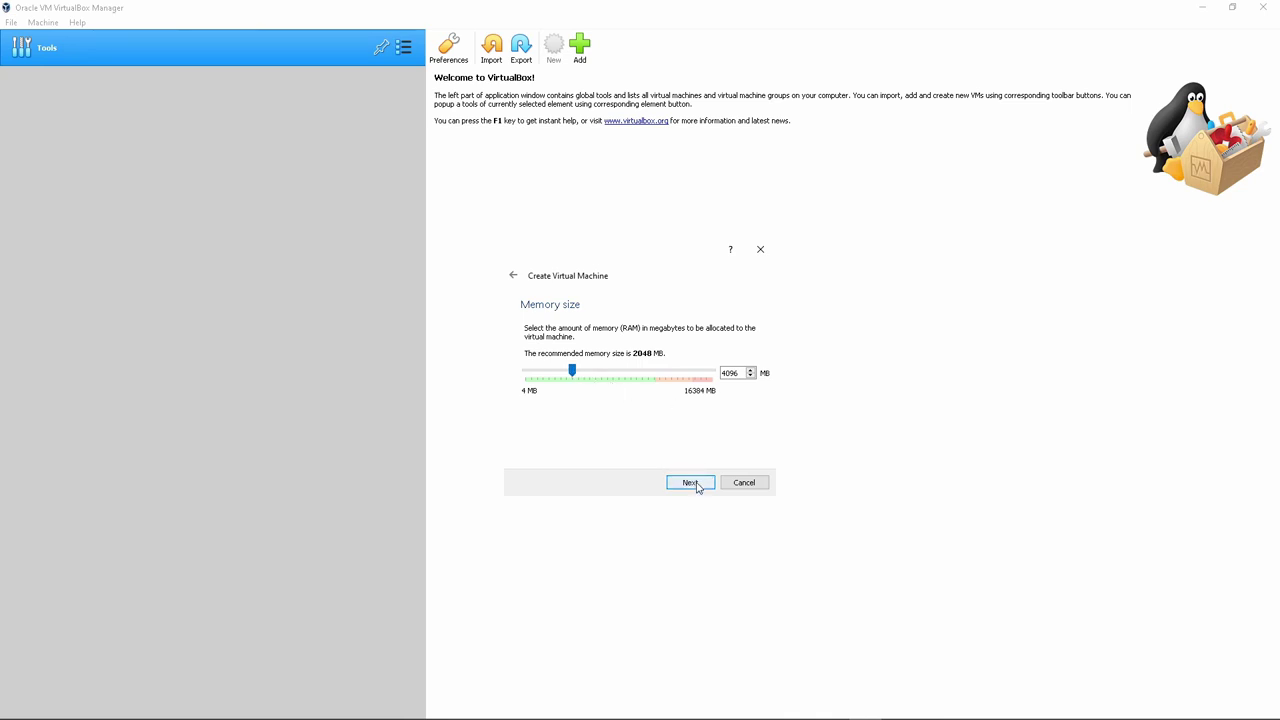
pyautogui.click(697, 485)
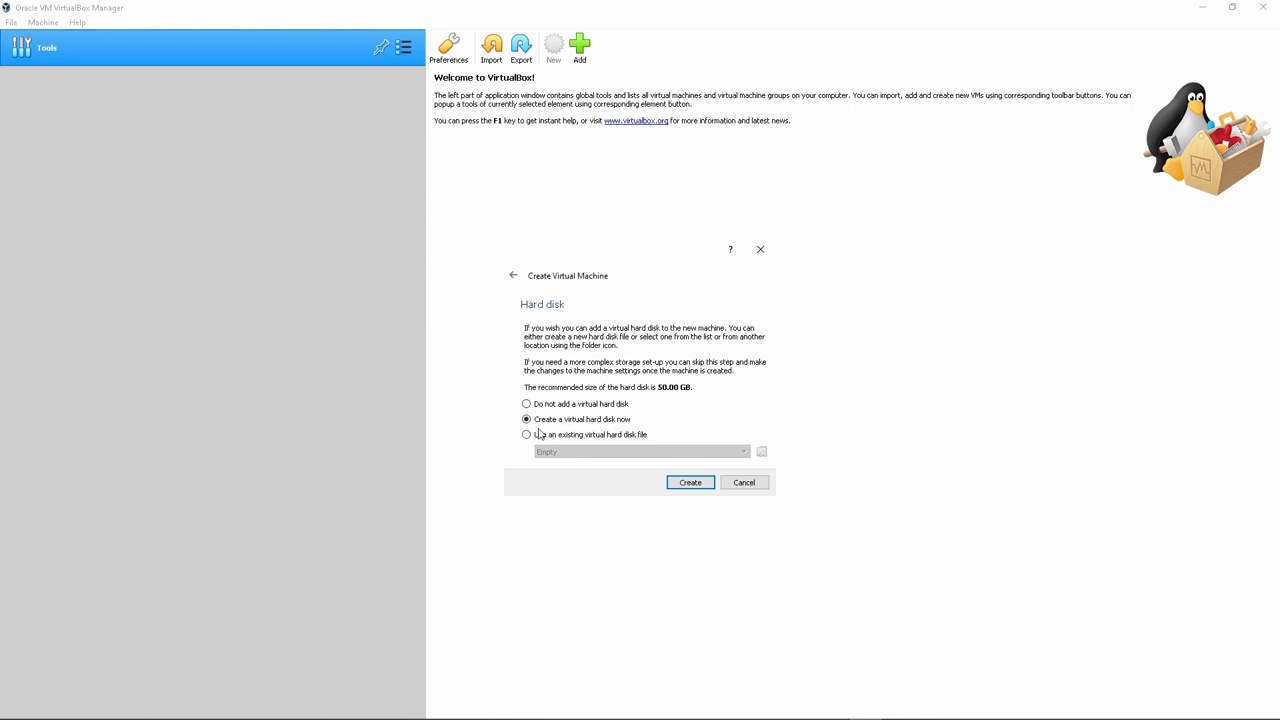
# Choose 'Create a virtual hard disk now' instead of using an existing disk file, and confirm
pyautogui.click(527, 436)
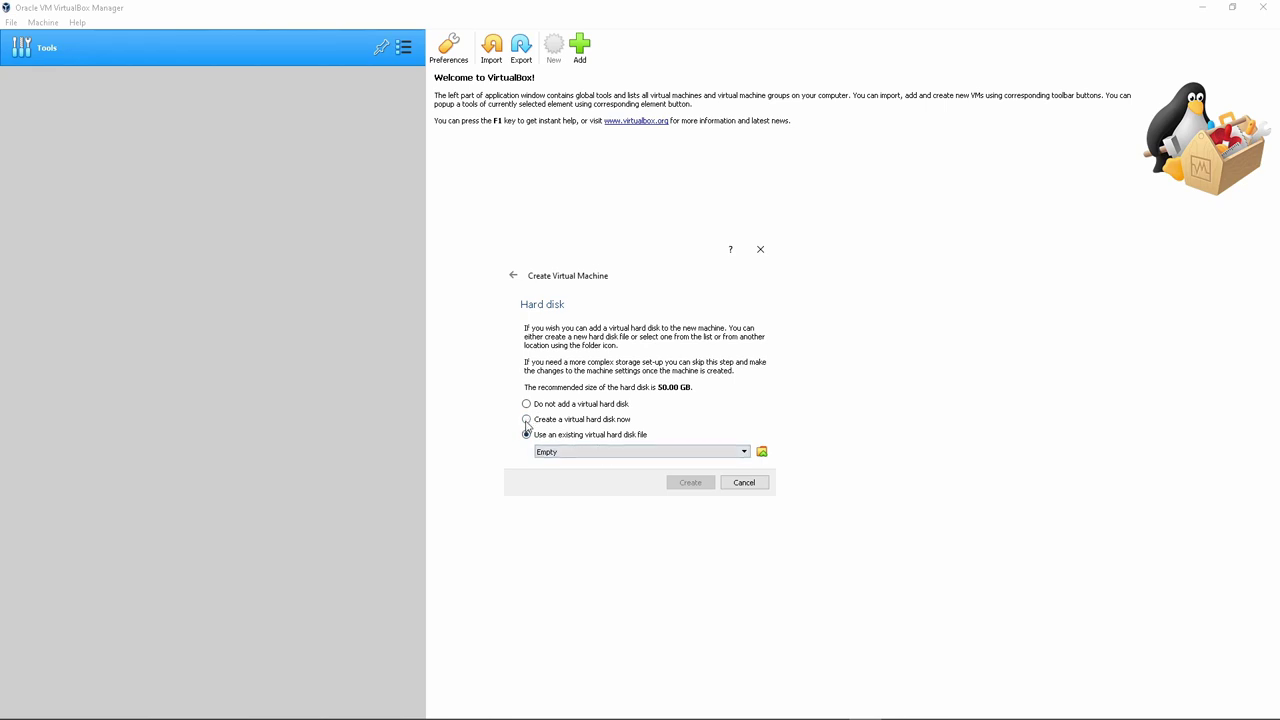
pyautogui.click(526, 420)
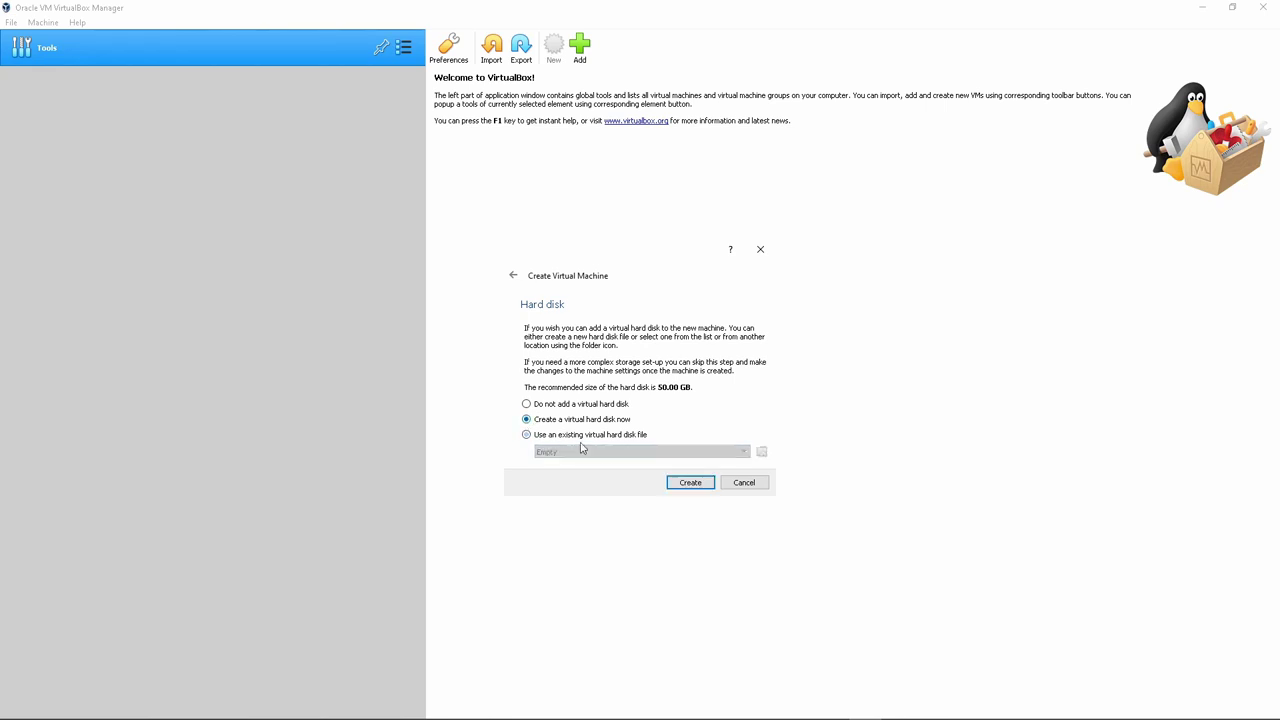
pyautogui.click(697, 486)
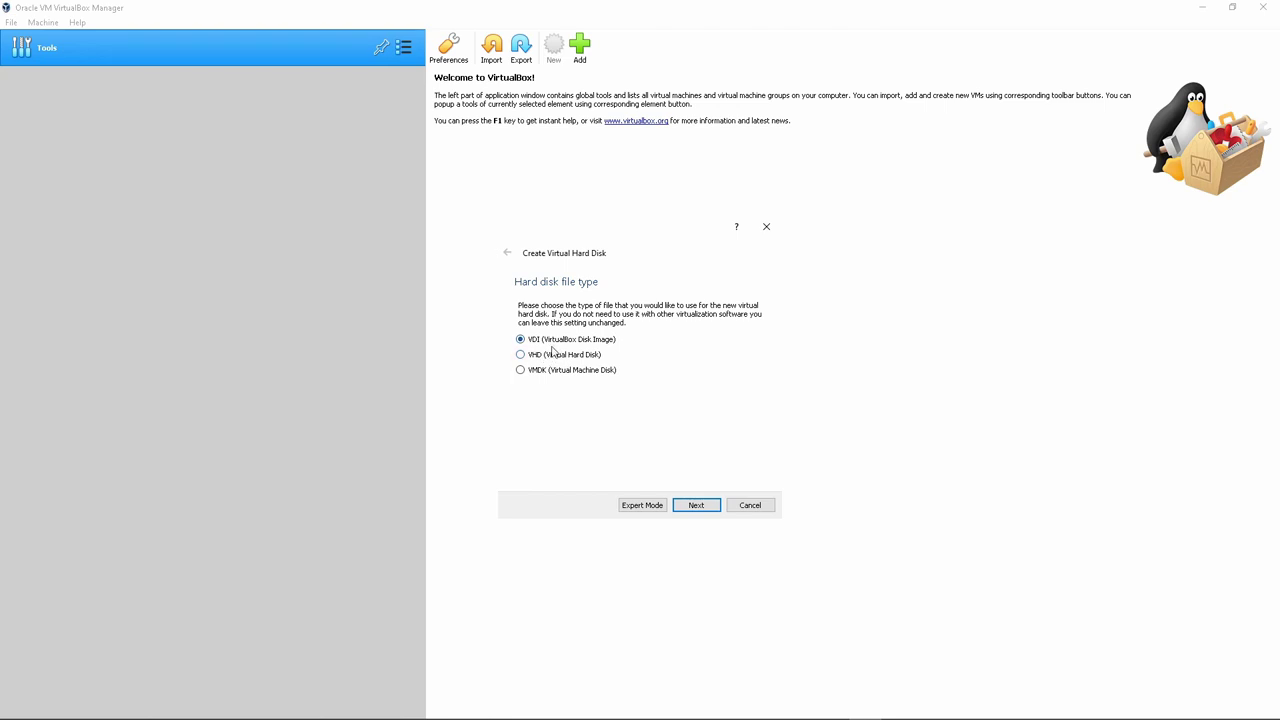
# Accept VDI format, dynamic allocation and the 50 GB size to create the disk
pyautogui.click(690, 504)
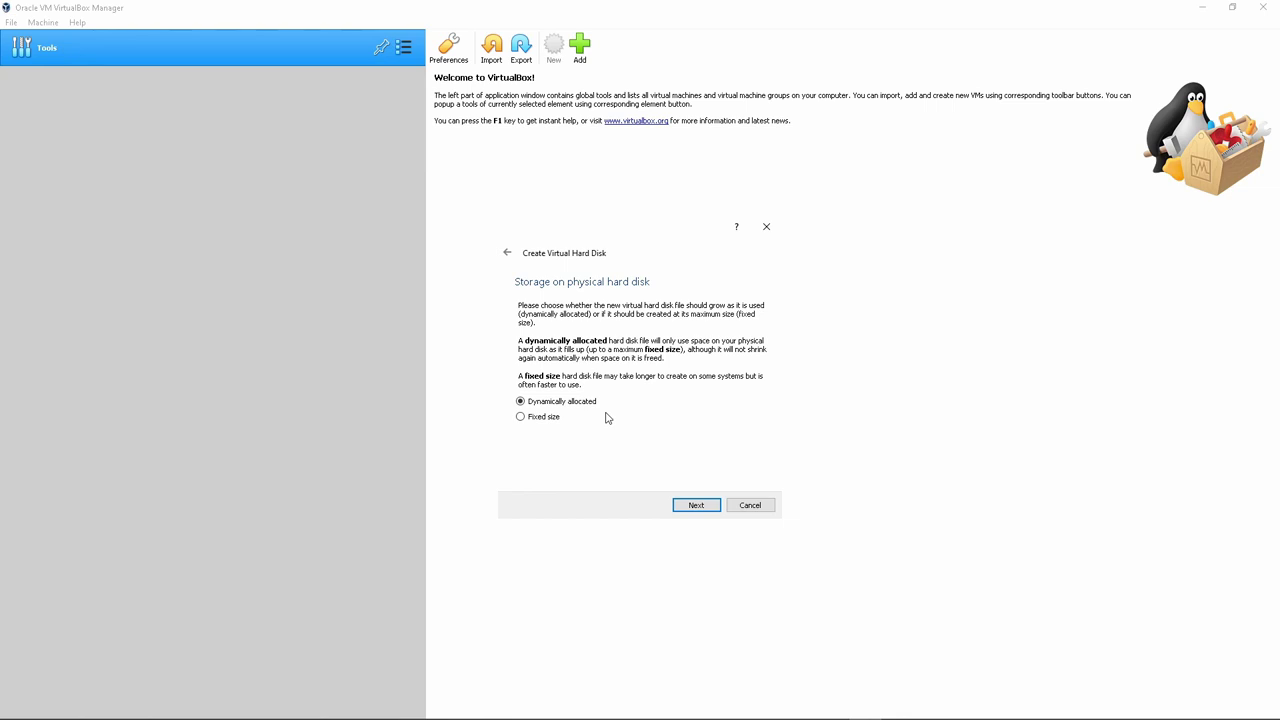
pyautogui.click(697, 506)
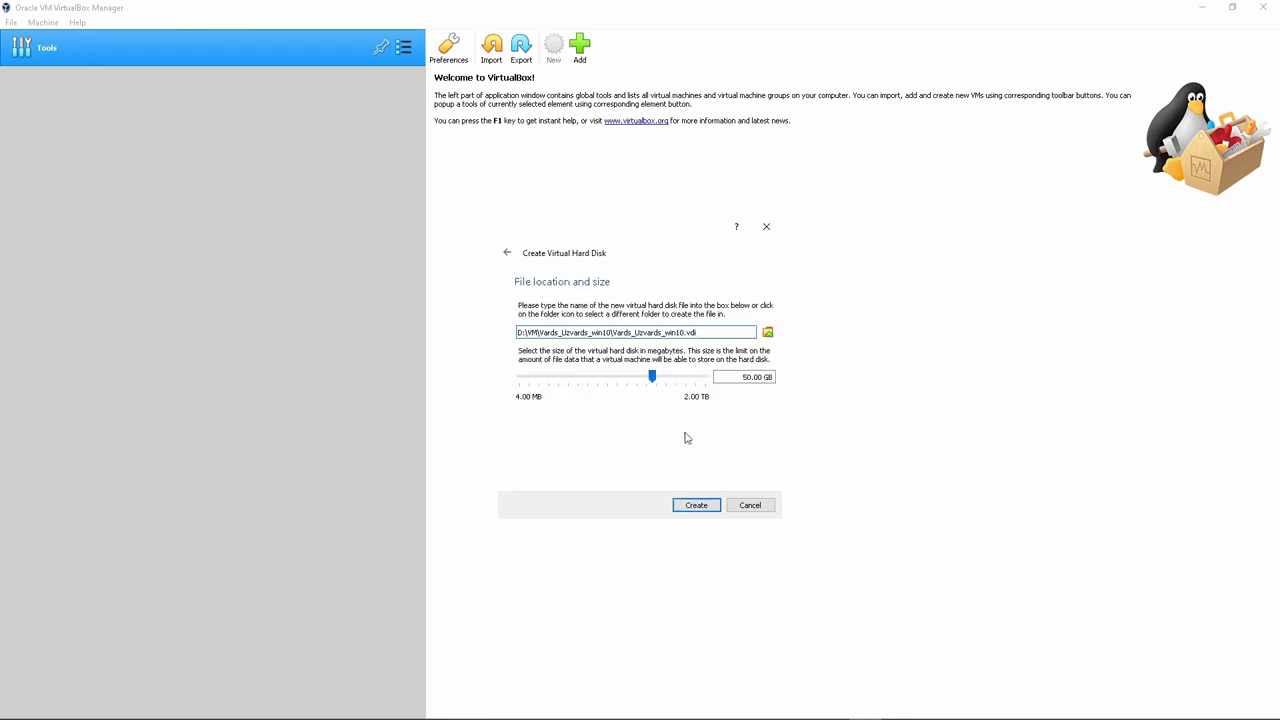
pyautogui.click(701, 509)
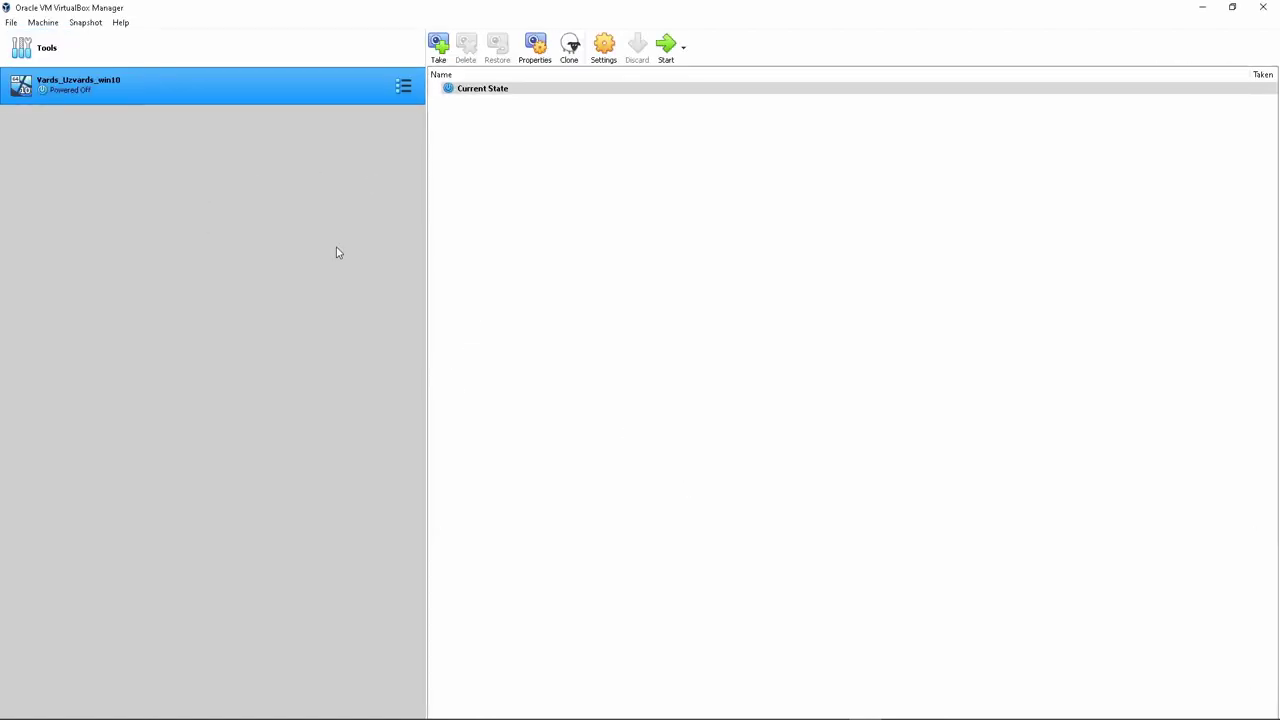
# Open Vards_Uzvards_win10's Settings and go to General's Advanced and Description tabs
pyautogui.rightClick(210, 88)
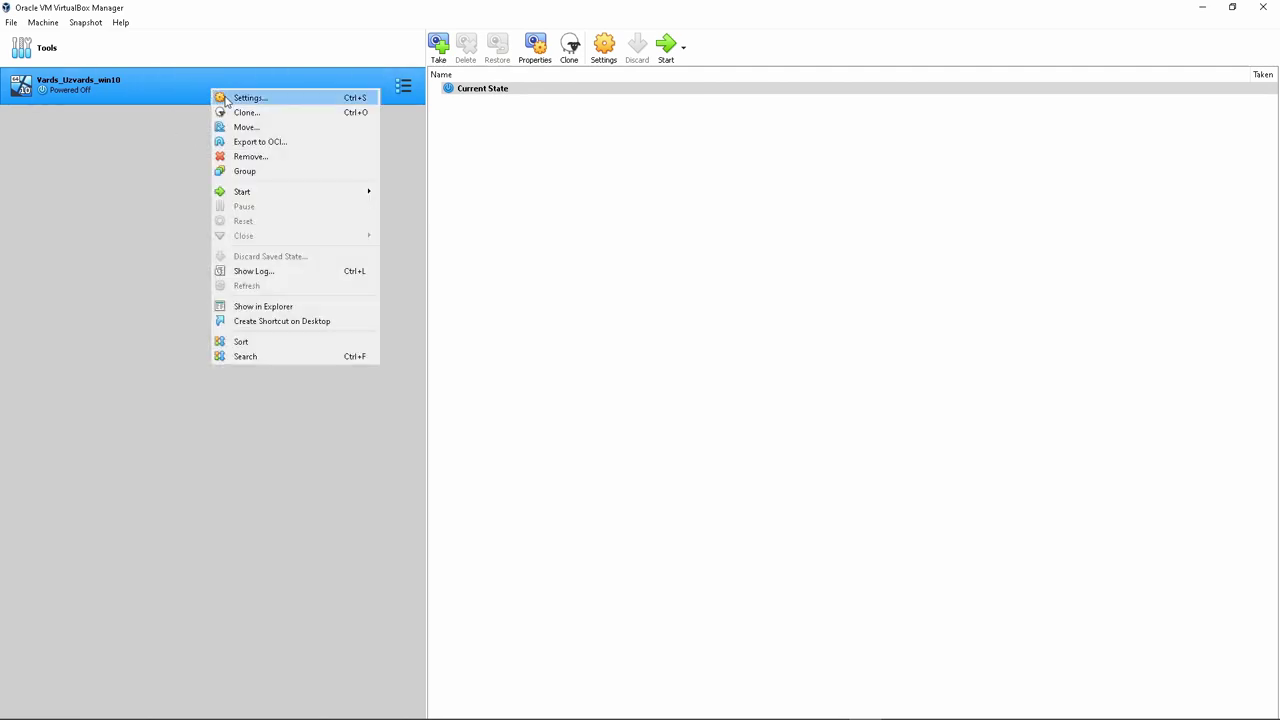
pyautogui.click(262, 100)
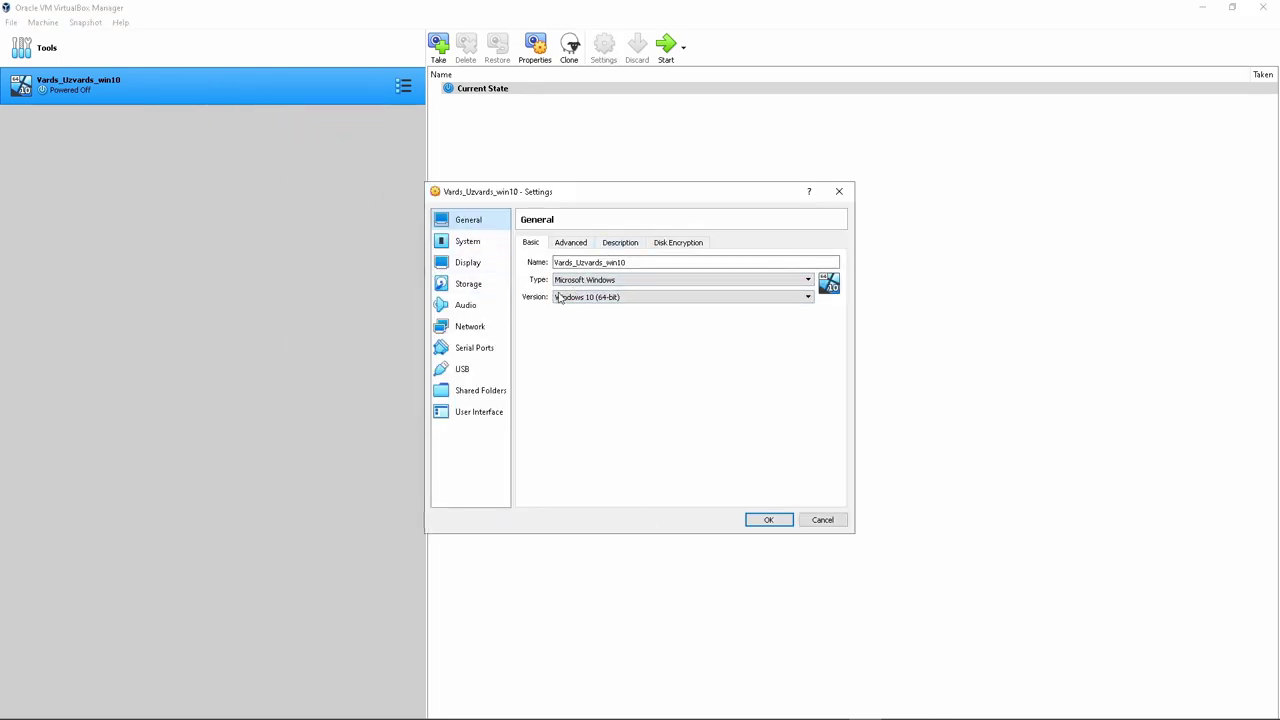
pyautogui.click(650, 264)
pyautogui.moveTo(650, 264); pyautogui.dragTo(549, 262)
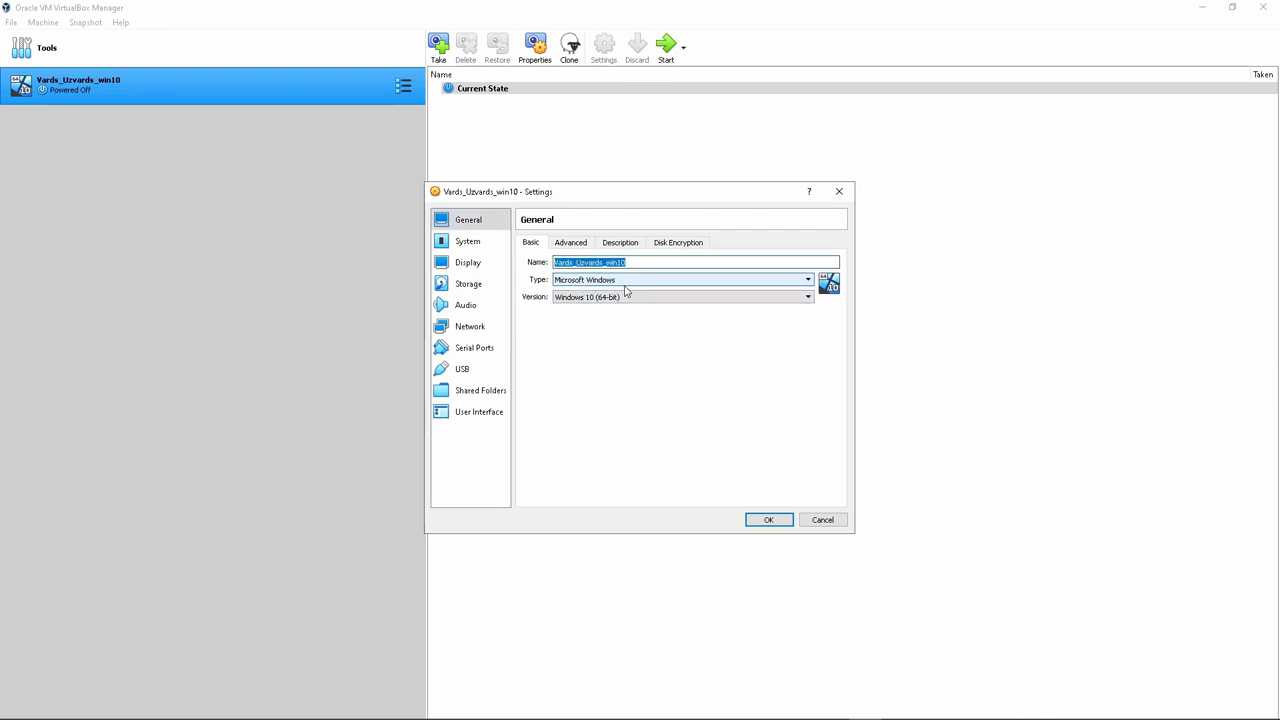
pyautogui.click(570, 243)
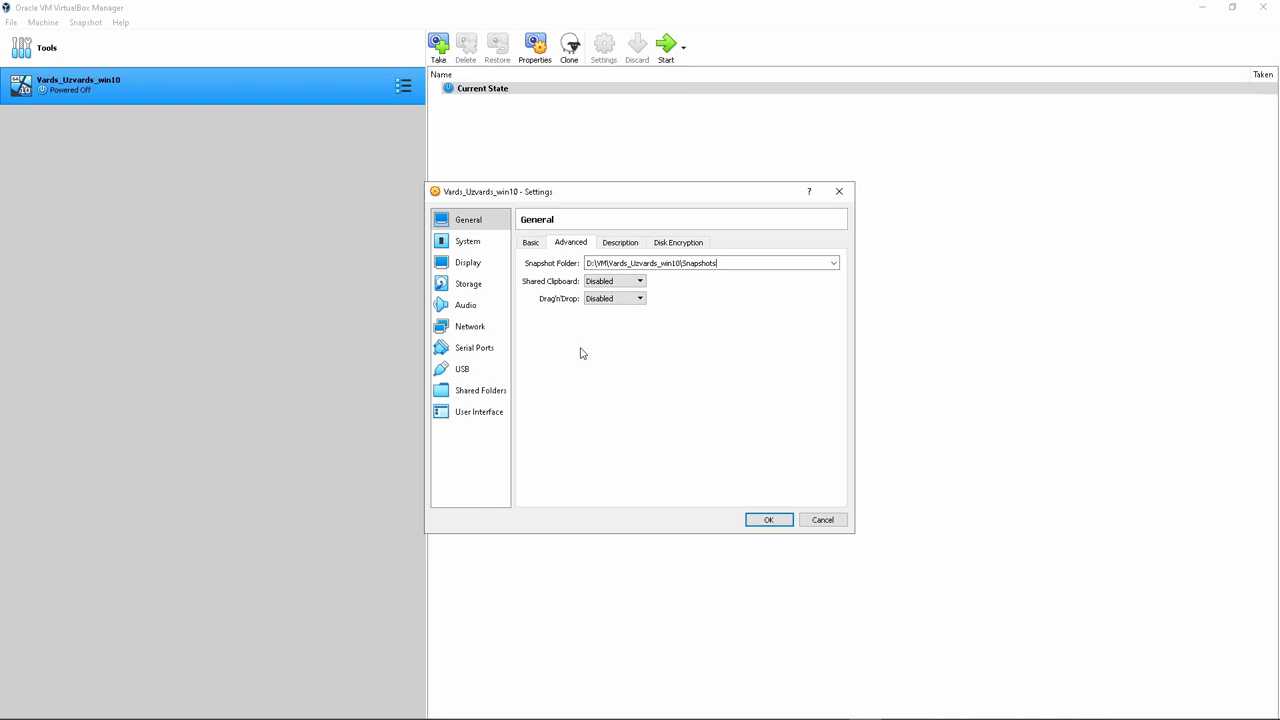
pyautogui.click(620, 248)
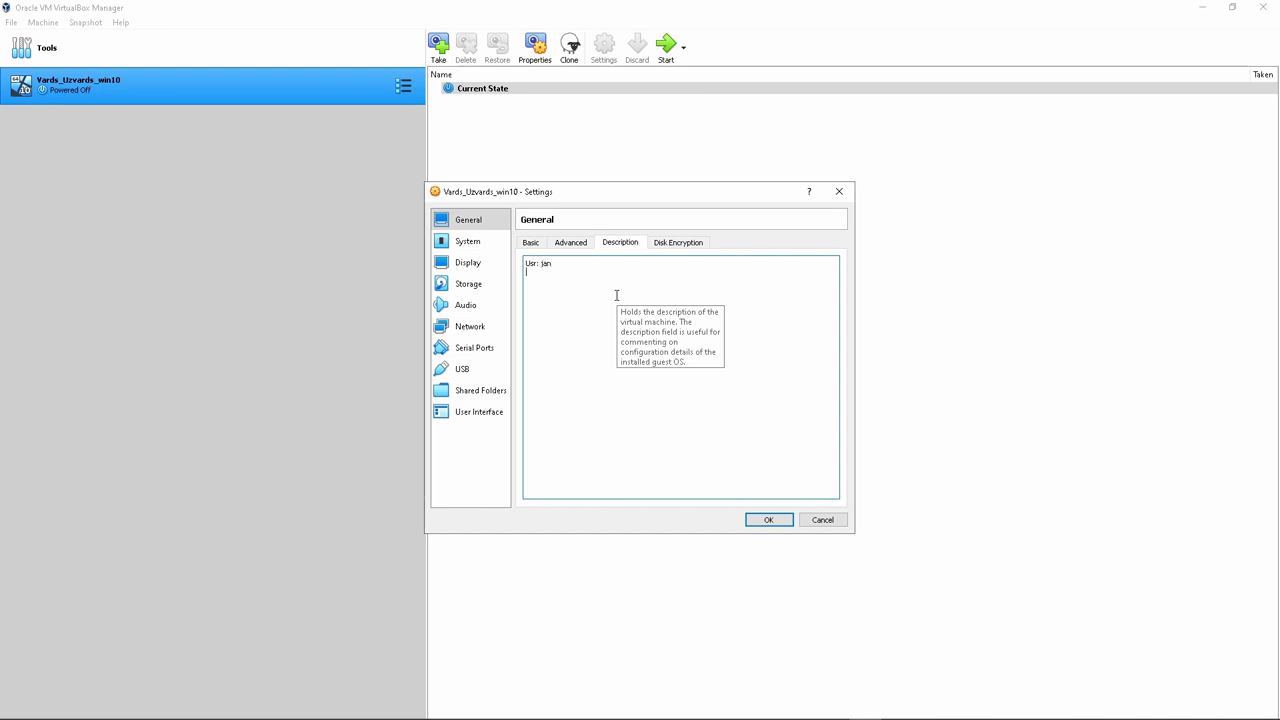
# Add the password line to the Description, review Disk Encryption, then show System settings
pyautogui.write('sswd:asd')
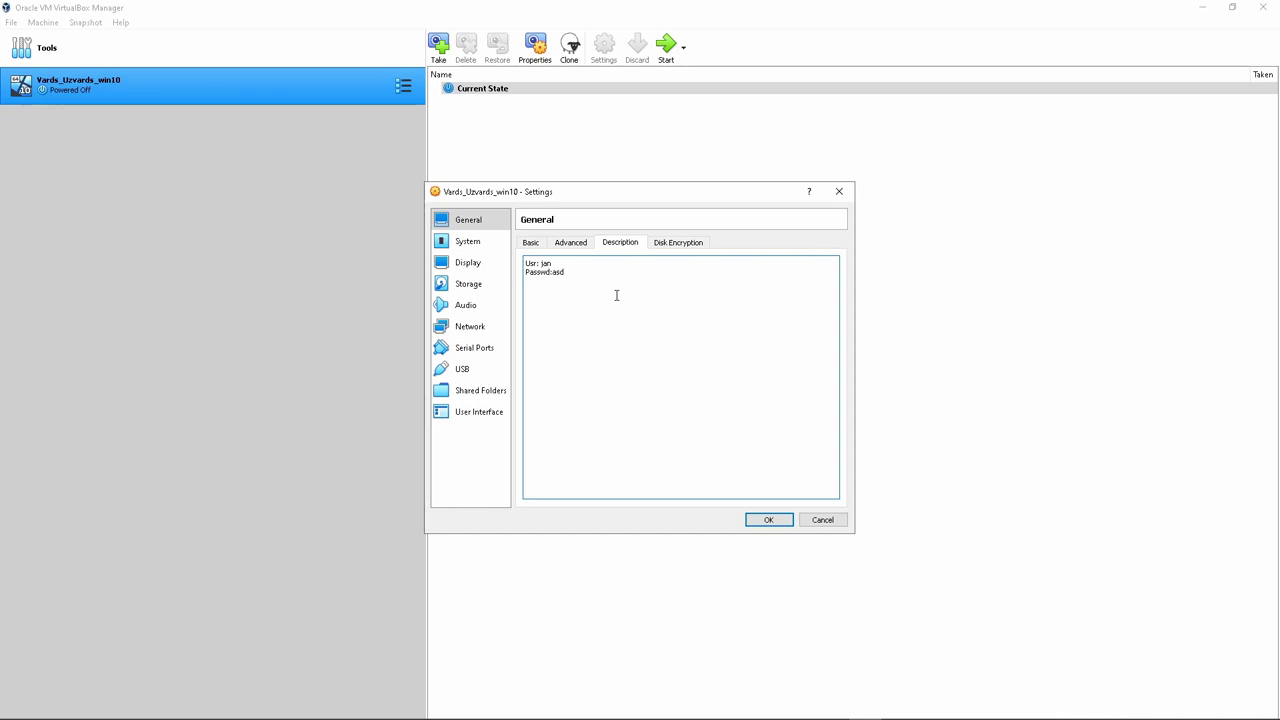
pyautogui.click(680, 245)
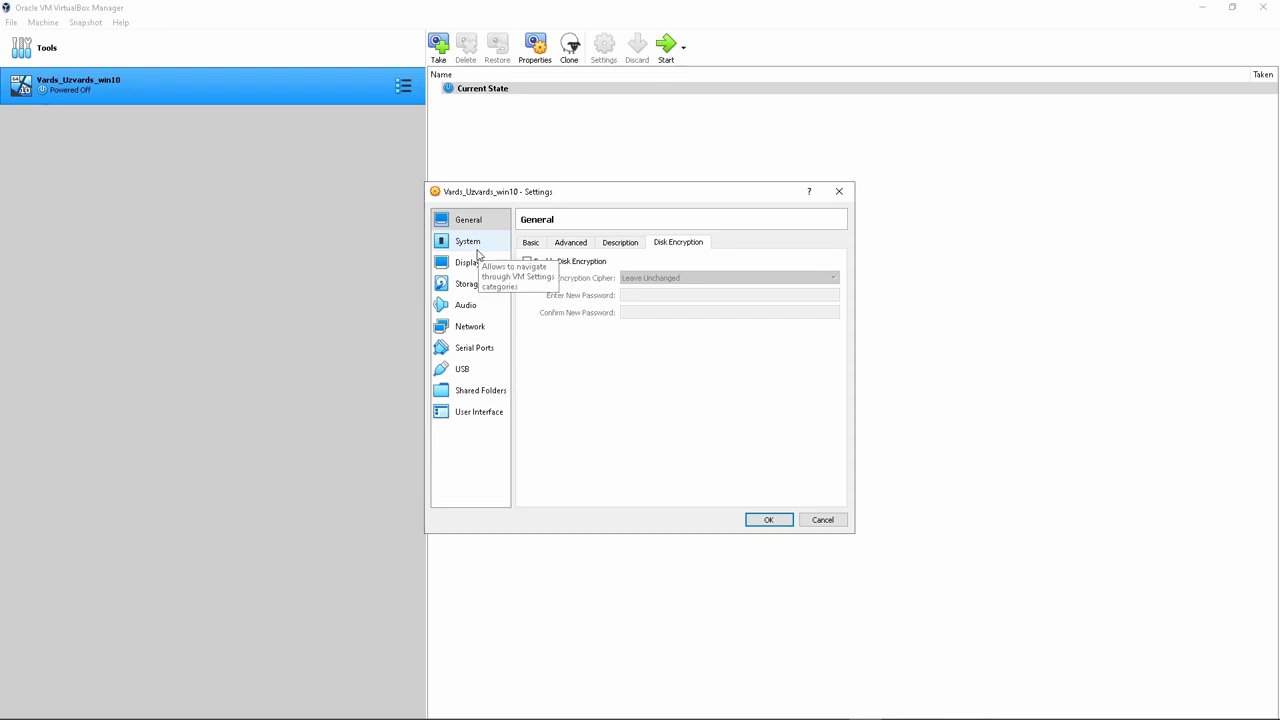
pyautogui.click(476, 249)
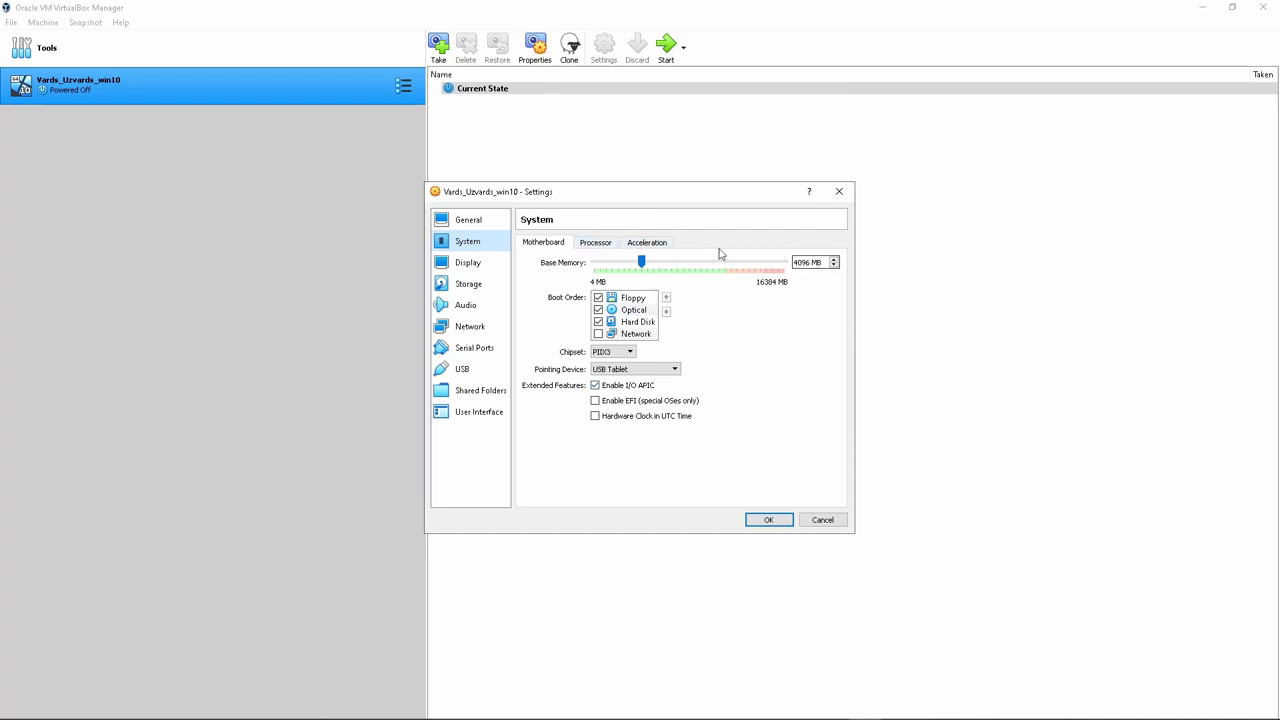
# Review Processor and Acceleration, then enable 3D acceleration with 256 MB video memory
pyautogui.click(596, 246)
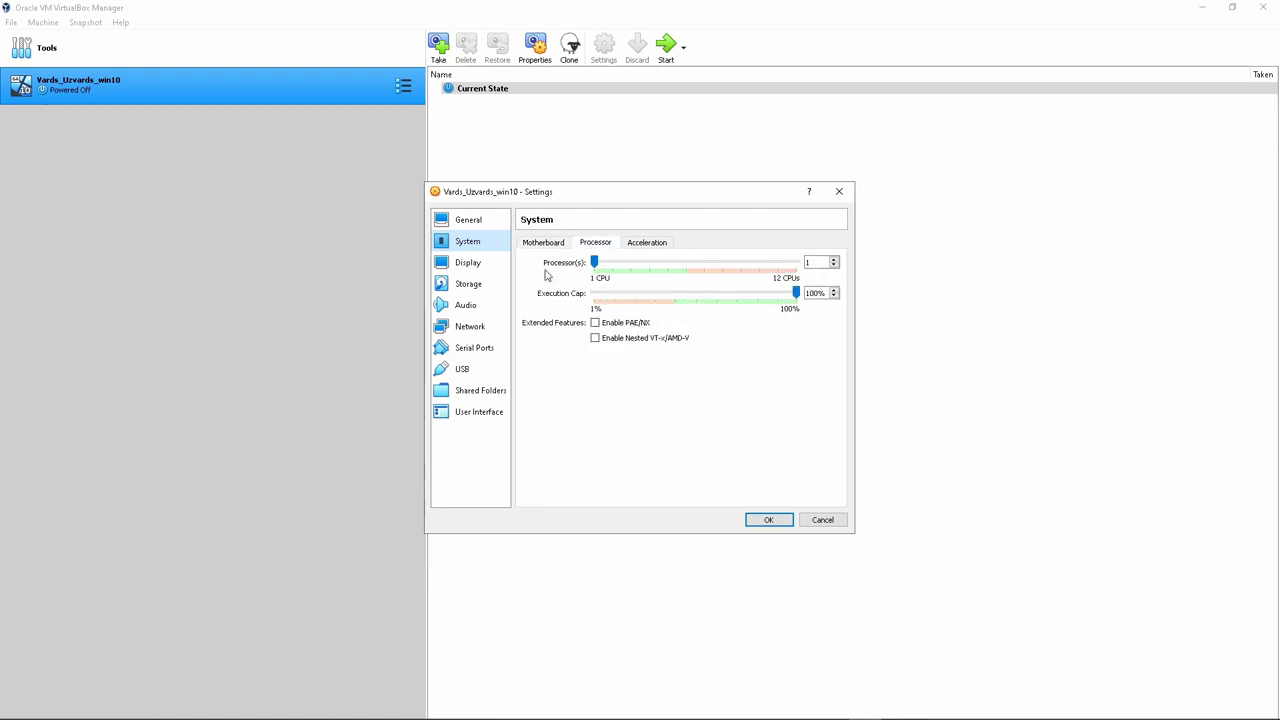
pyautogui.click(650, 244)
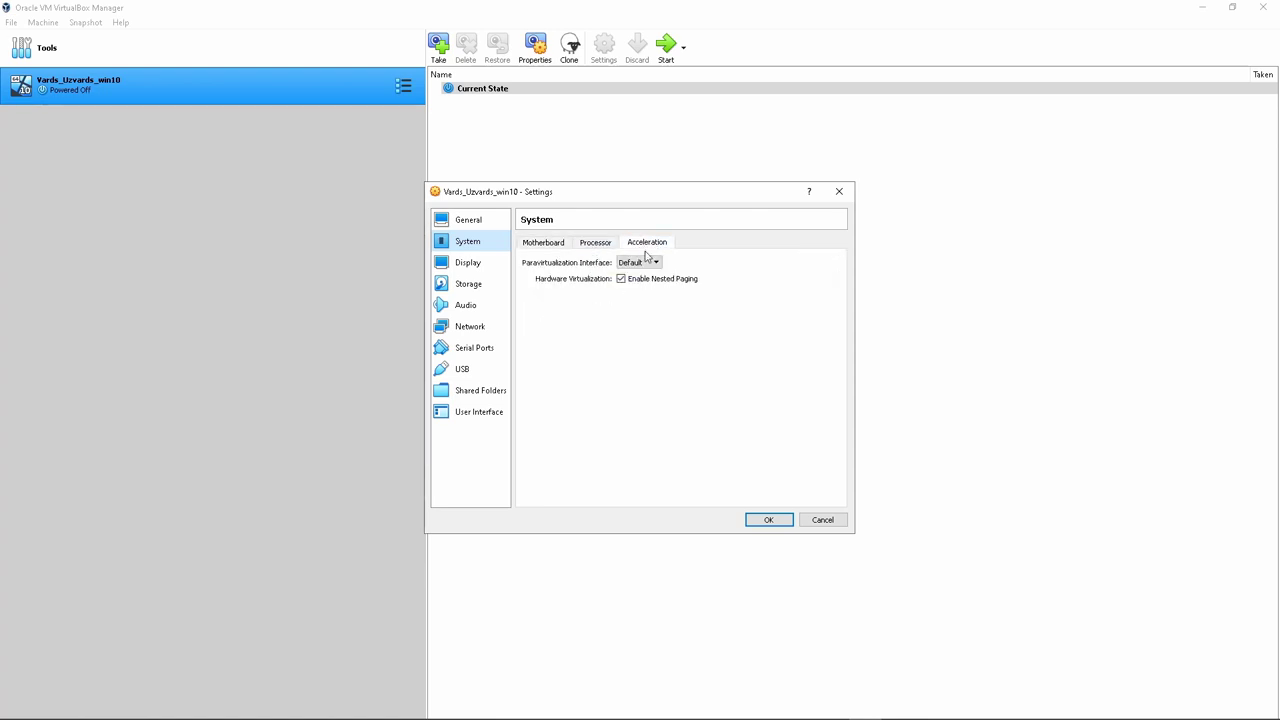
pyautogui.click(464, 264)
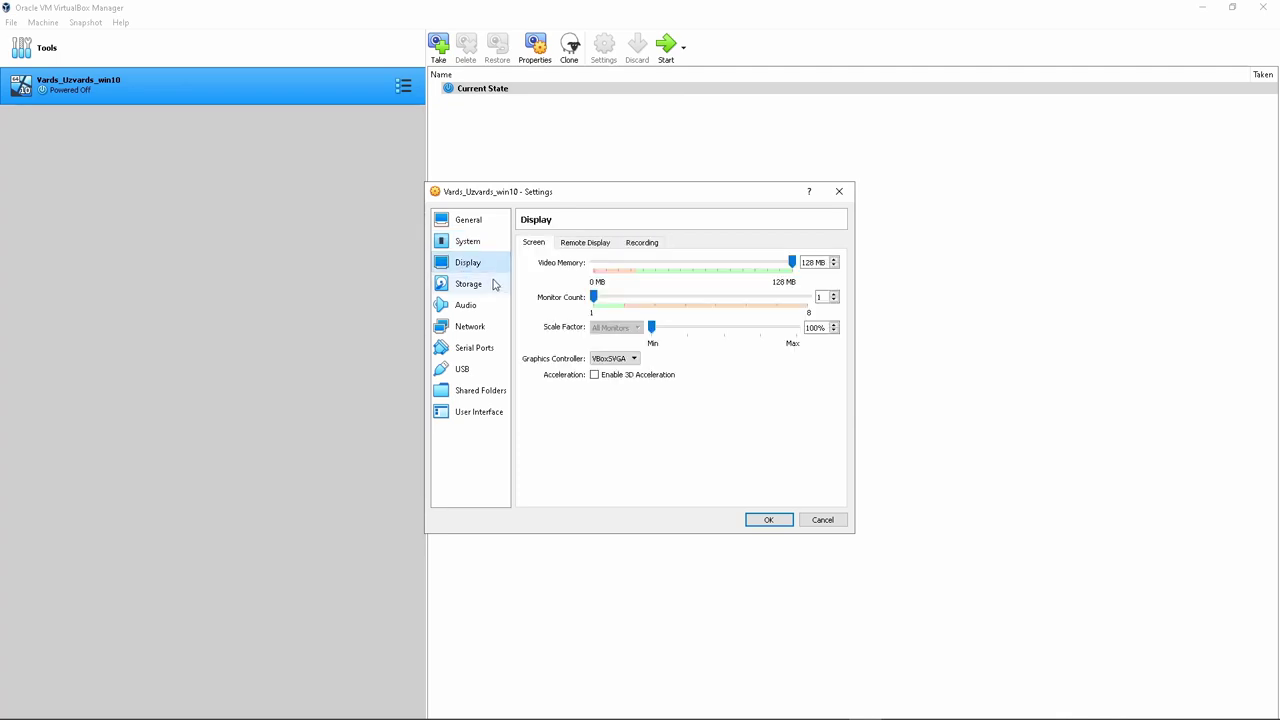
pyautogui.click(595, 376)
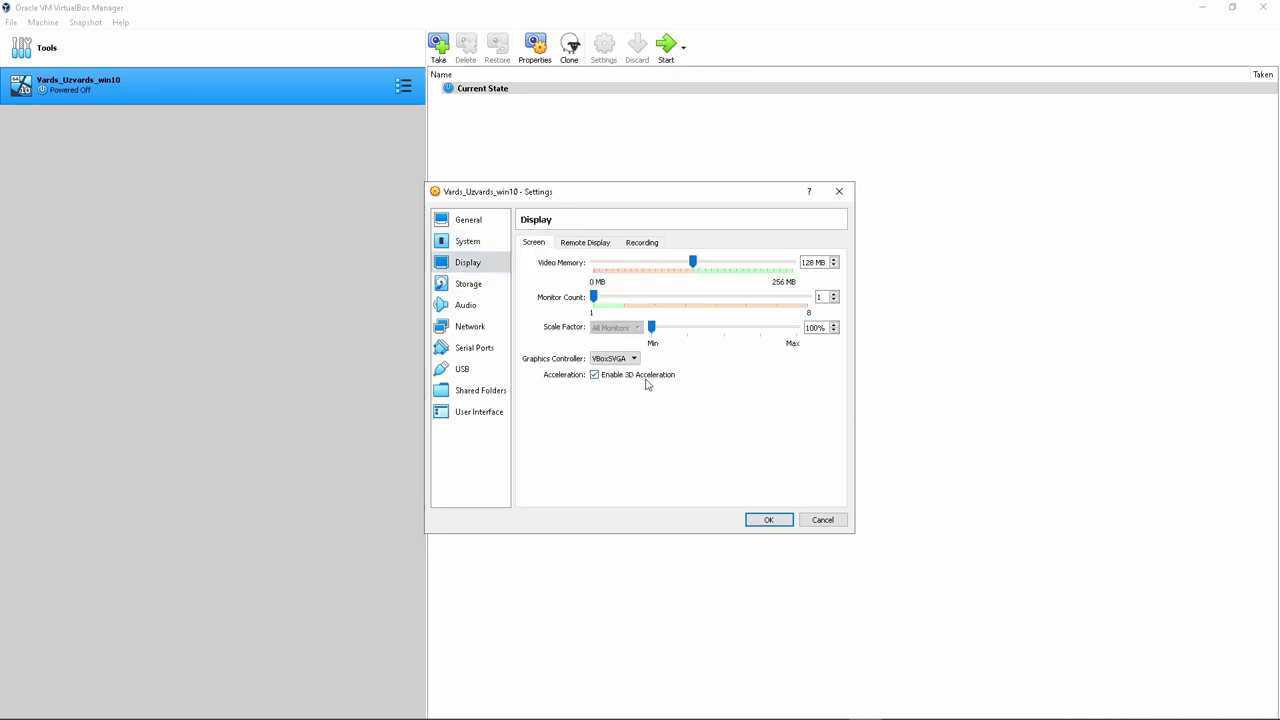
pyautogui.moveTo(693, 266); pyautogui.dragTo(840, 266)
# Add a new default 50 GB disk, Vards_Uzvards_win10_1.vdi, to the SATA controller
pyautogui.click(471, 289)
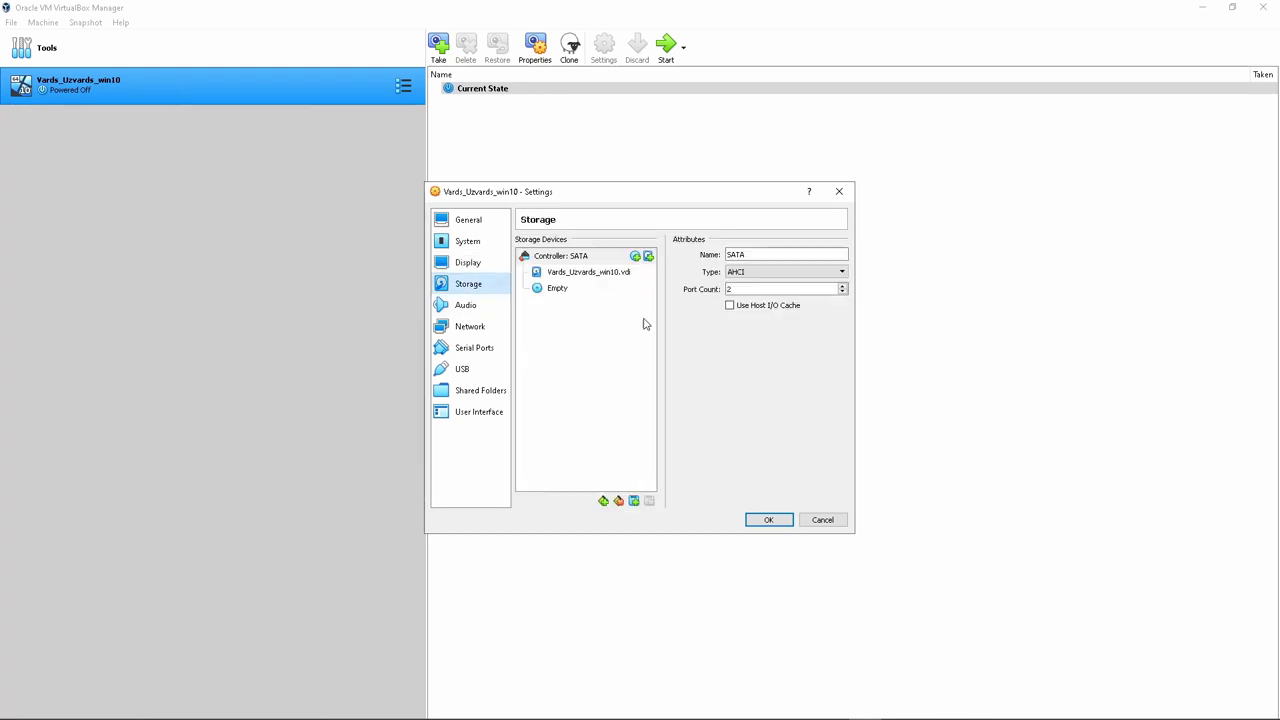
pyautogui.click(584, 277)
pyautogui.click(568, 257)
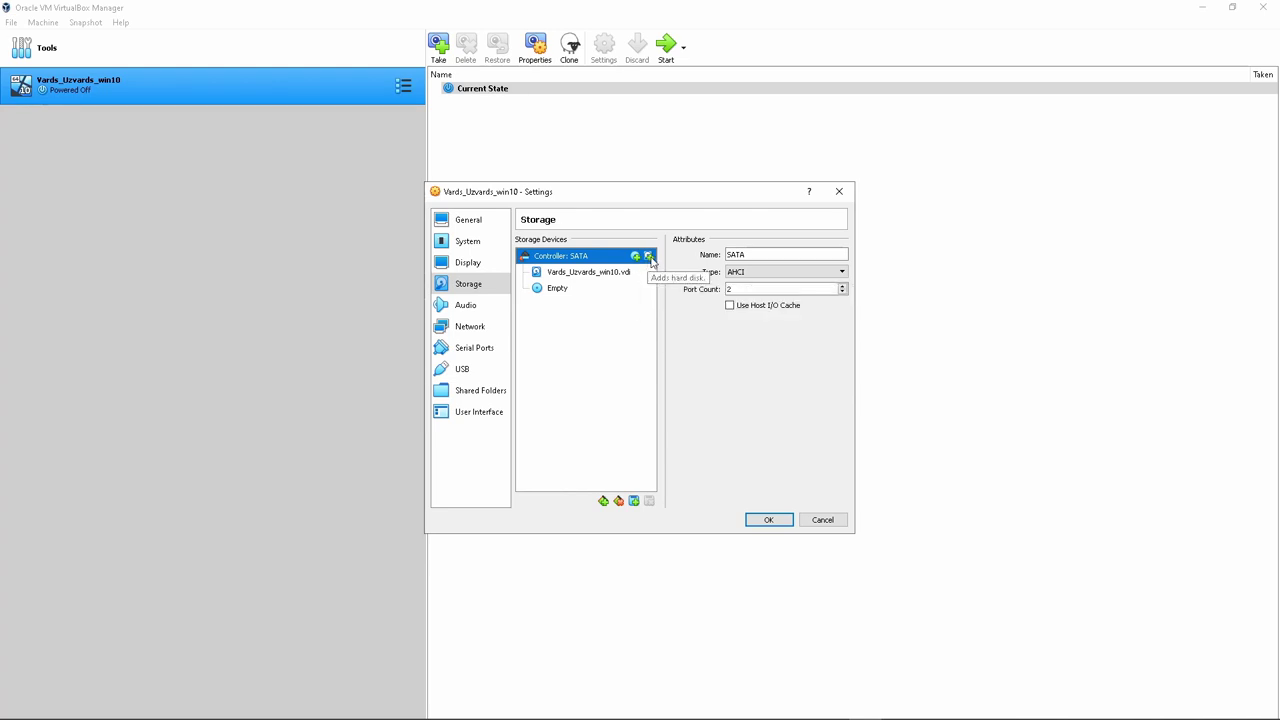
pyautogui.click(649, 257)
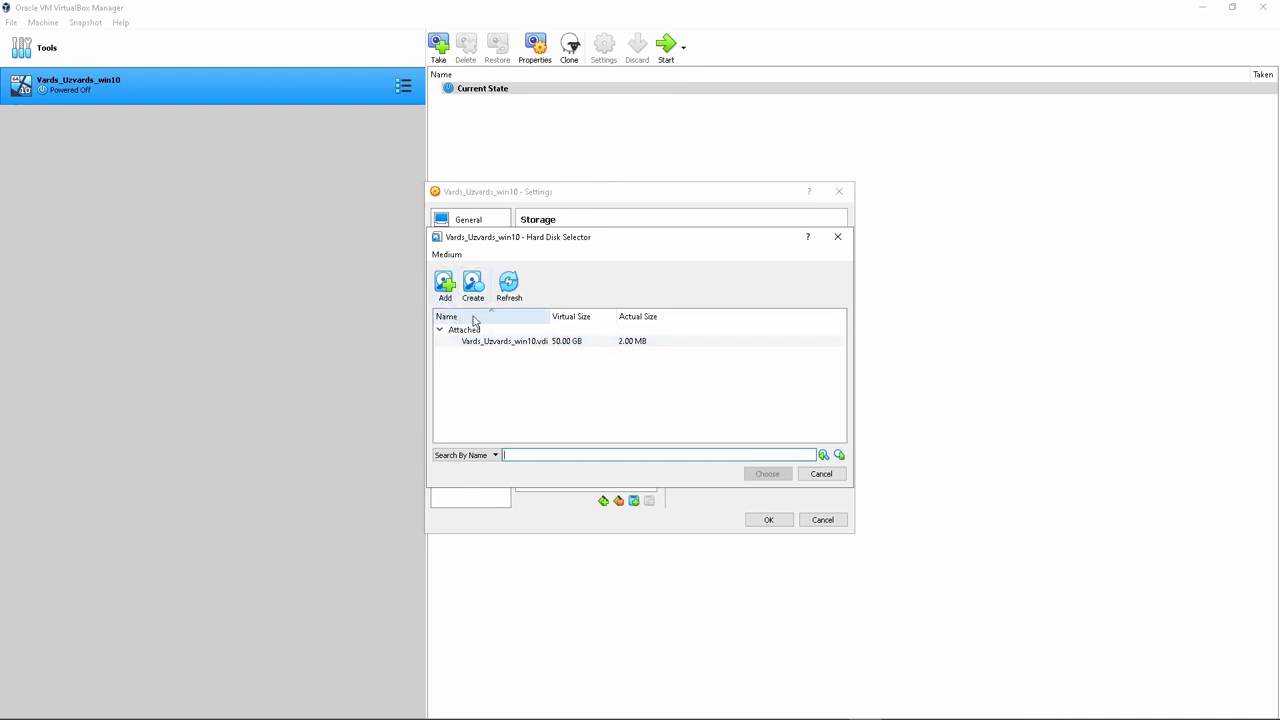
pyautogui.click(473, 287)
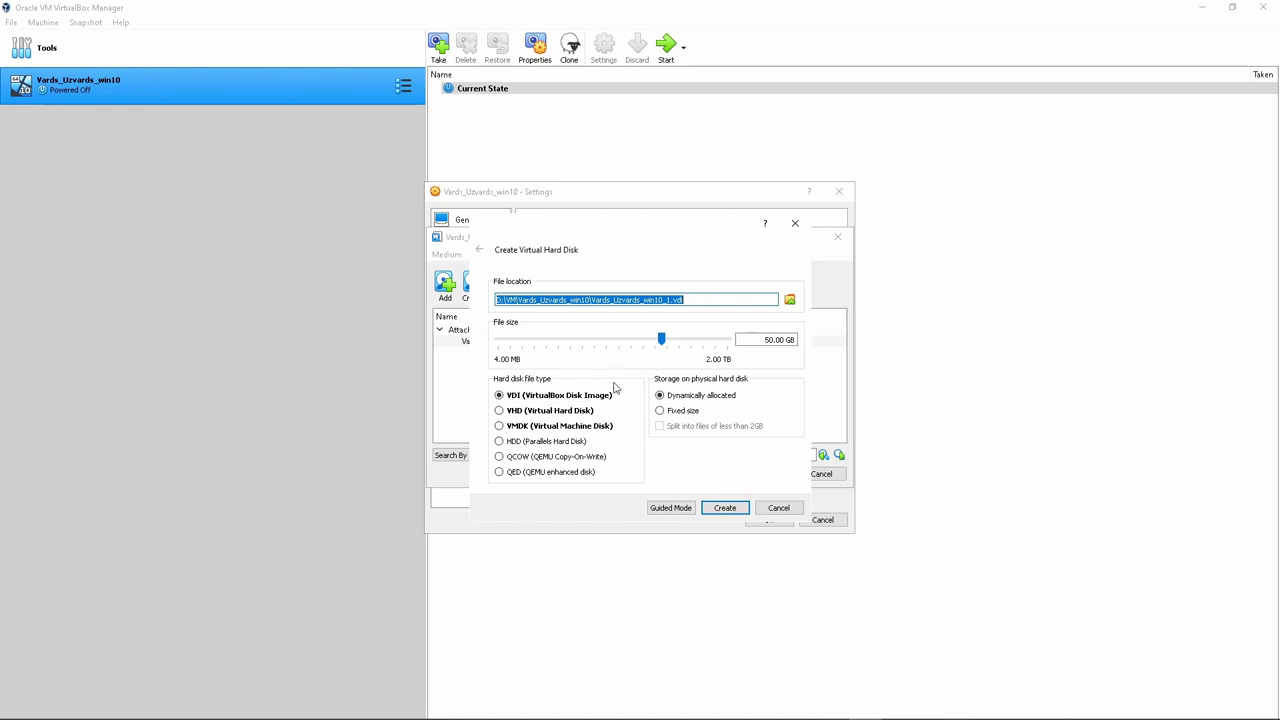
pyautogui.click(730, 513)
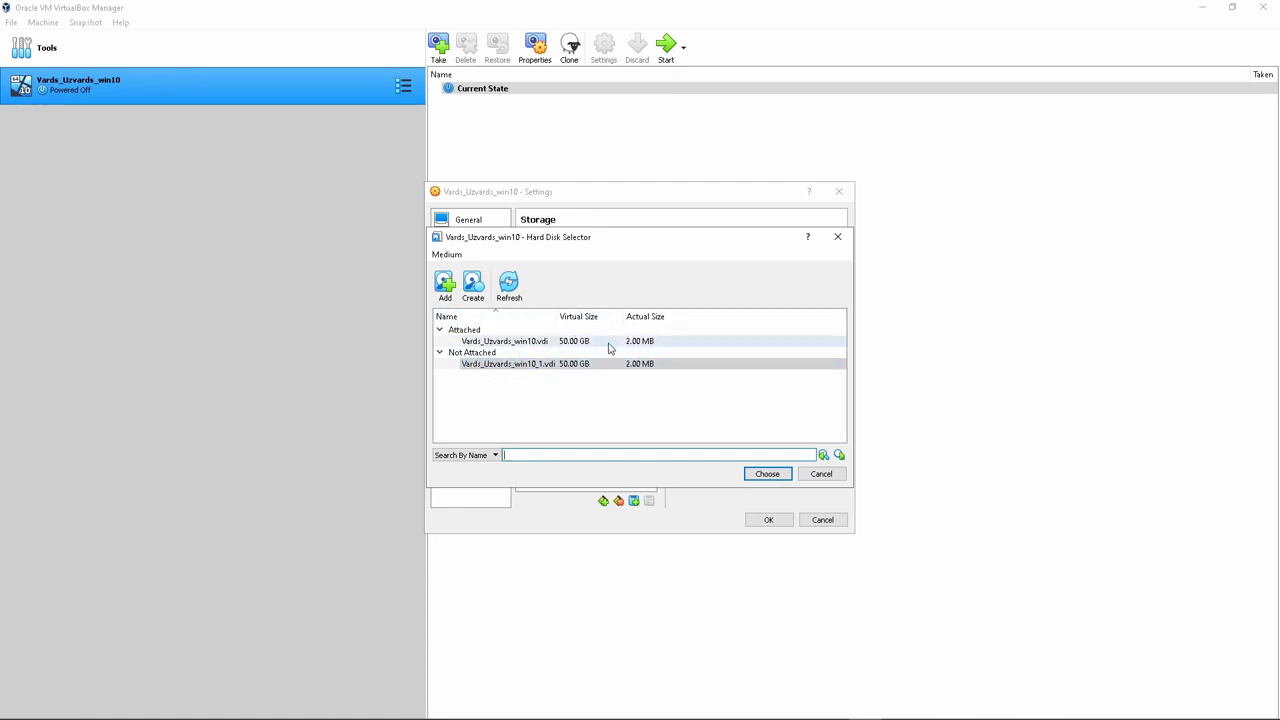
pyautogui.click(765, 474)
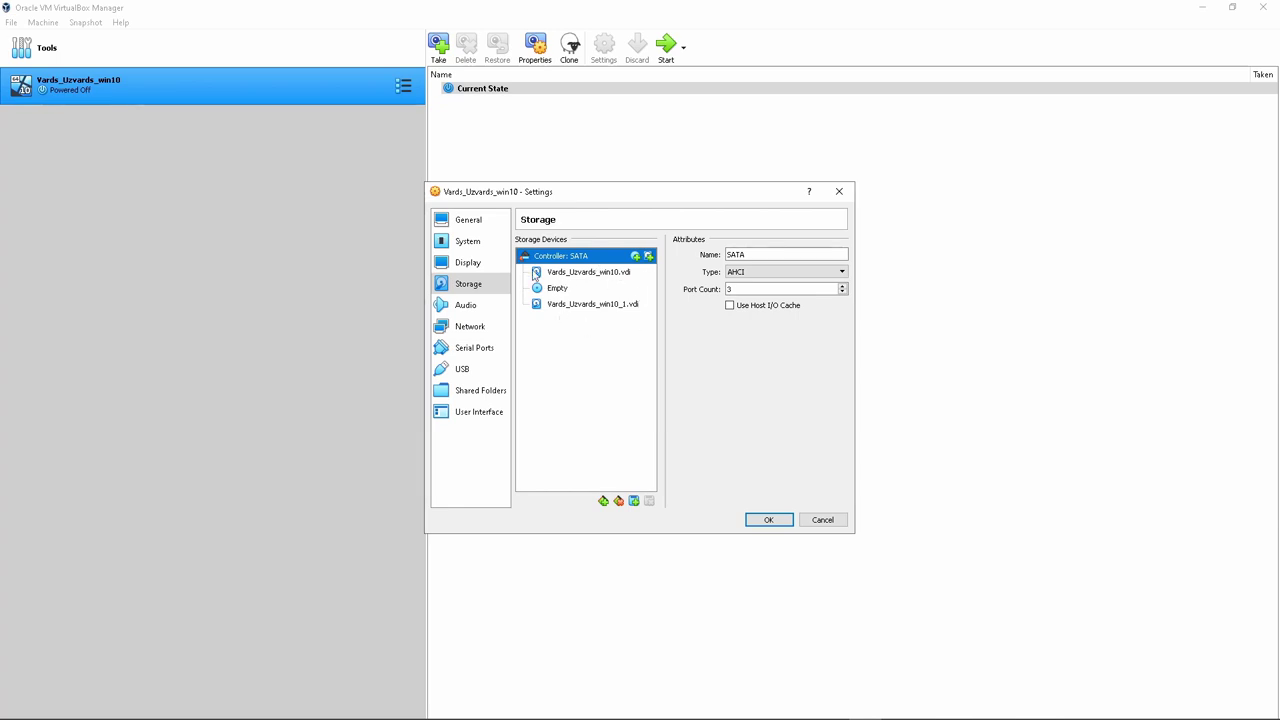
# Set Network Adapter 1 to Bridged Adapter on the Realtek PCIe GbE Family Controller
pyautogui.click(466, 310)
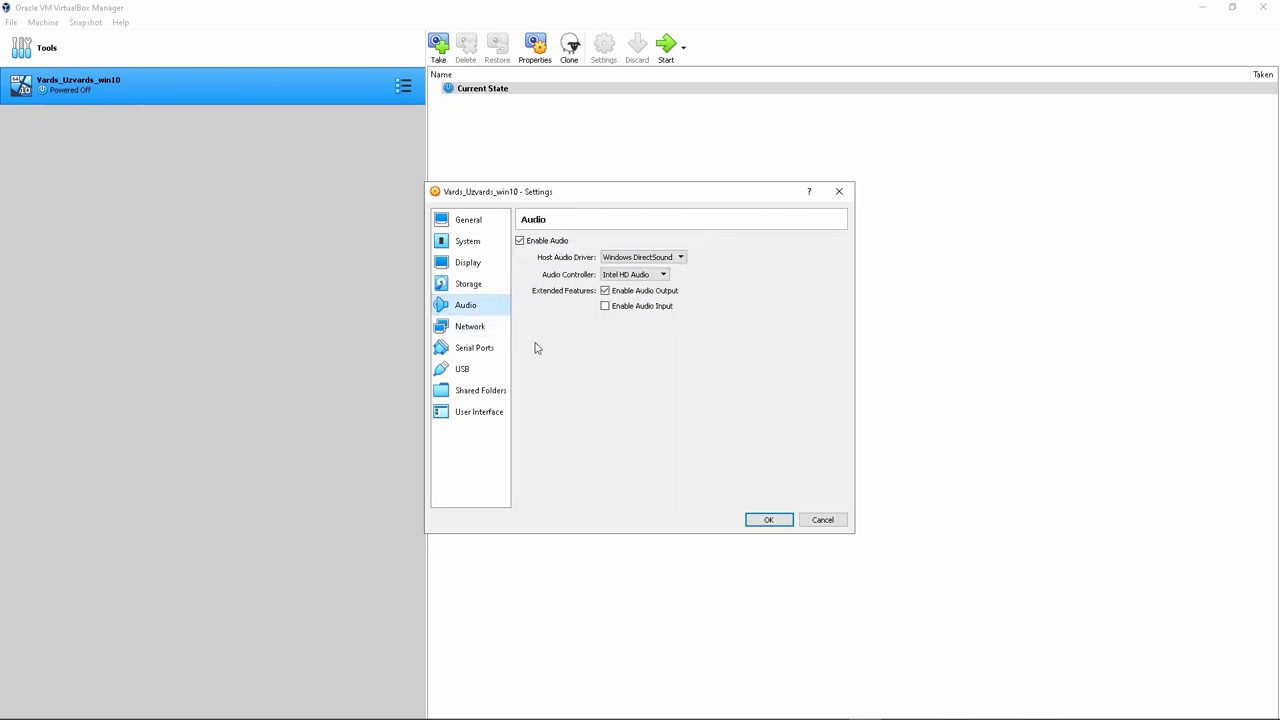
pyautogui.click(466, 328)
pyautogui.click(625, 279)
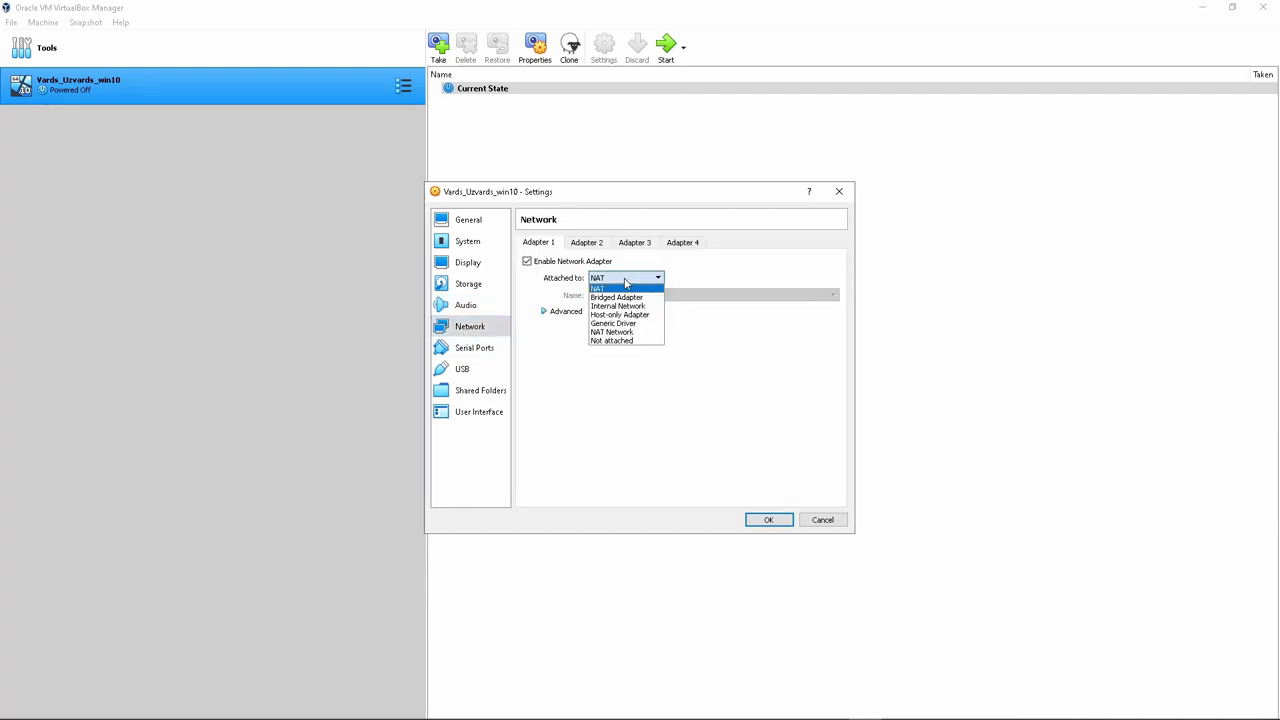
pyautogui.click(620, 297)
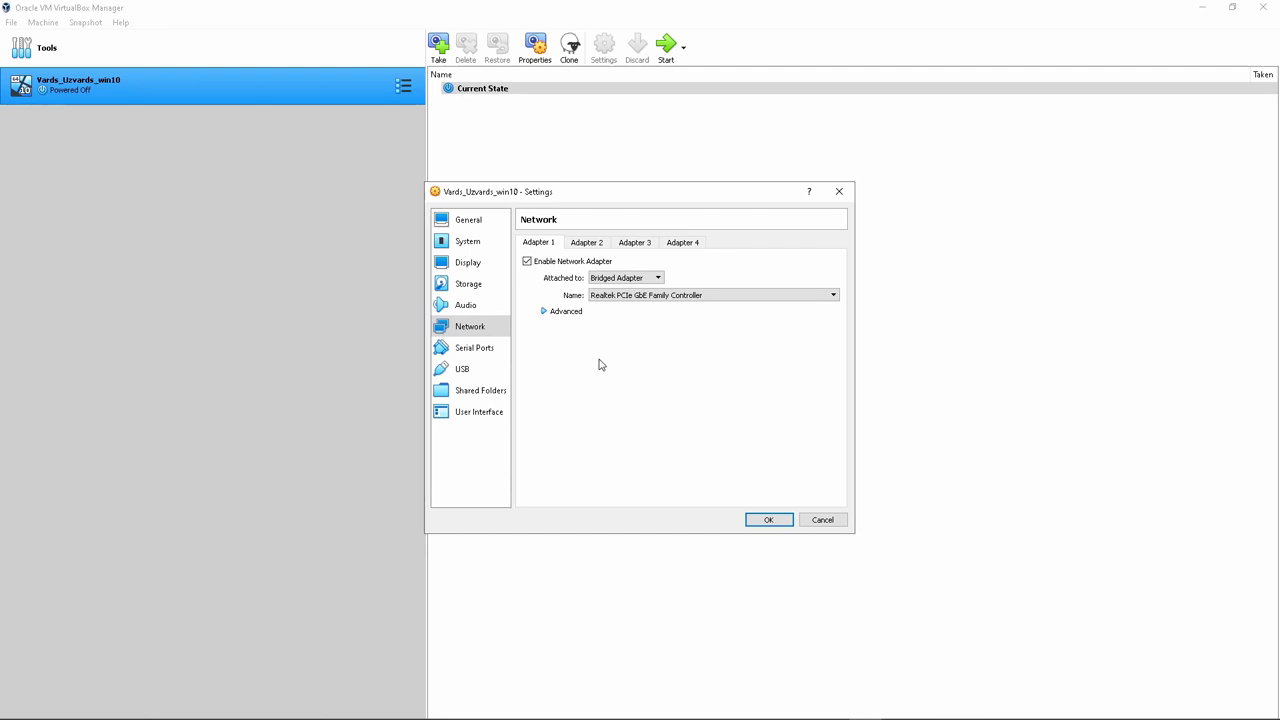
# Review the Serial Ports, USB and Shared Folders pages, then return to Storage
pyautogui.click(486, 352)
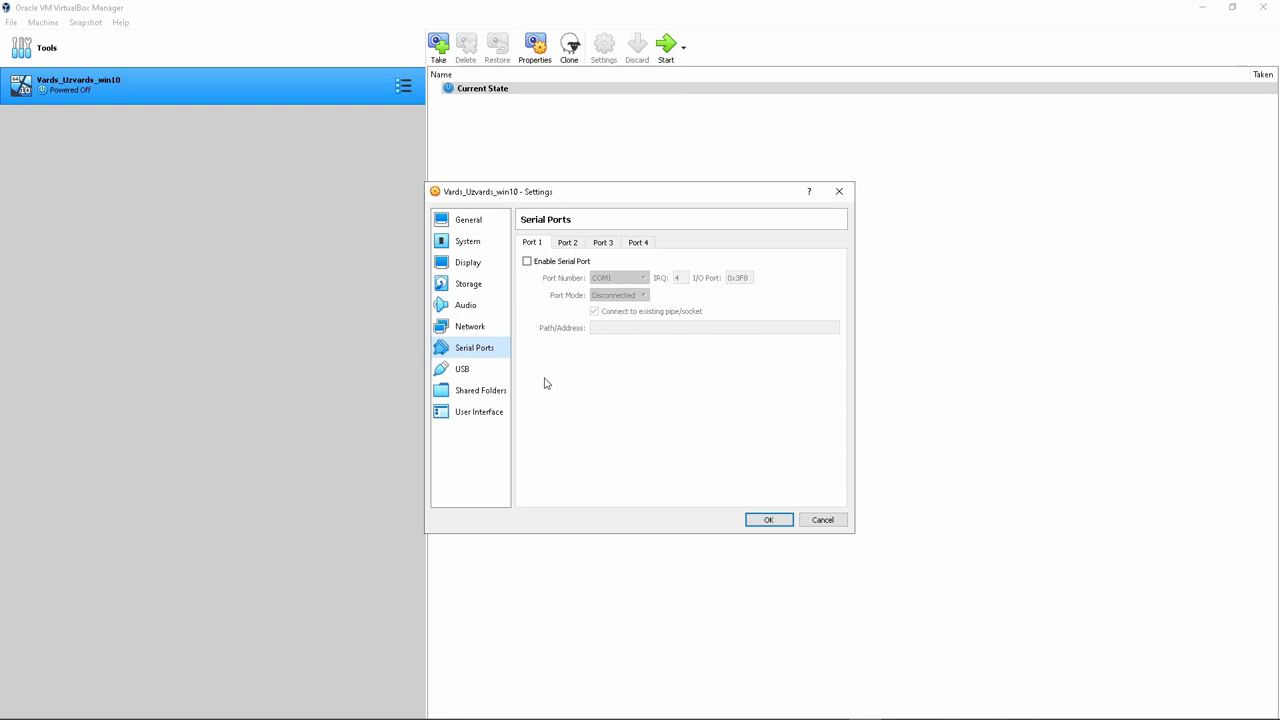
pyautogui.click(470, 370)
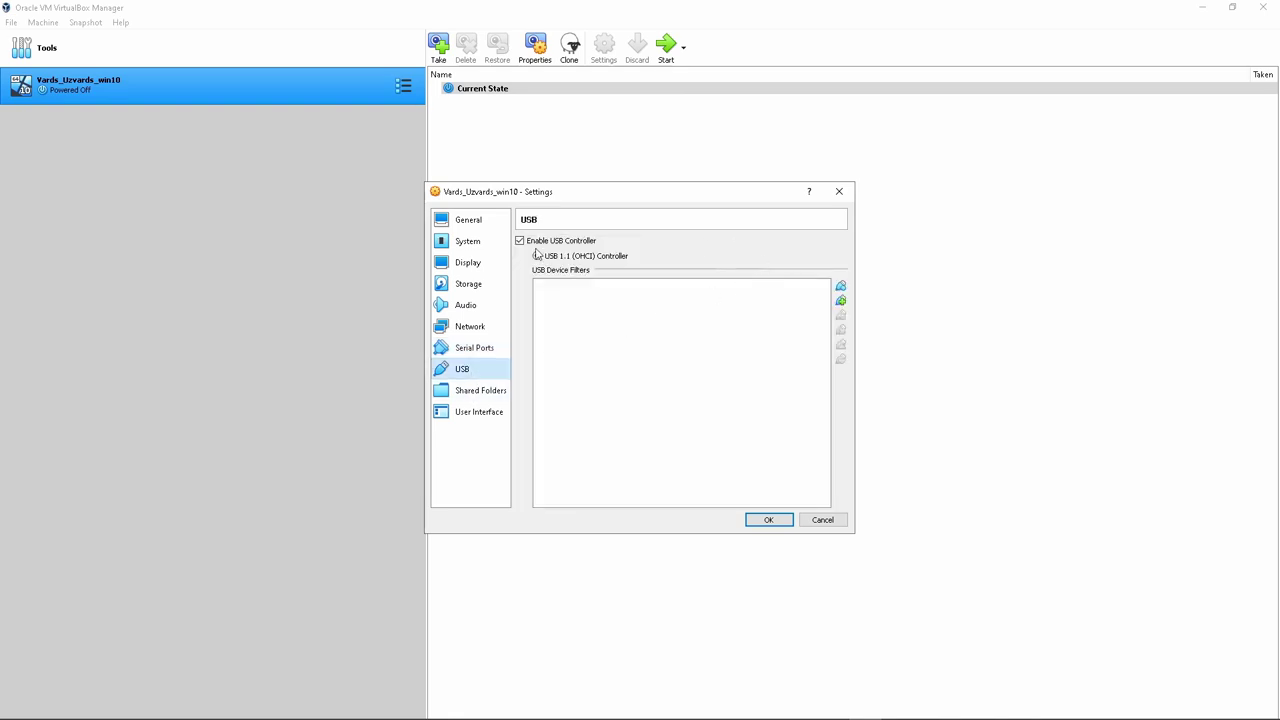
pyautogui.click(477, 393)
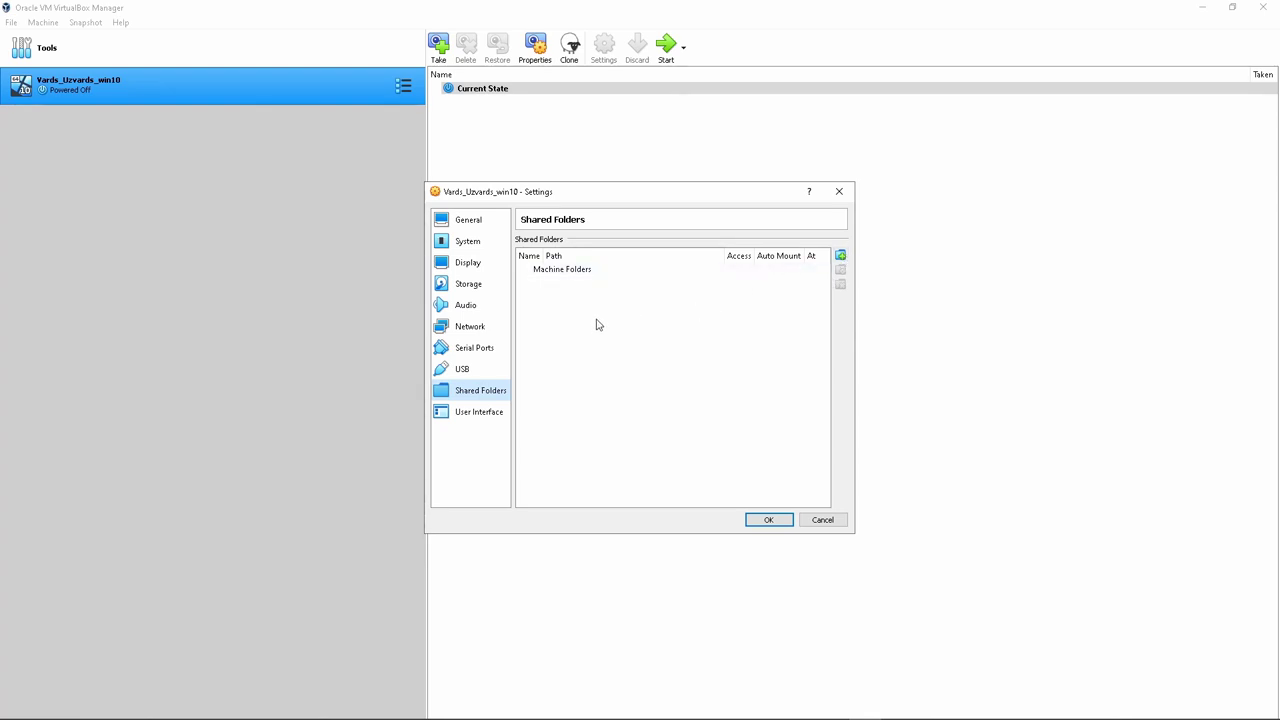
pyautogui.click(470, 285)
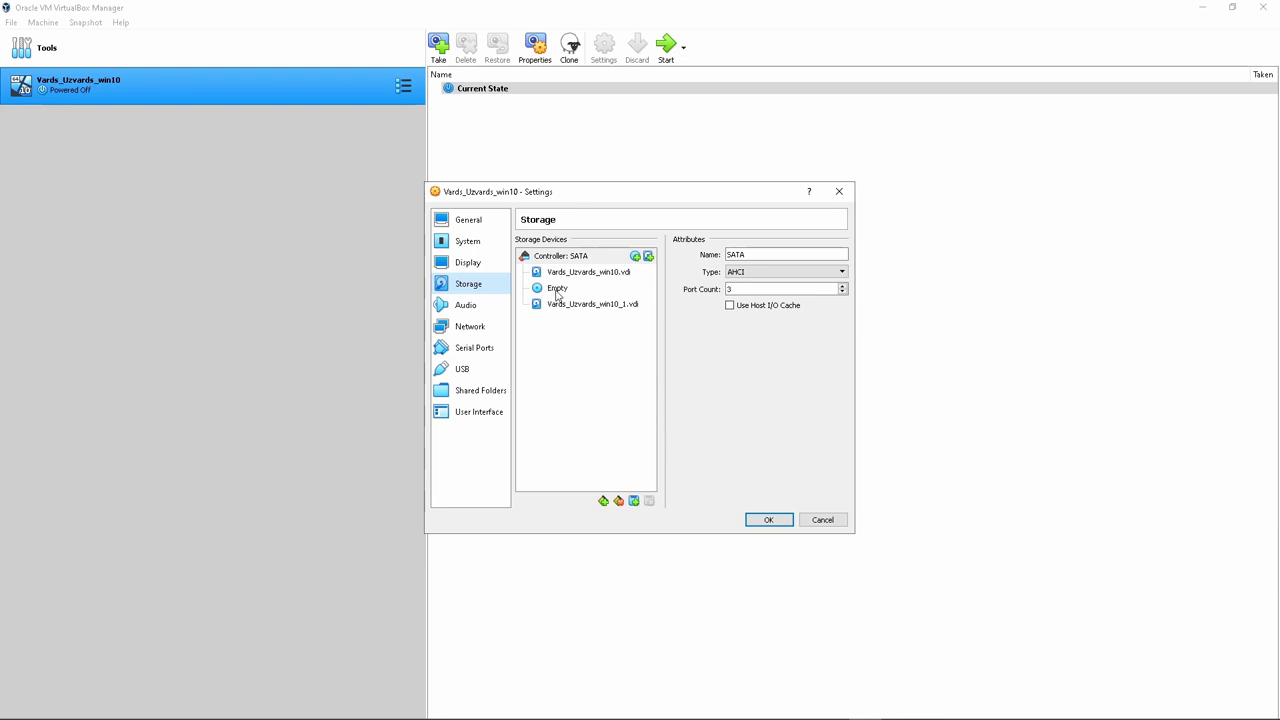
# Mount Windows.iso (3.80 GB) in the VM's empty optical drive and save the settings with OK
pyautogui.click(555, 290)
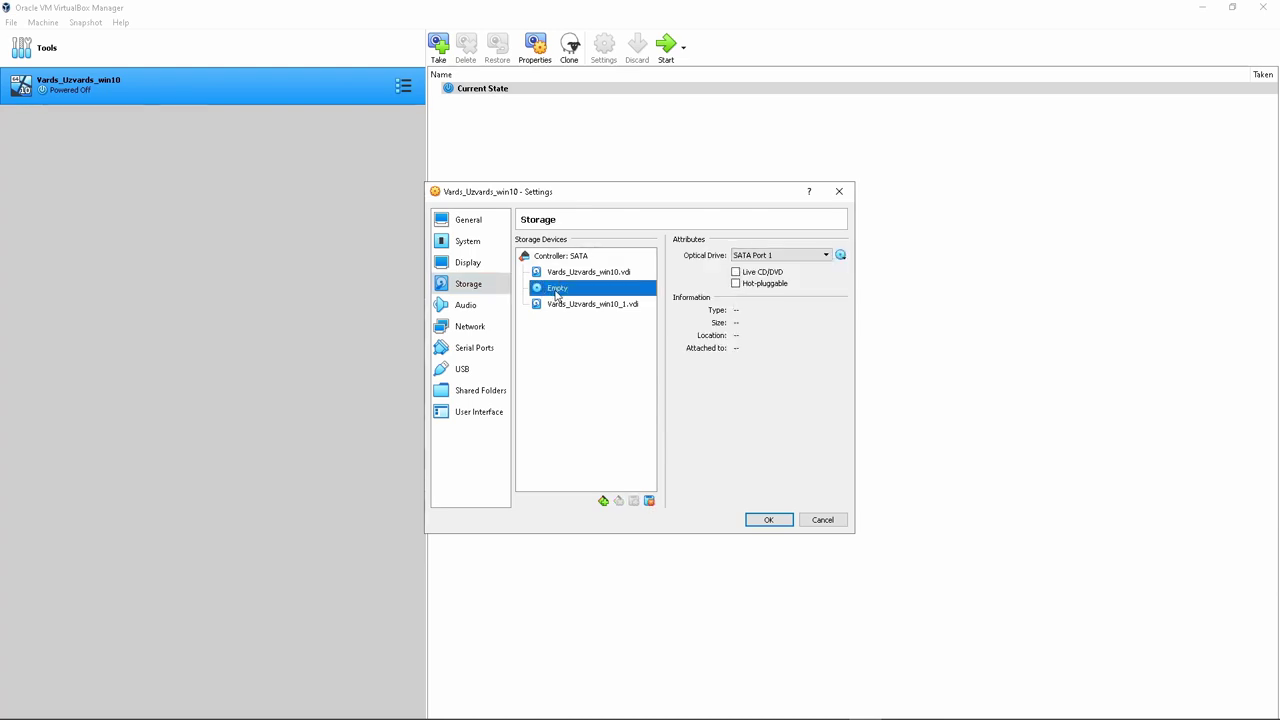
pyautogui.click(841, 255)
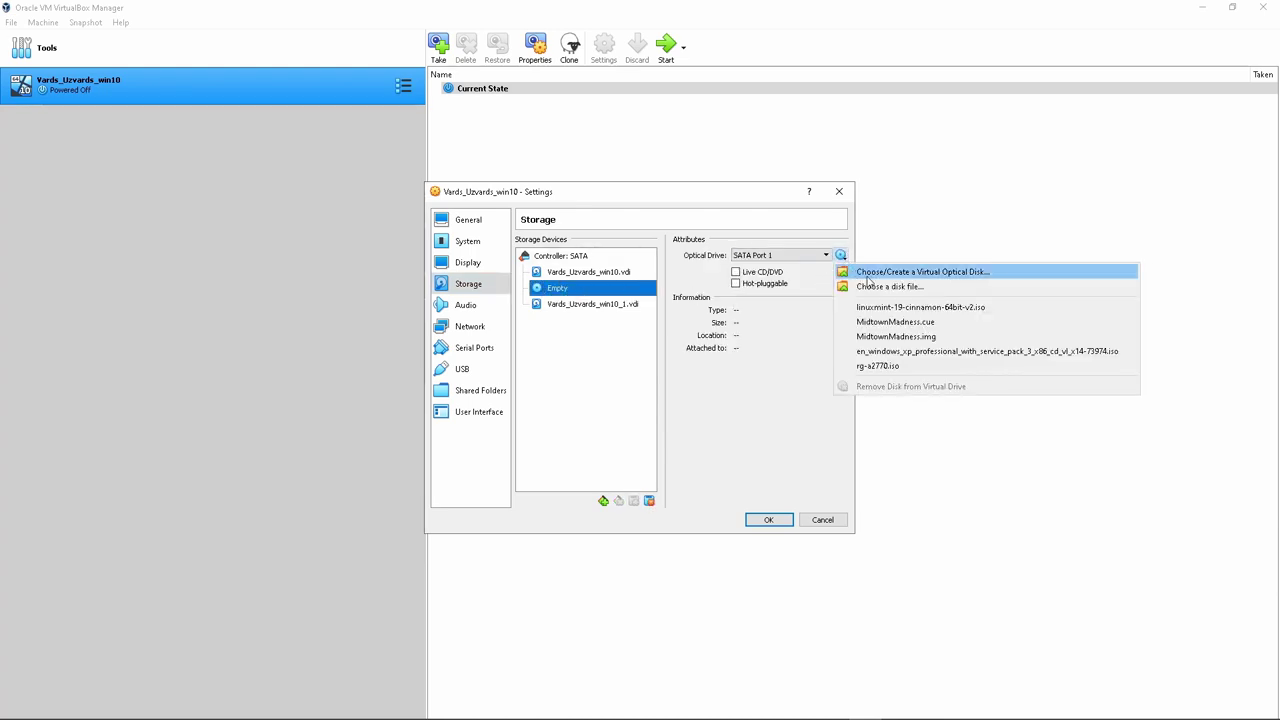
pyautogui.click(867, 278)
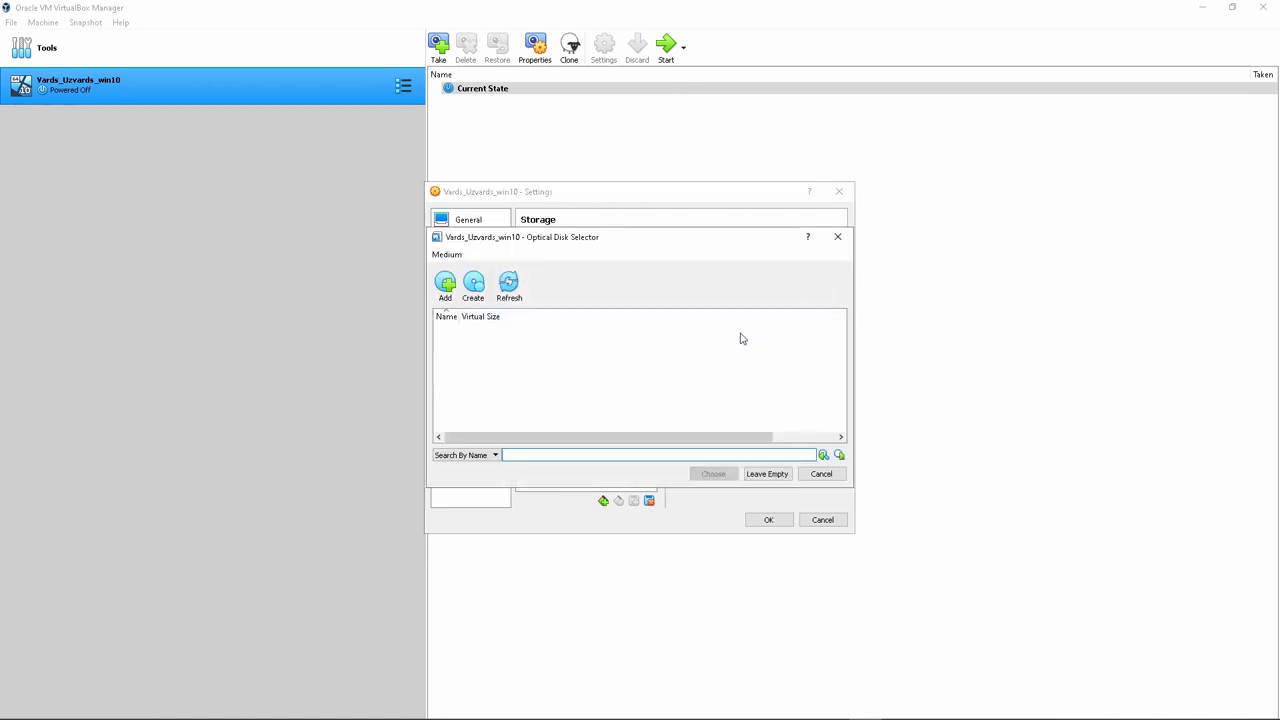
pyautogui.click(824, 475)
pyautogui.click(841, 255)
pyautogui.click(862, 287)
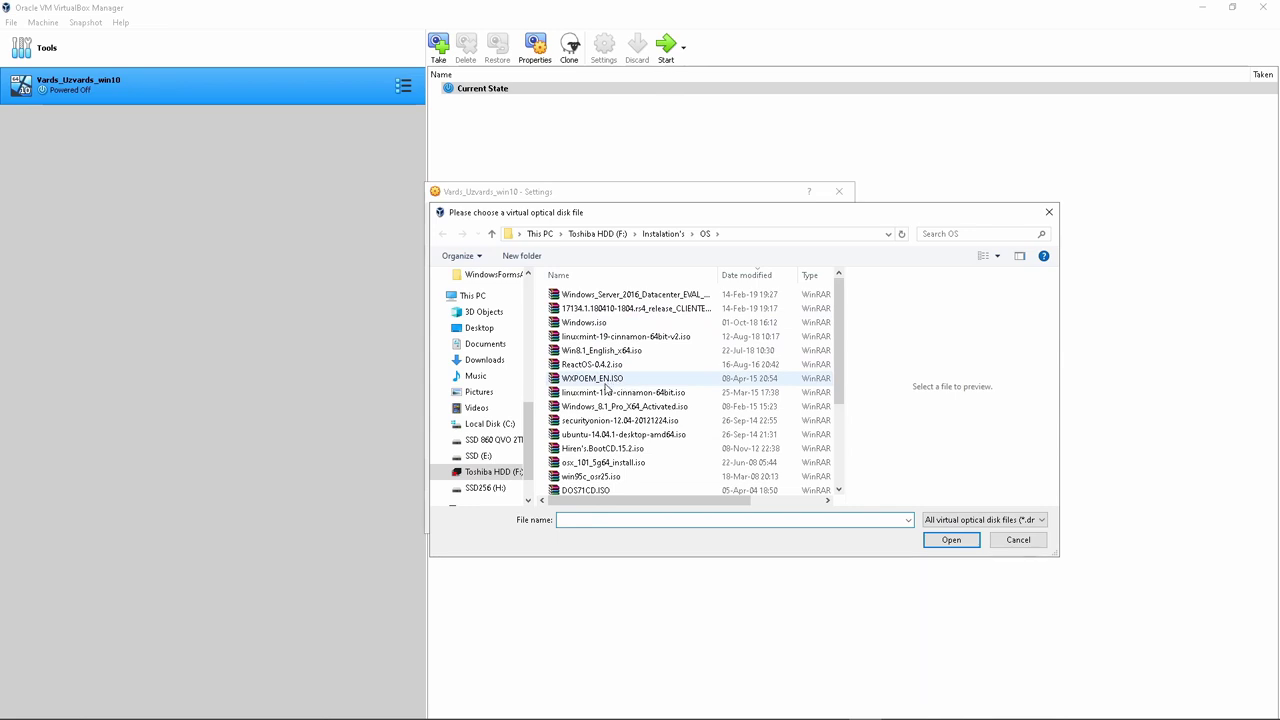
pyautogui.click(594, 323)
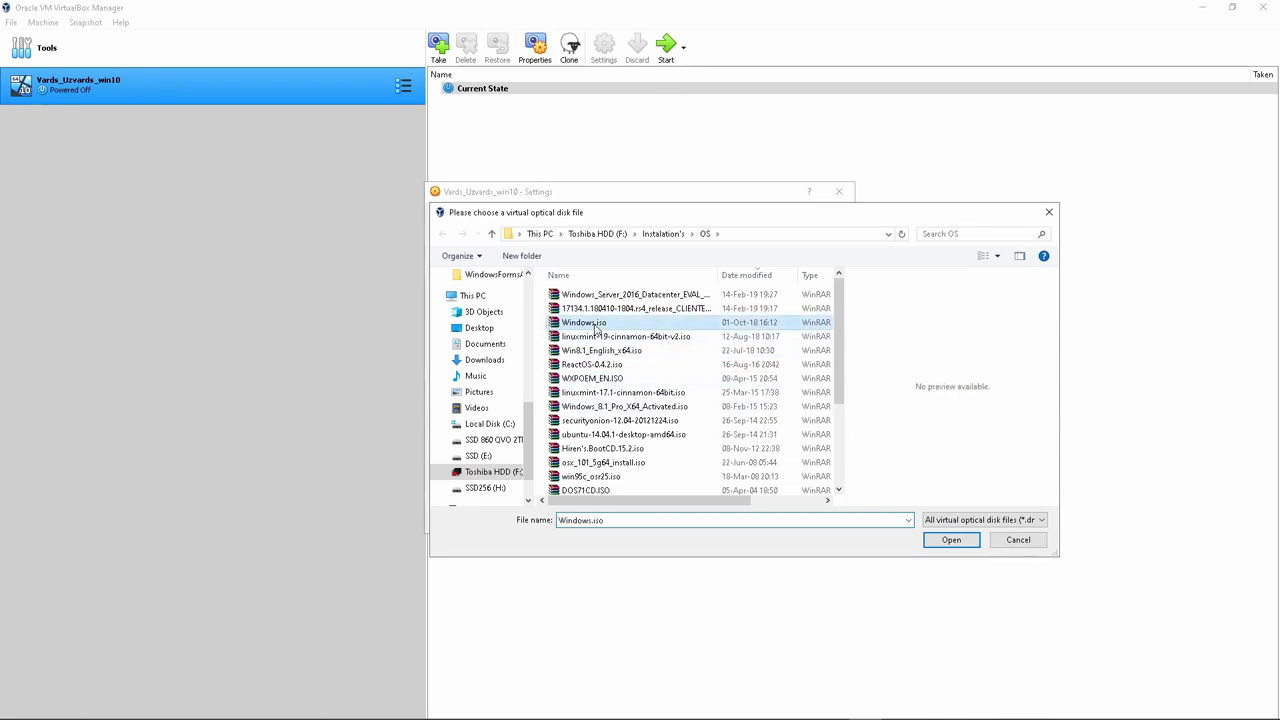
pyautogui.click(945, 539)
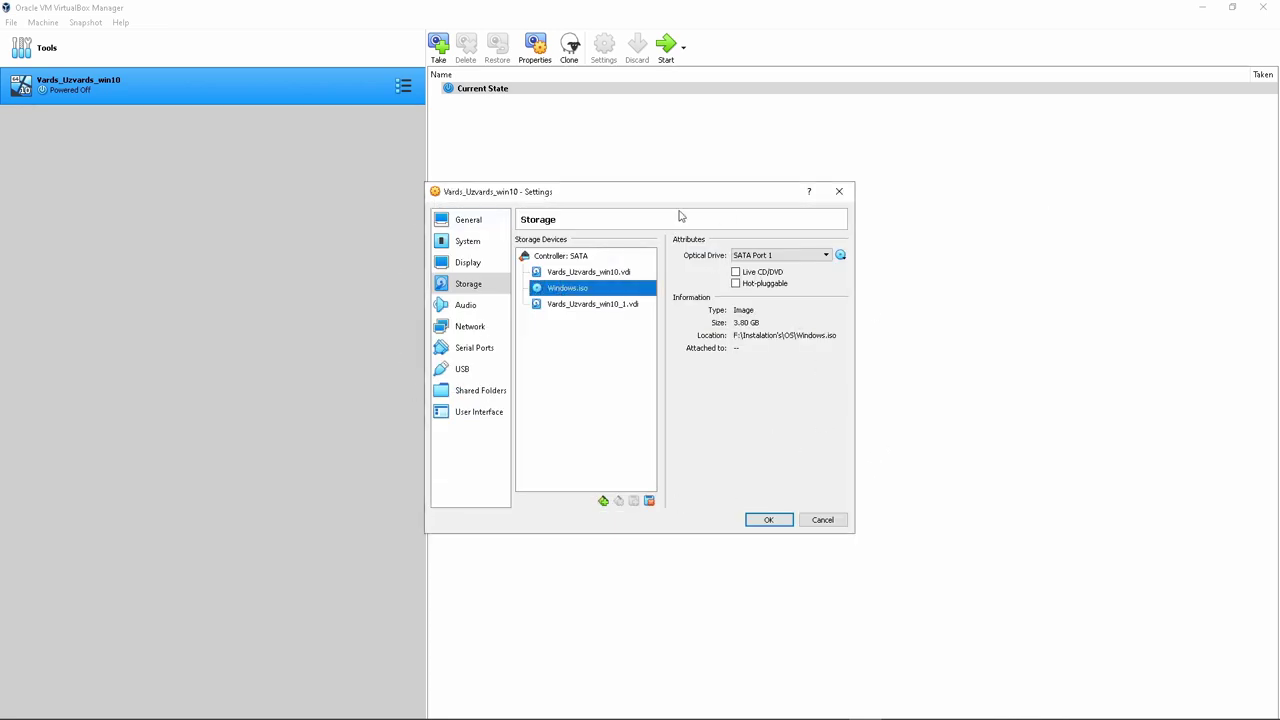
pyautogui.click(769, 520)
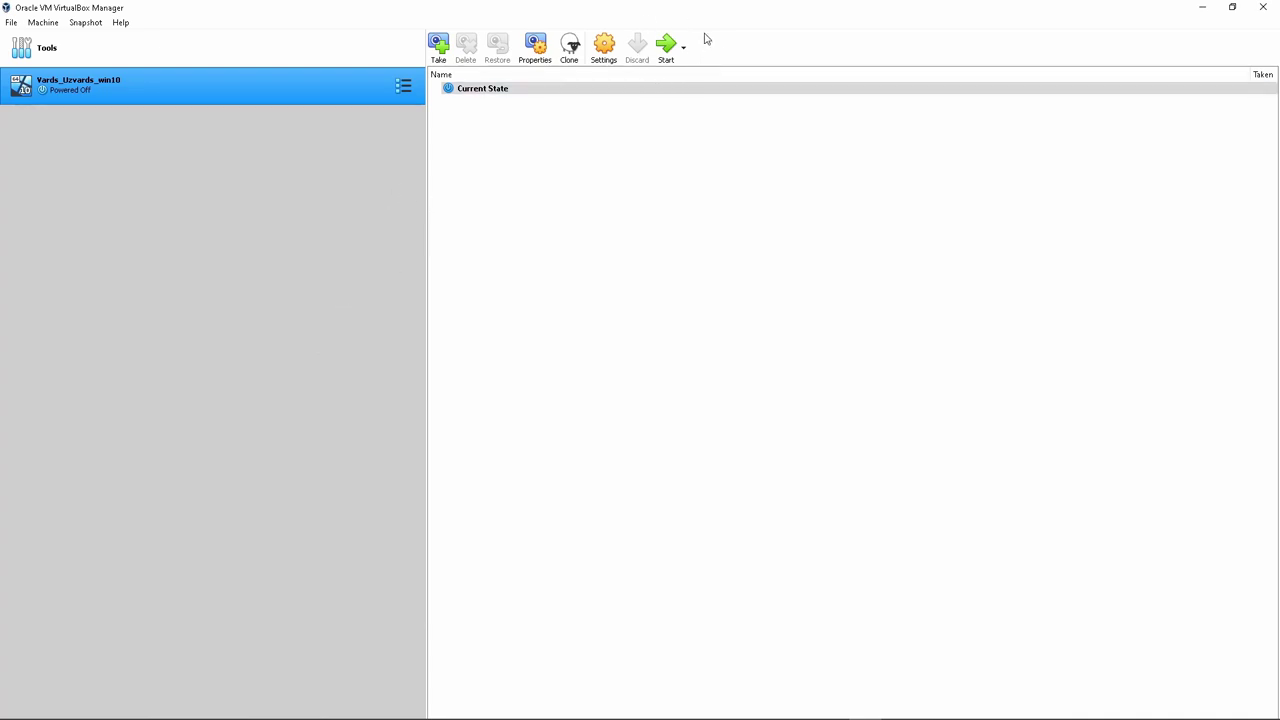
# Start the Windows 10 VM, dismiss the auto-capture notice and move its window higher
pyautogui.click(668, 50)
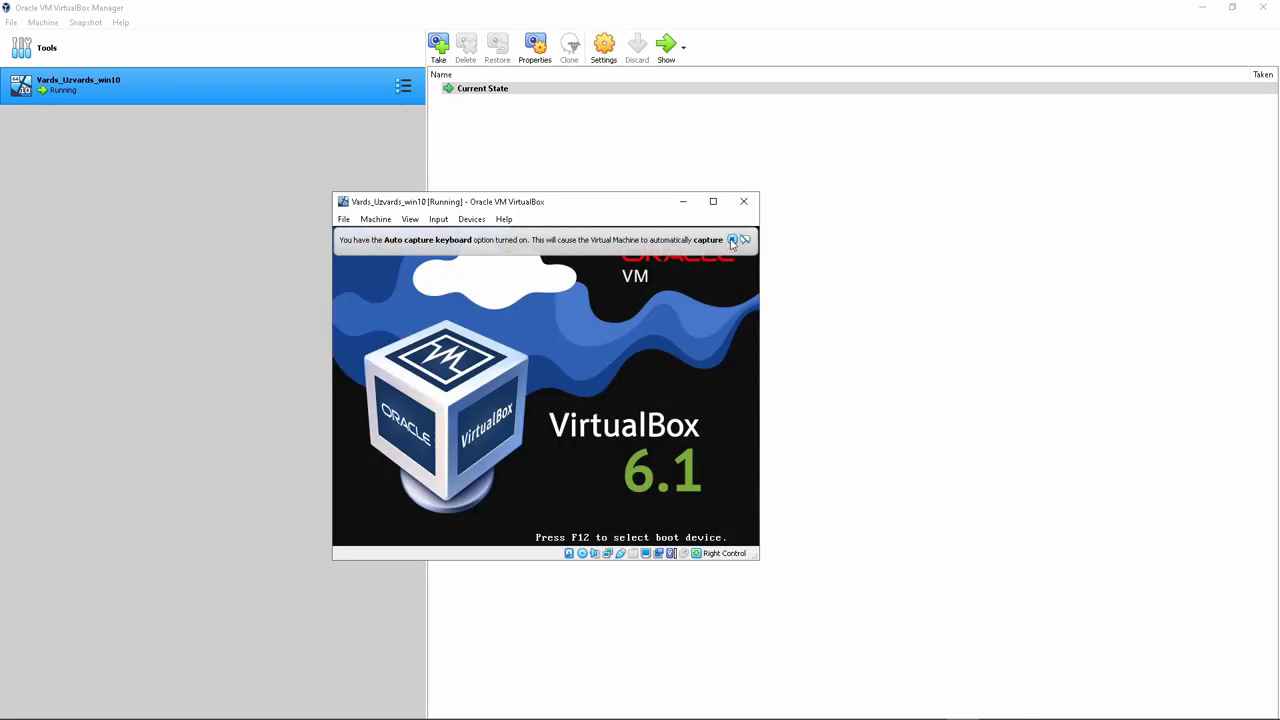
pyautogui.click(731, 240)
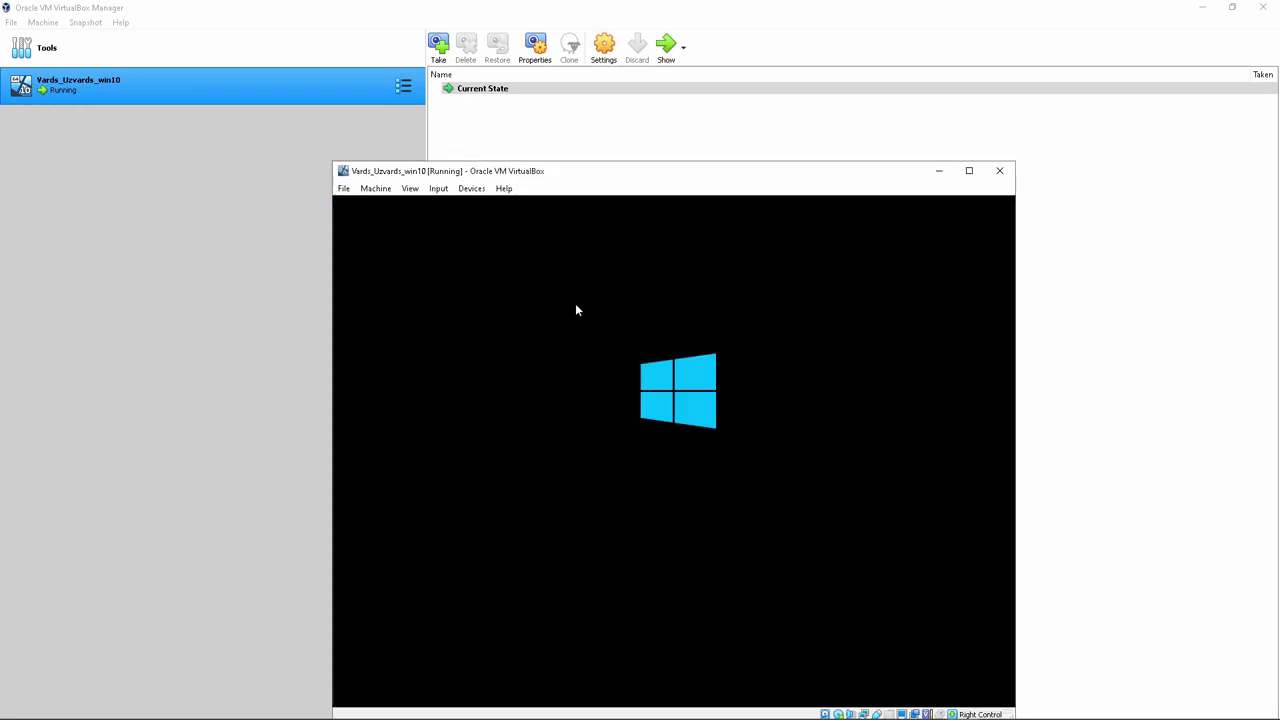
pyautogui.moveTo(645, 176); pyautogui.dragTo(640, 133)
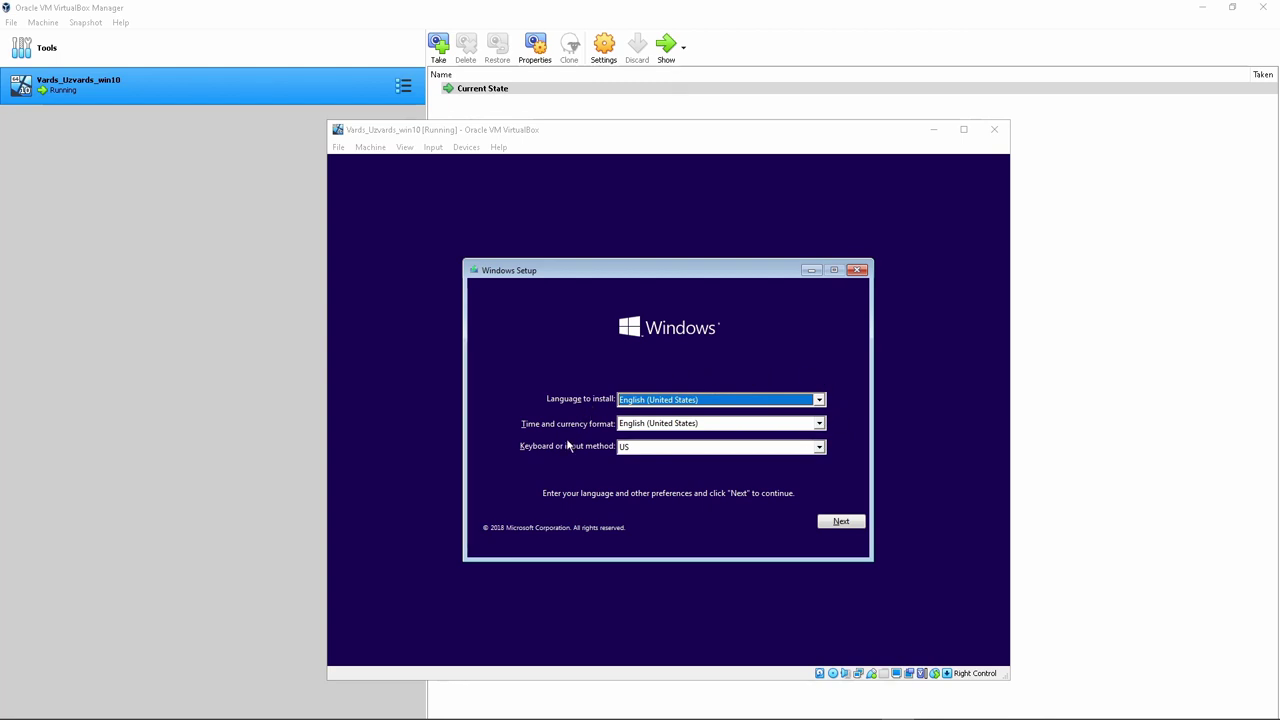
# Keep the default language, skip the product key, pick Windows 10 Pro and accept the license terms
pyautogui.click(840, 522)
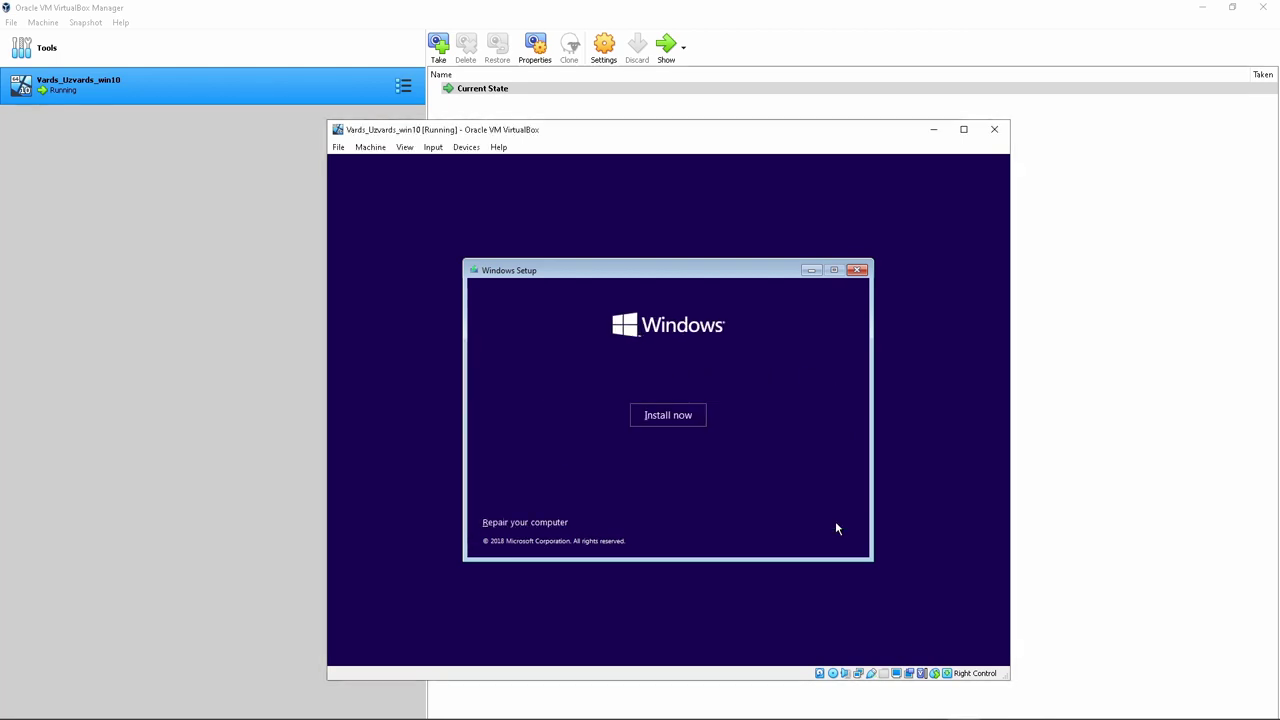
pyautogui.click(665, 416)
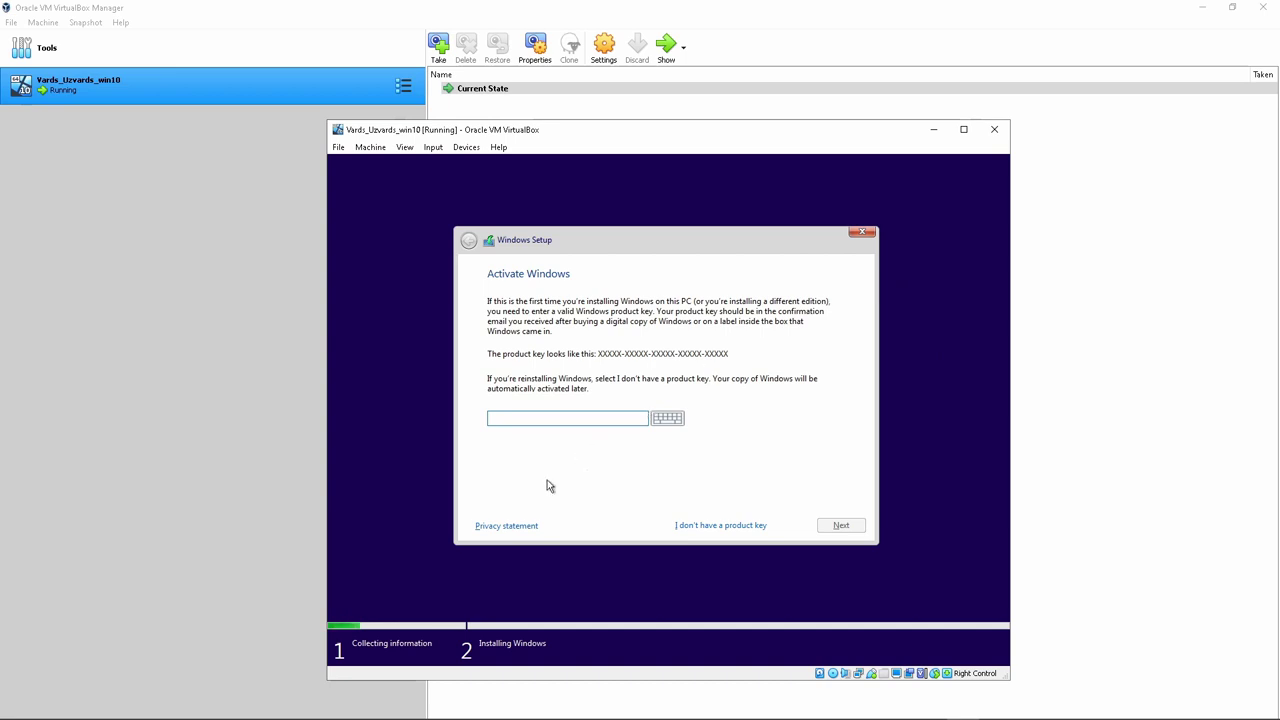
pyautogui.click(719, 528)
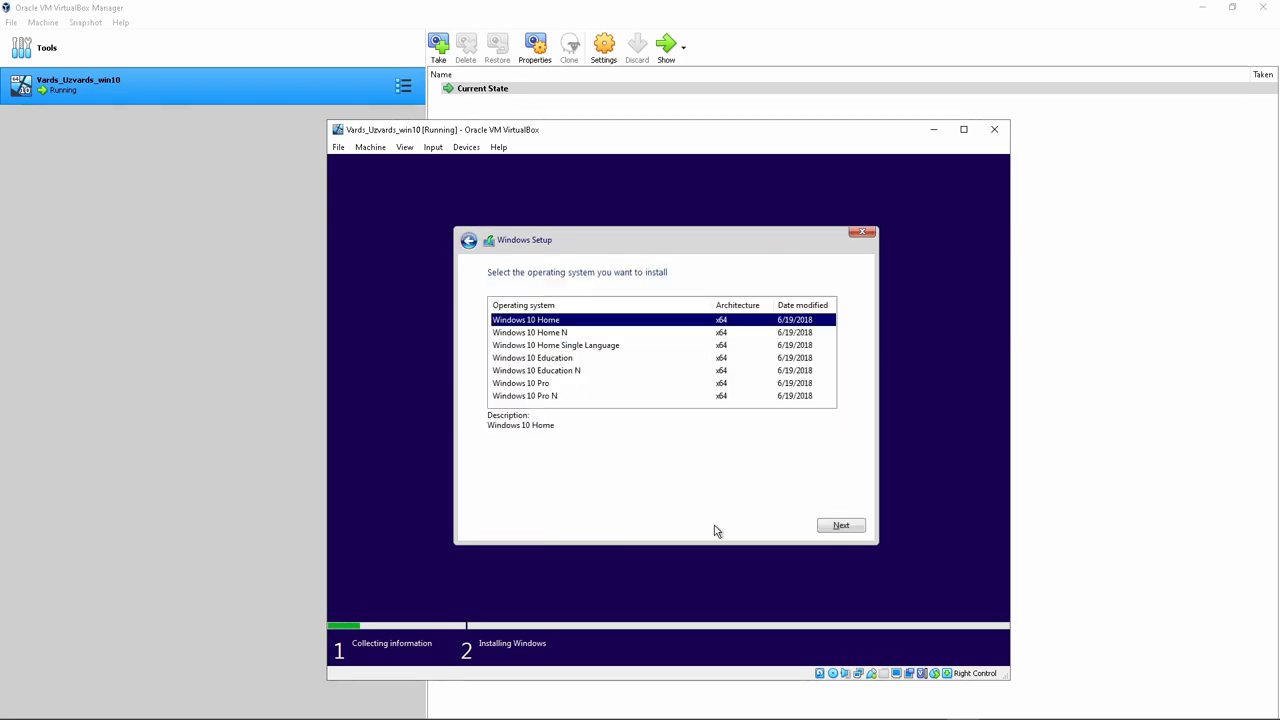
pyautogui.click(609, 382)
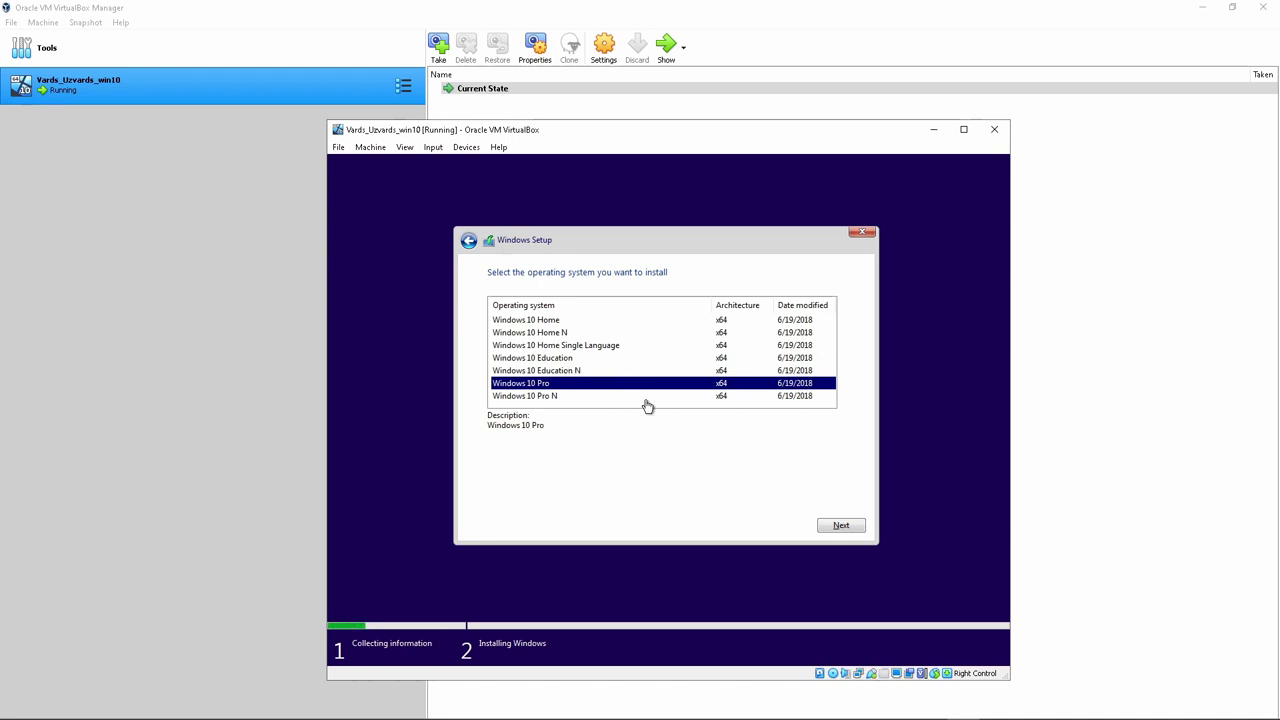
pyautogui.click(842, 527)
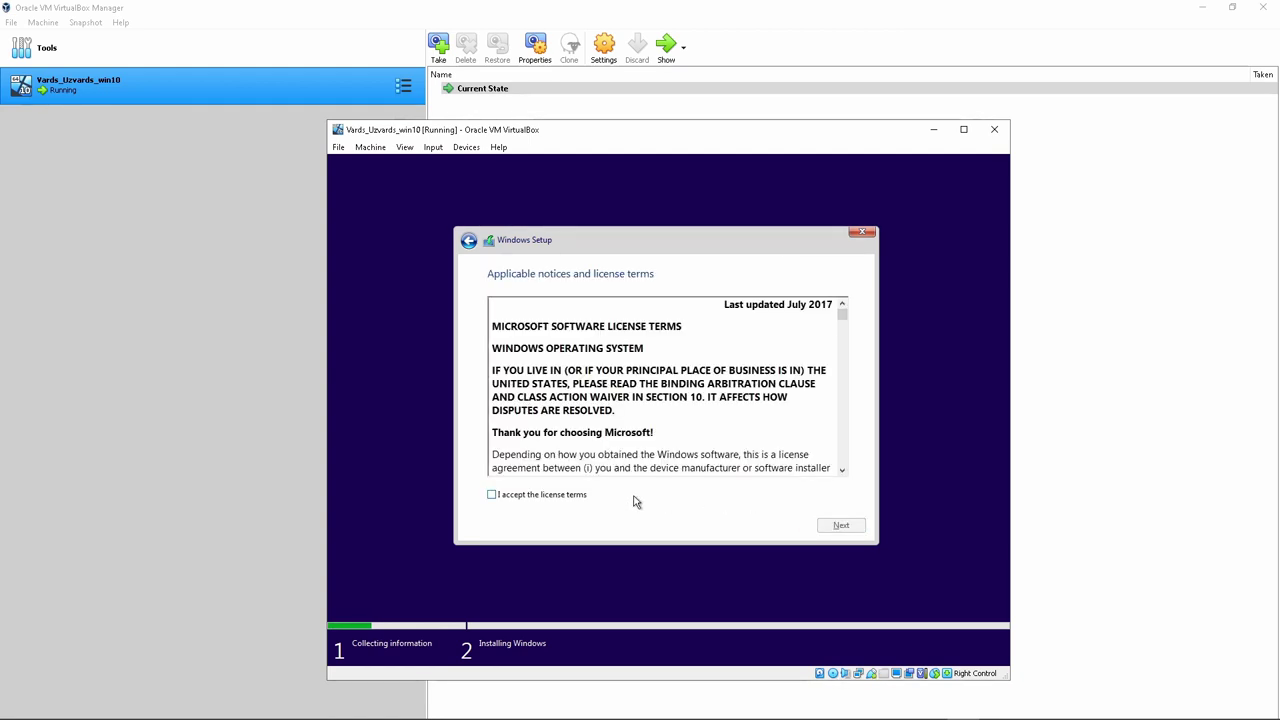
pyautogui.click(491, 496)
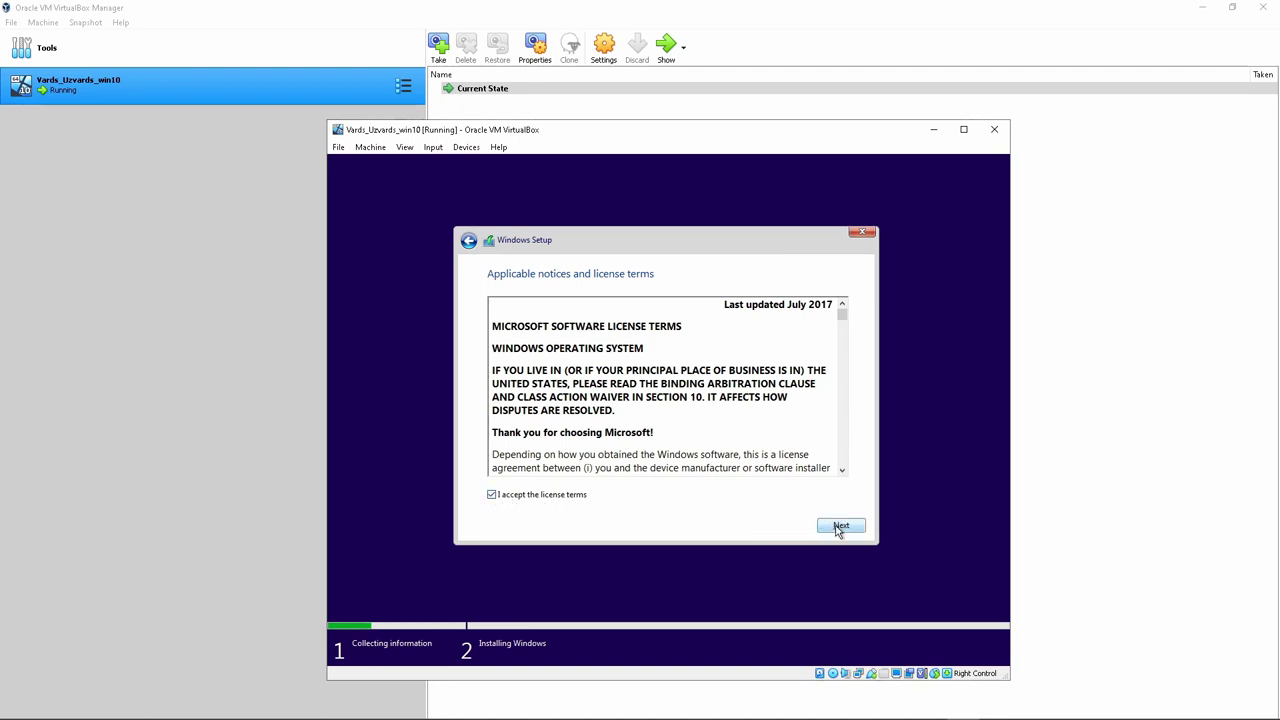
pyautogui.click(840, 527)
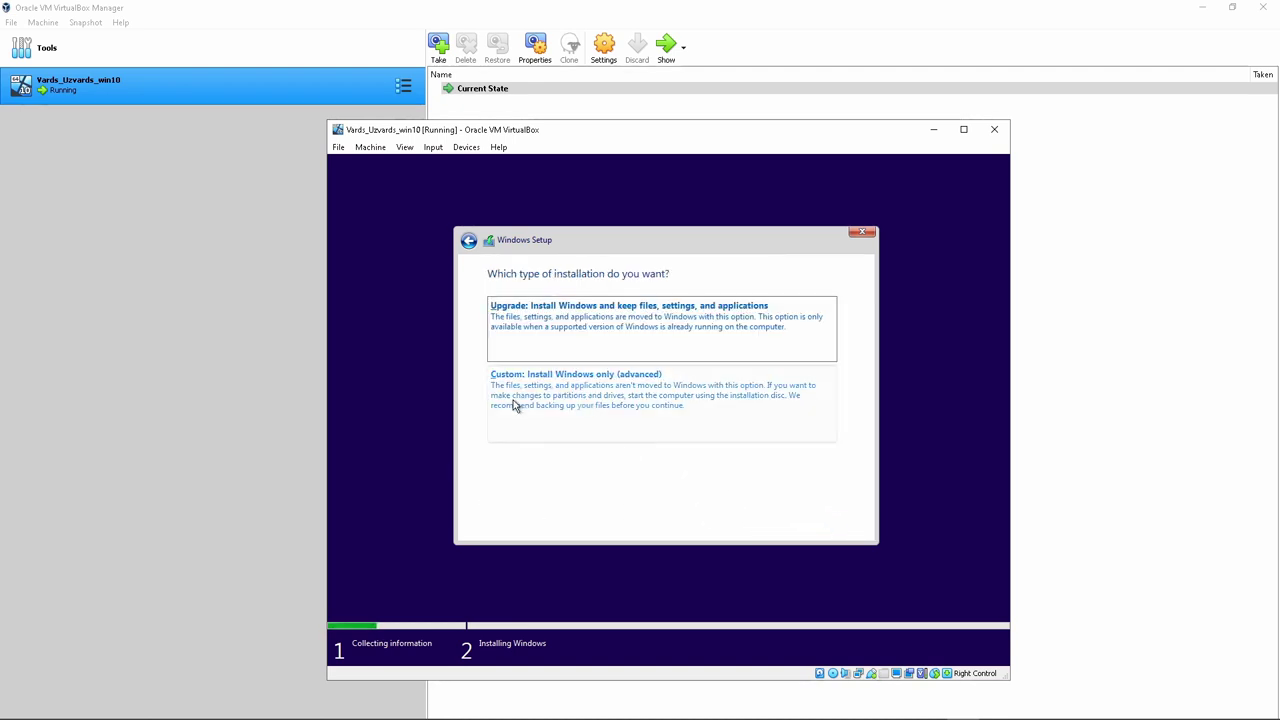
# Choose Custom install, create a 51200 MB partition on Drive 0 and install Windows there
pyautogui.click(626, 400)
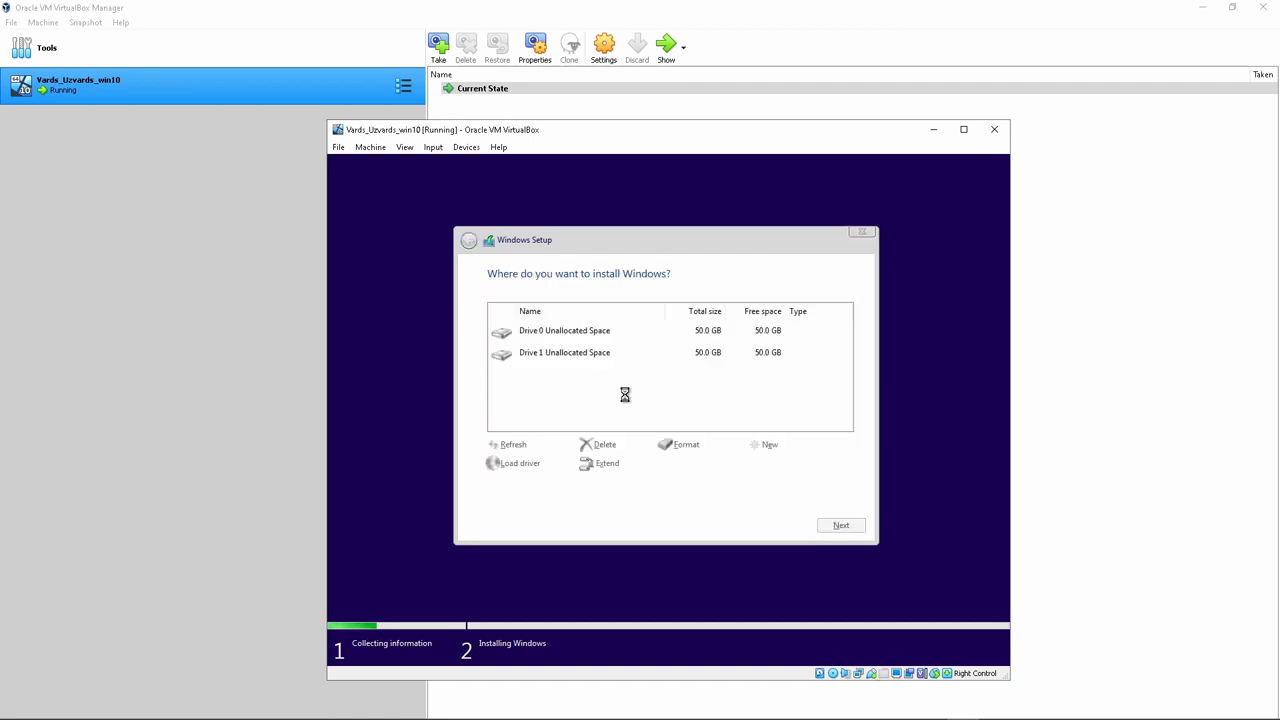
pyautogui.click(559, 364)
pyautogui.click(563, 332)
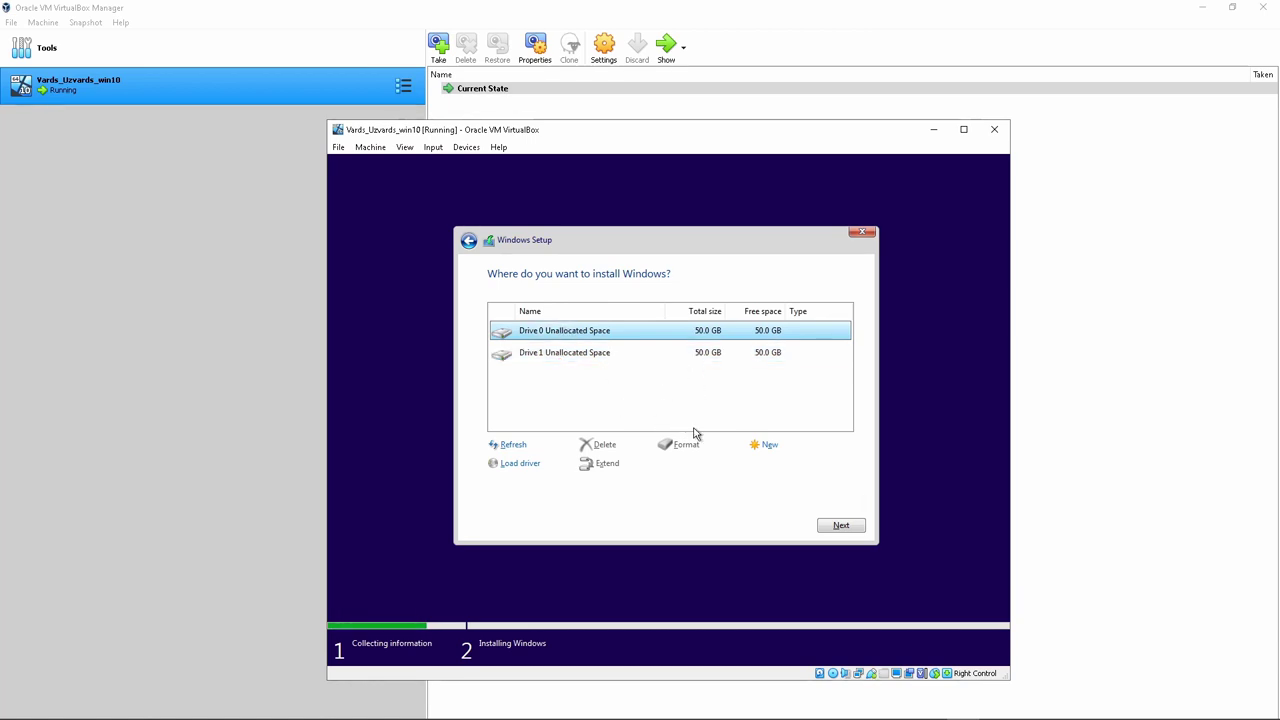
pyautogui.click(765, 447)
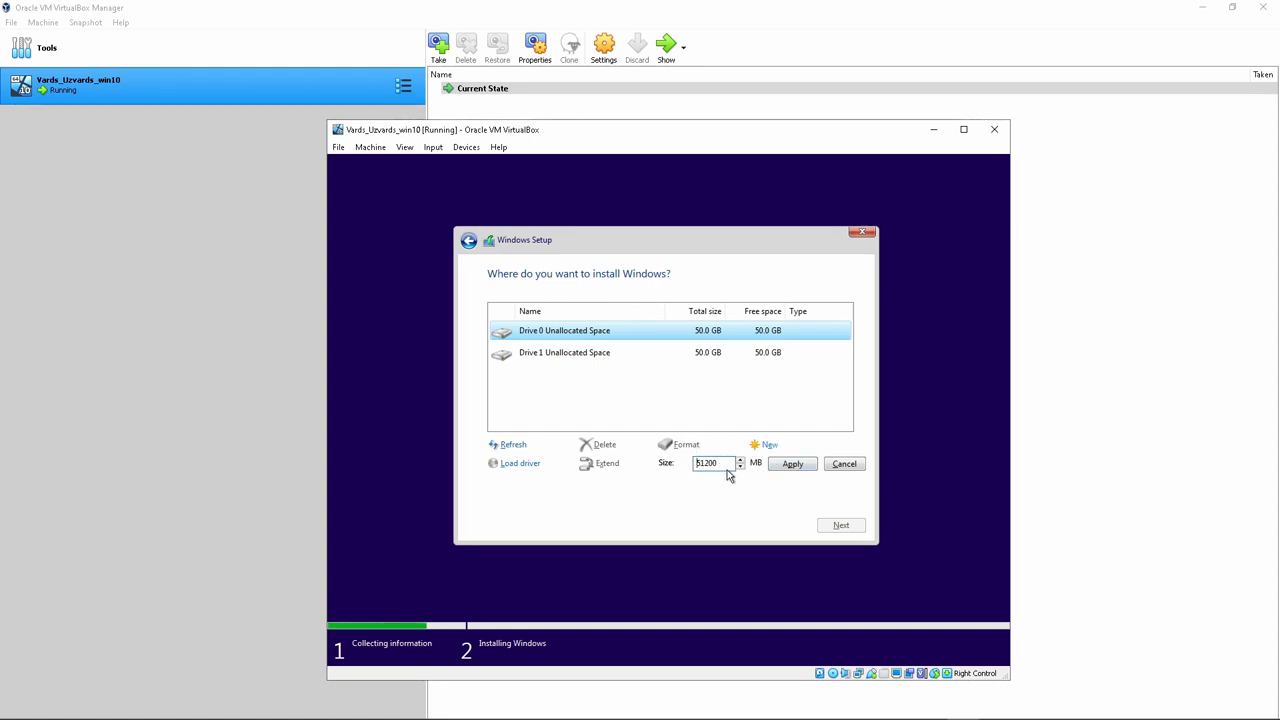
pyautogui.click(786, 467)
pyautogui.click(760, 467)
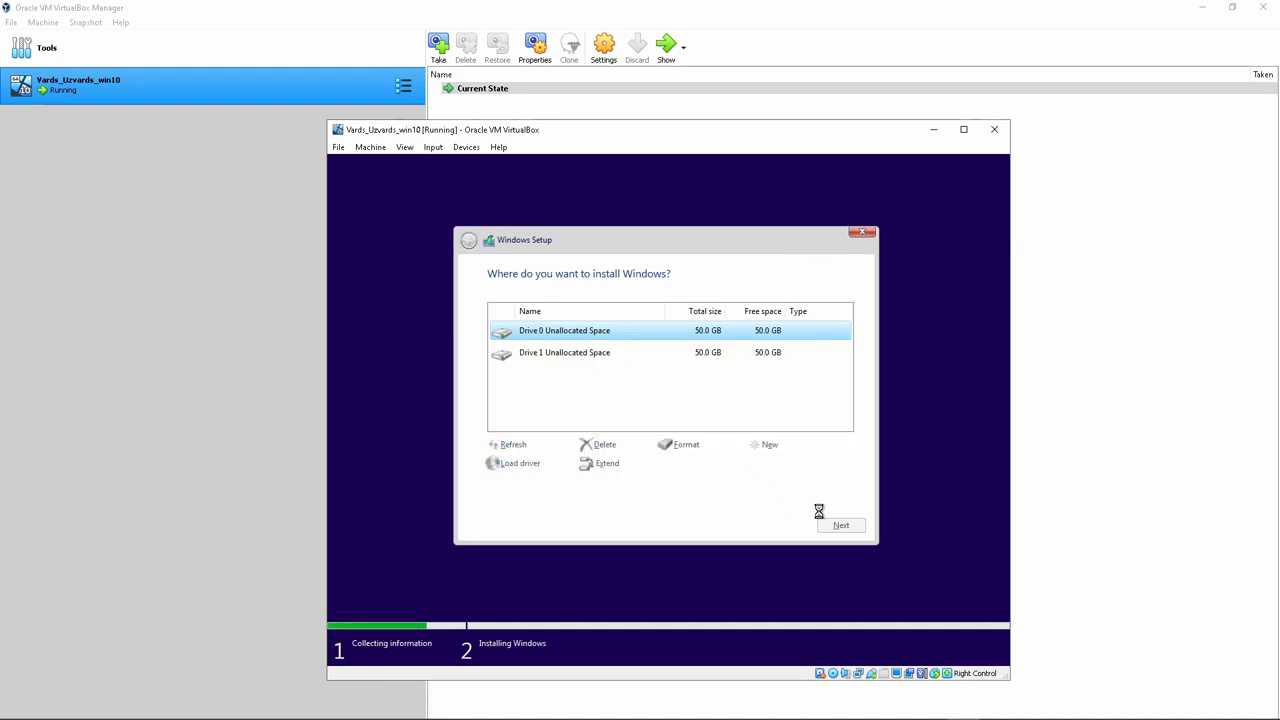
pyautogui.click(840, 527)
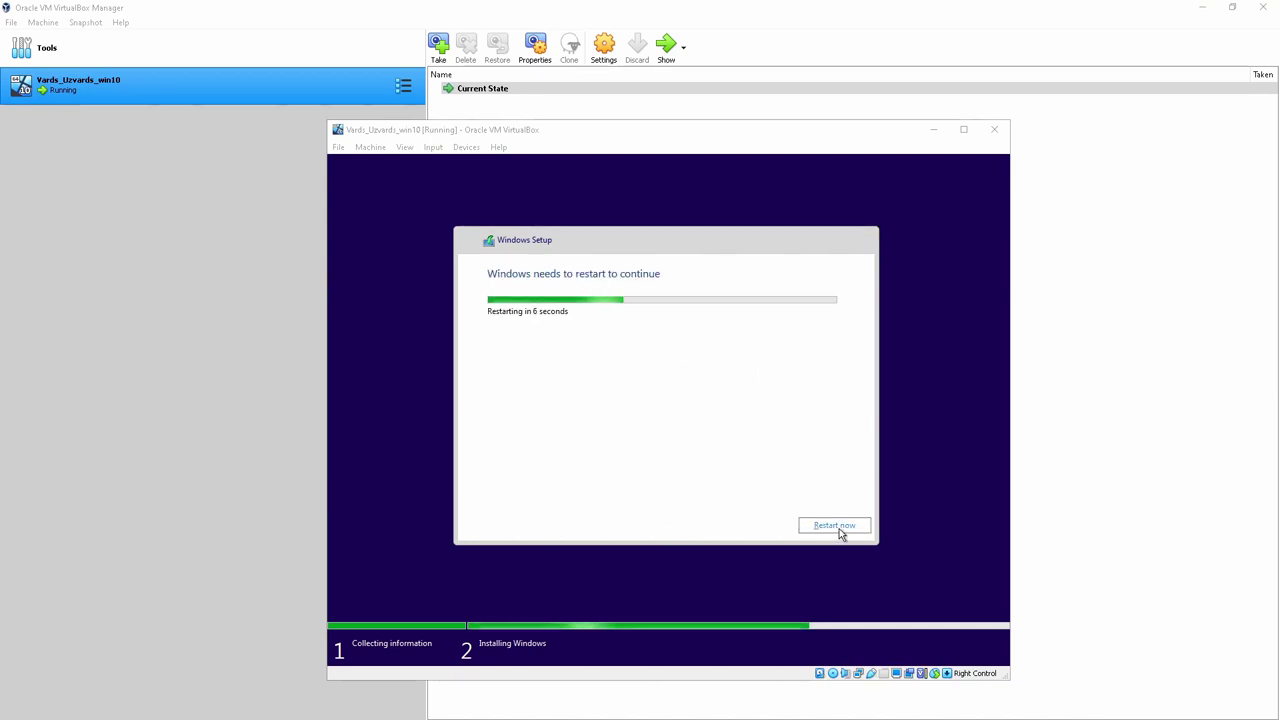
# Restart the Windows guest immediately to continue setup
pyautogui.click(840, 532)
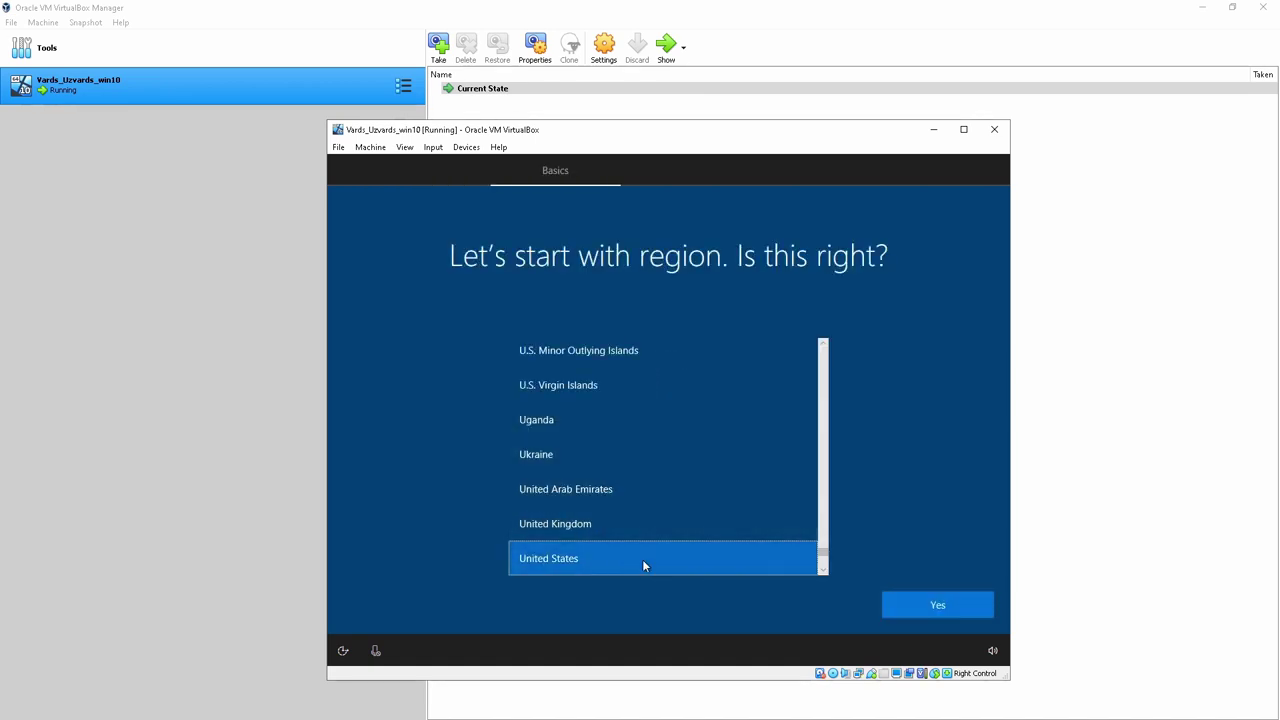
# Confirm United States region and US keyboard, skipping the second layout and the feature update
pyautogui.click(929, 605)
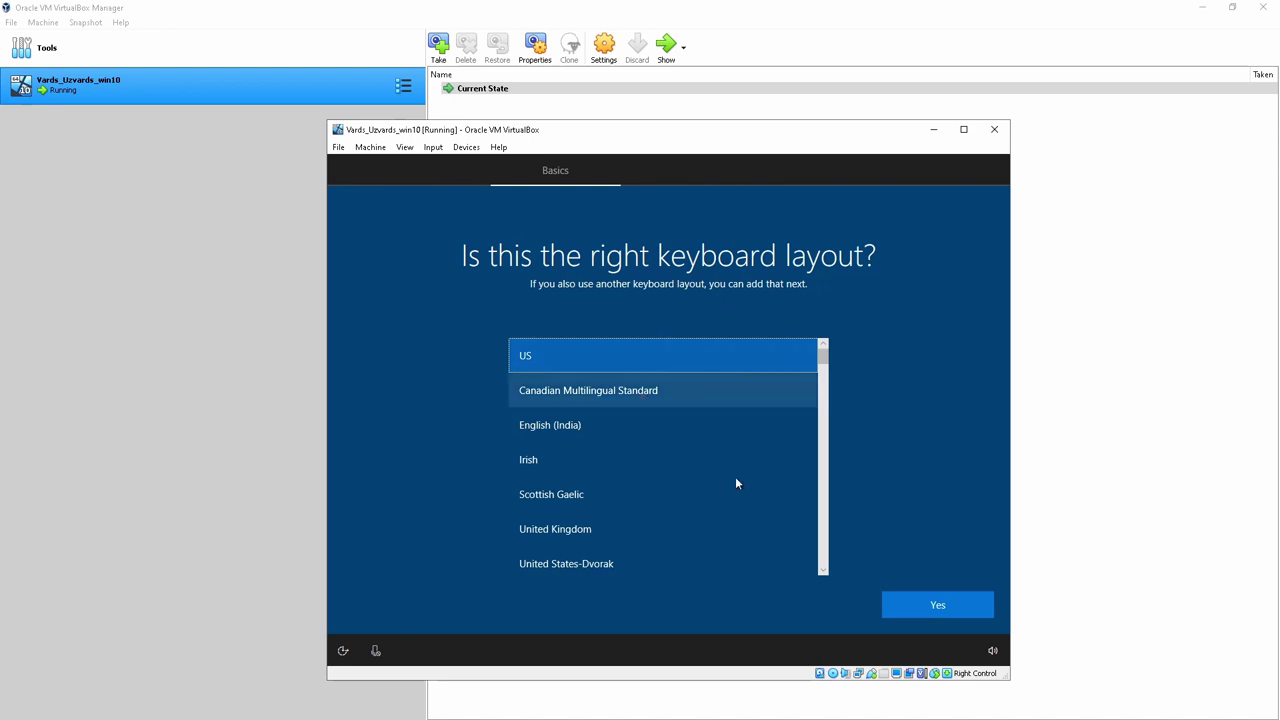
pyautogui.click(918, 606)
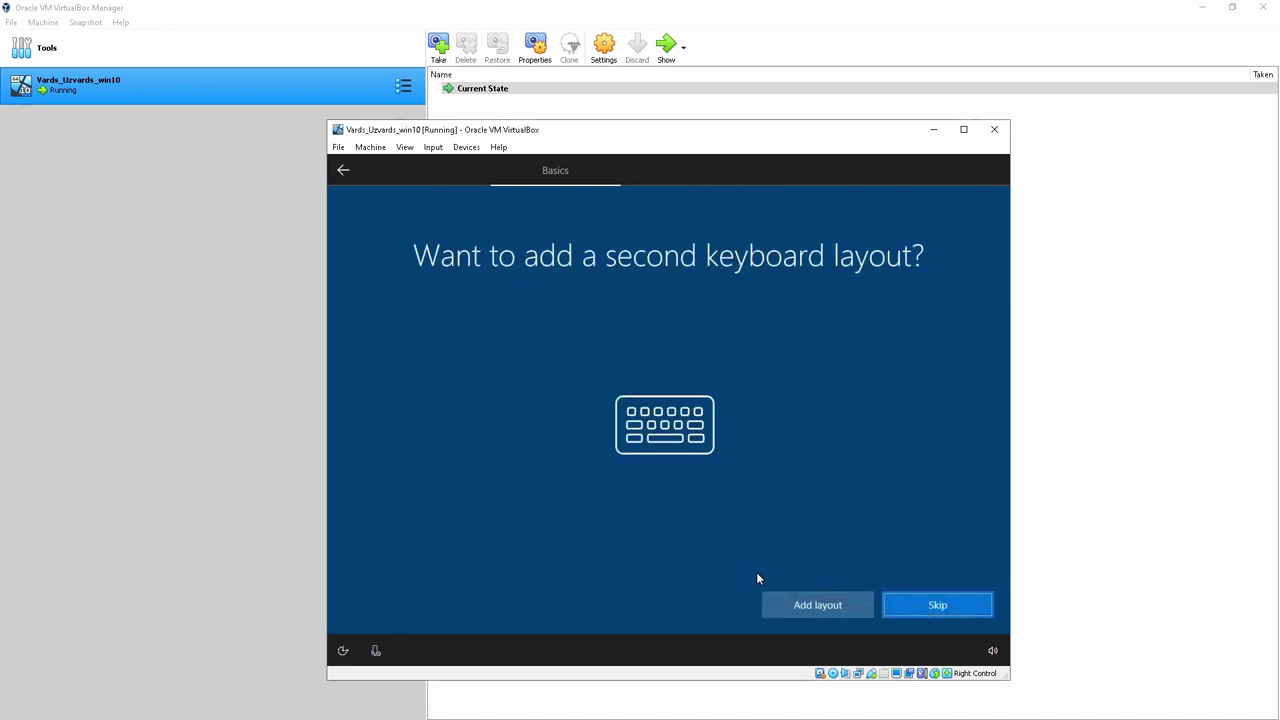
pyautogui.click(933, 603)
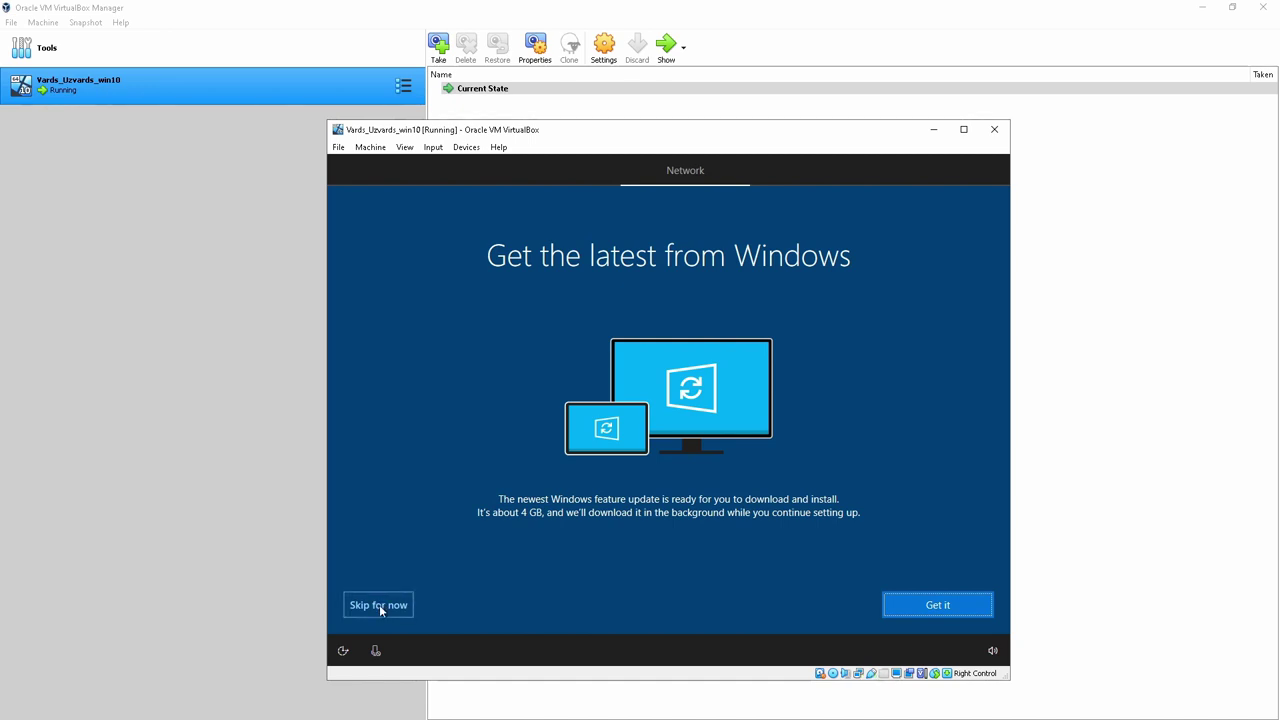
pyautogui.click(374, 606)
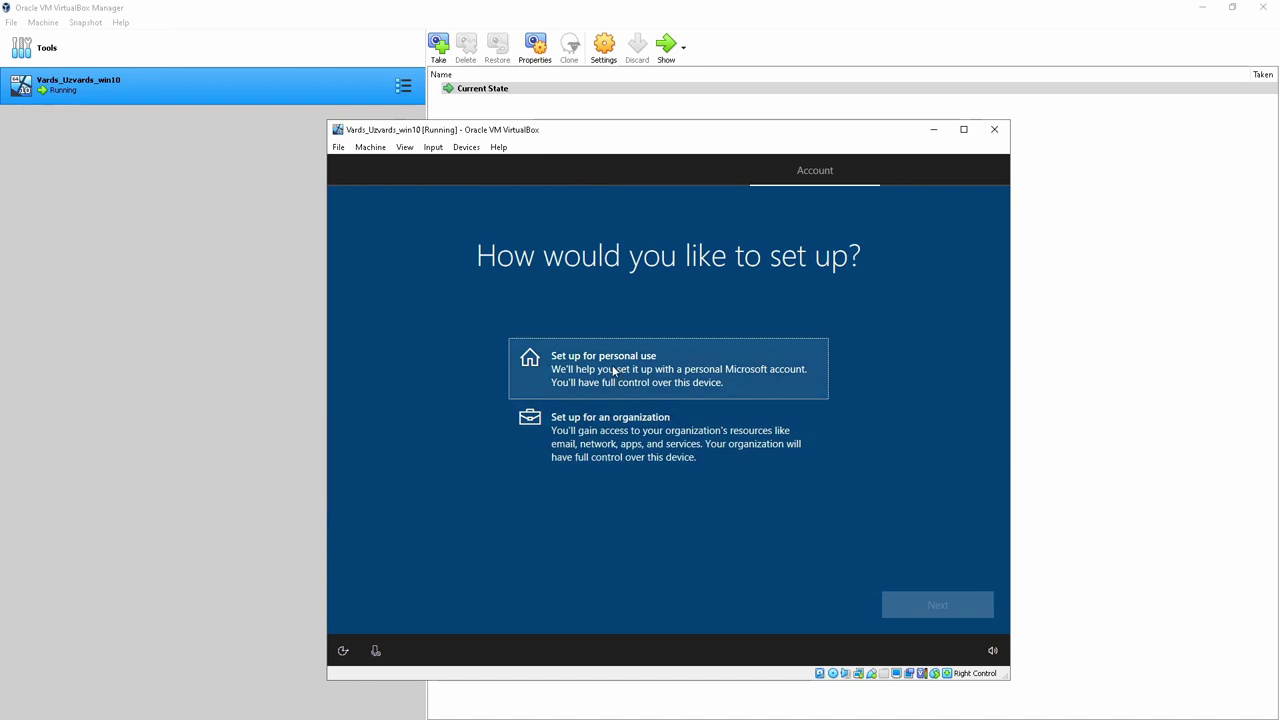
# Choose Set up for personal use and switch to an offline account
pyautogui.click(645, 370)
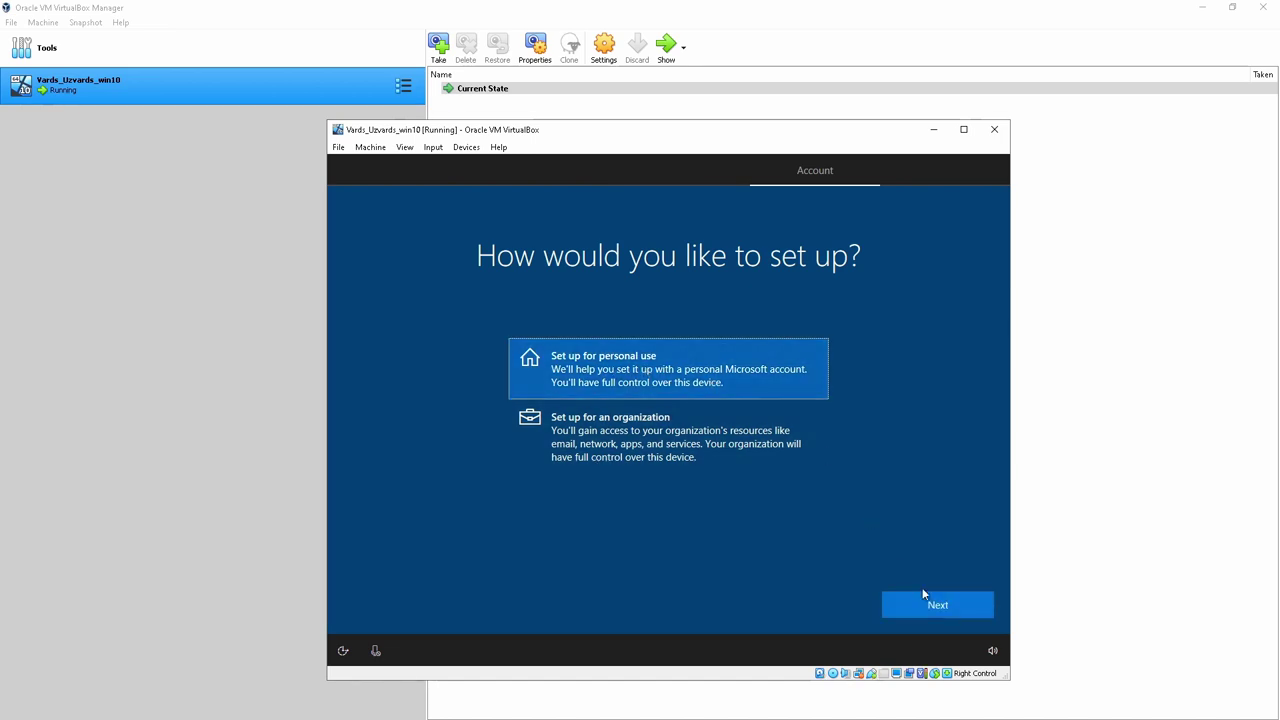
pyautogui.click(936, 608)
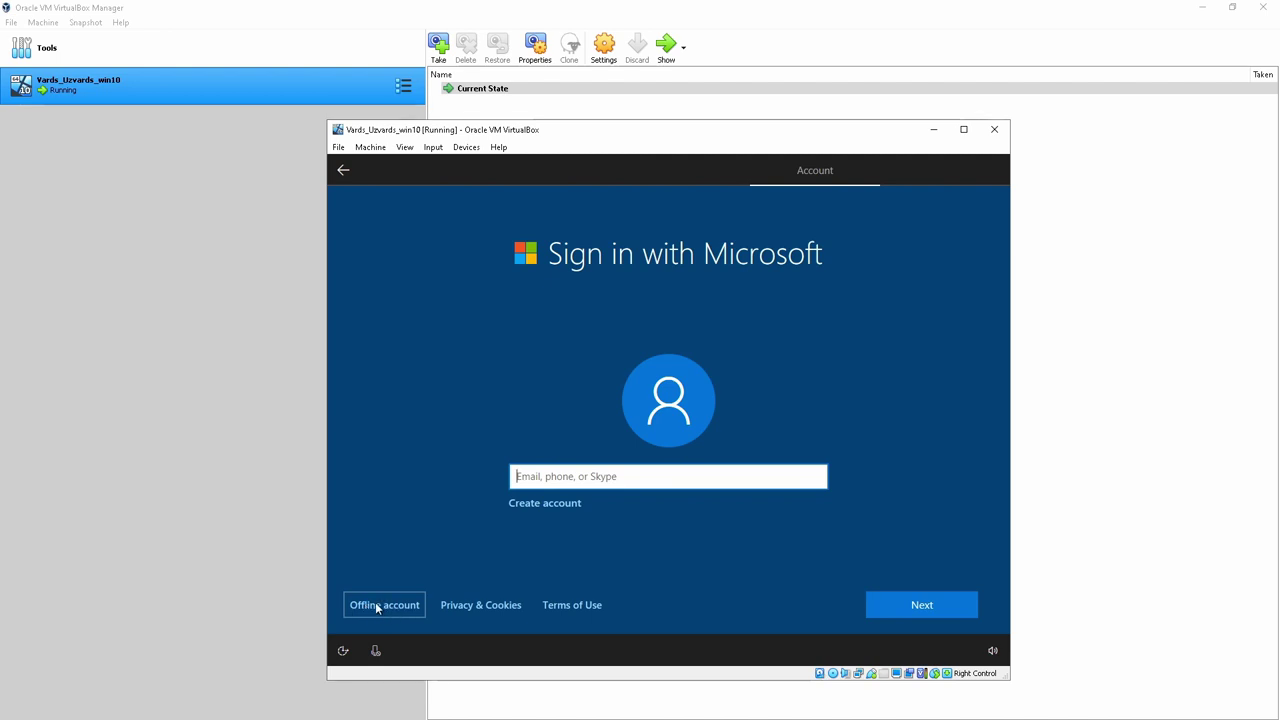
pyautogui.click(386, 607)
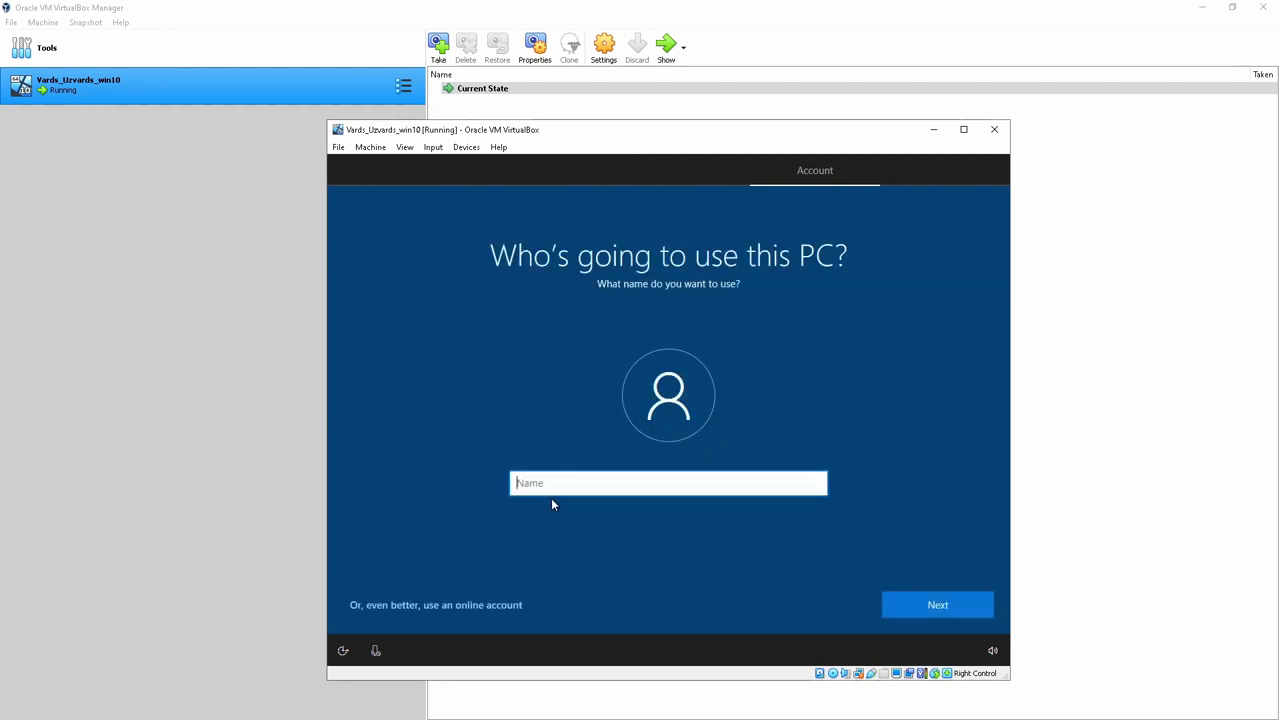
# Look up the login details in the VM's Settings > General > Description, then cancel
pyautogui.click(370, 147)
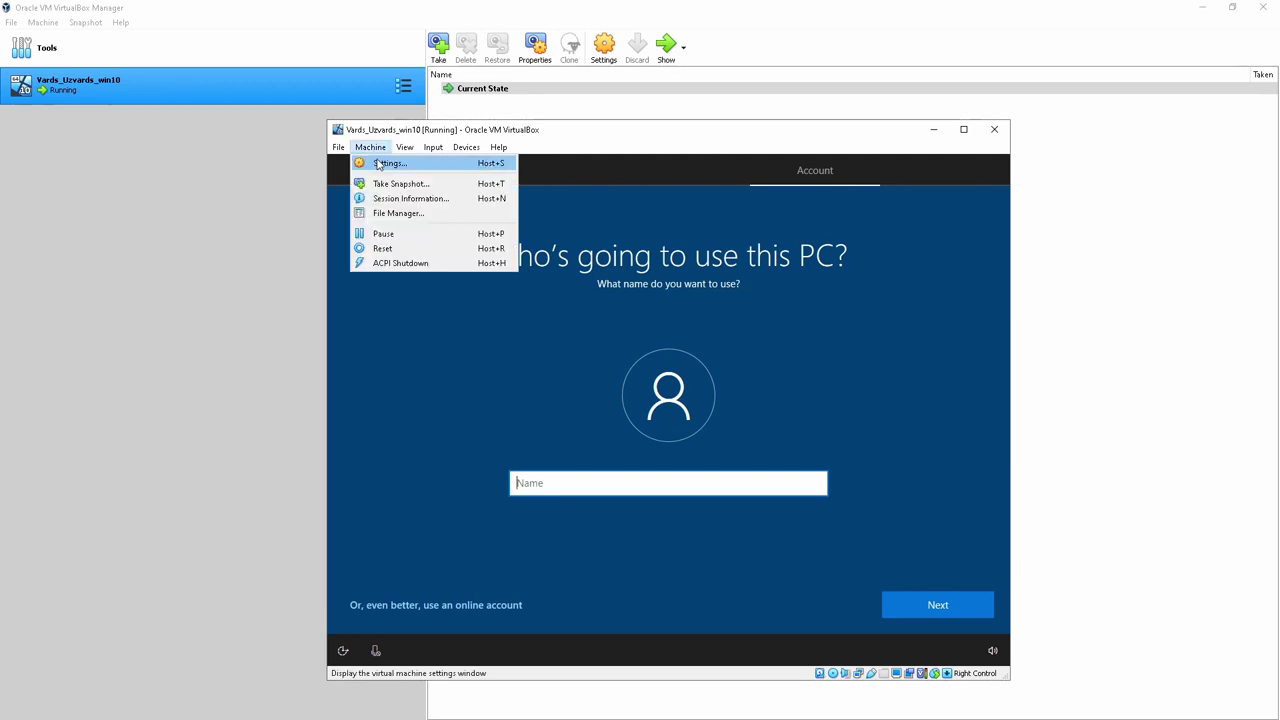
pyautogui.click(386, 163)
pyautogui.click(648, 285)
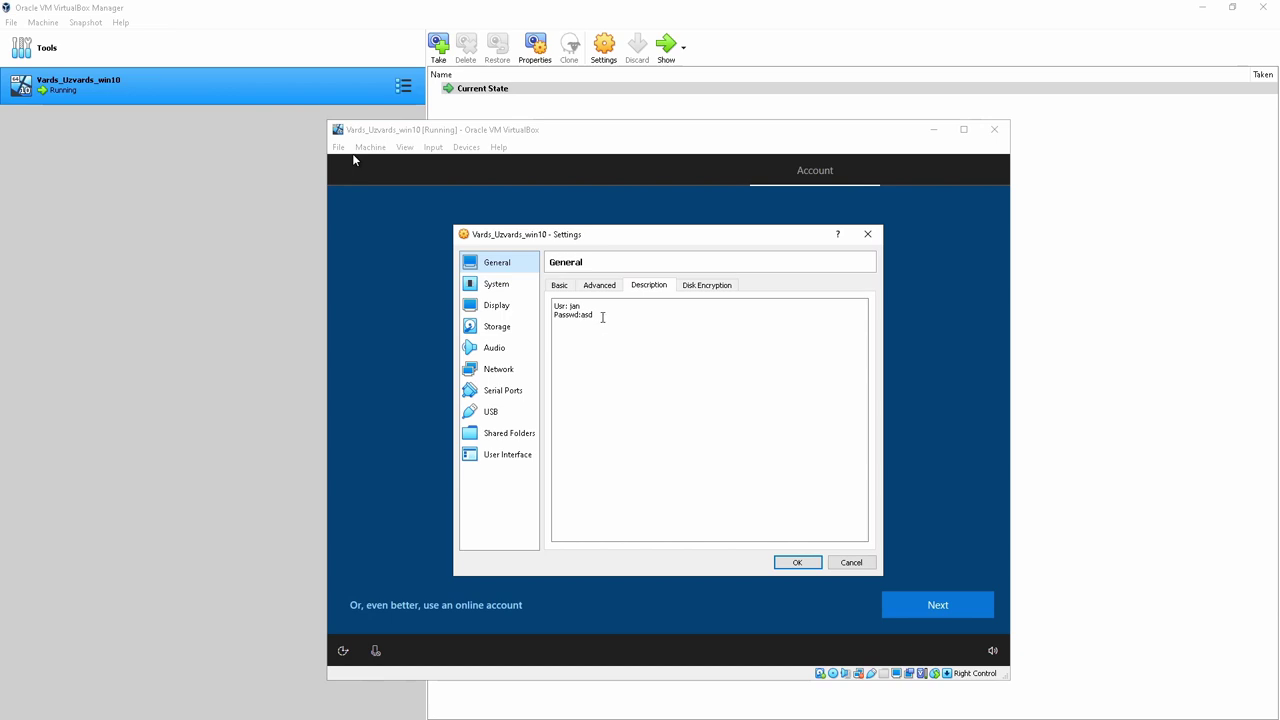
pyautogui.click(835, 562)
# Enter the user name and the account password, confirm the password, and answer the security questions
pyautogui.click(562, 484)
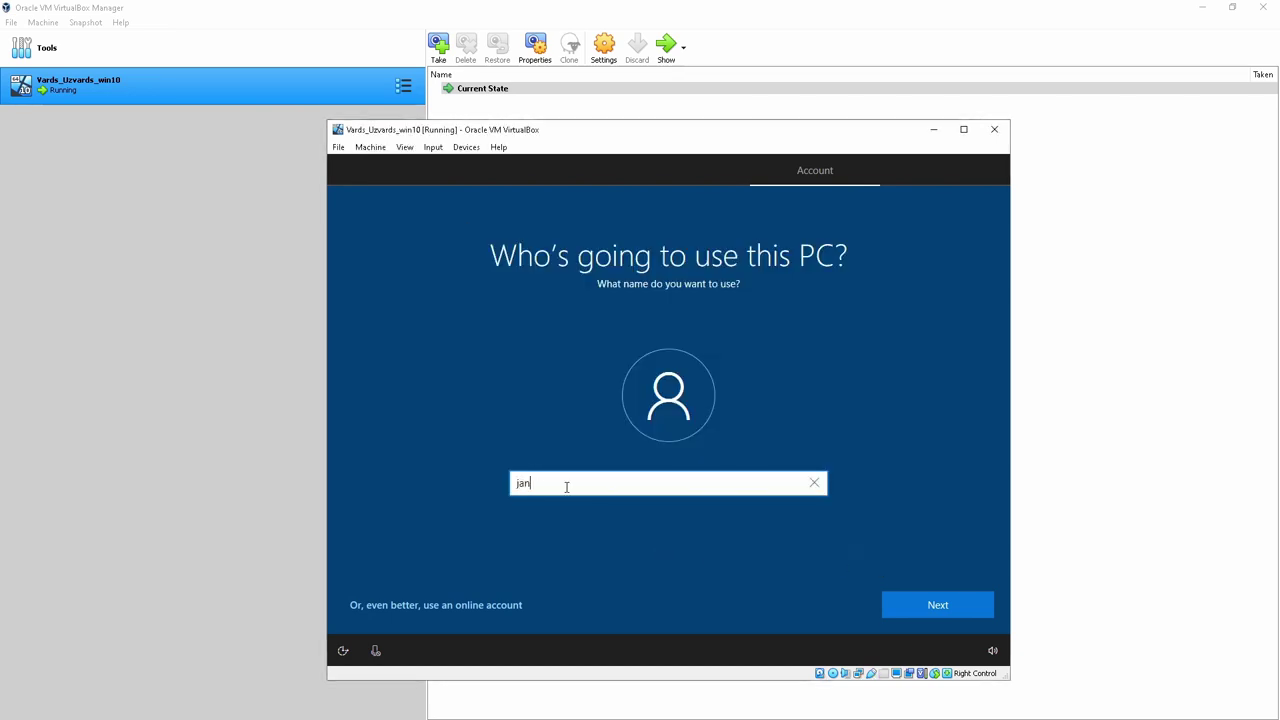
pyautogui.click(936, 605)
pyautogui.write('123')
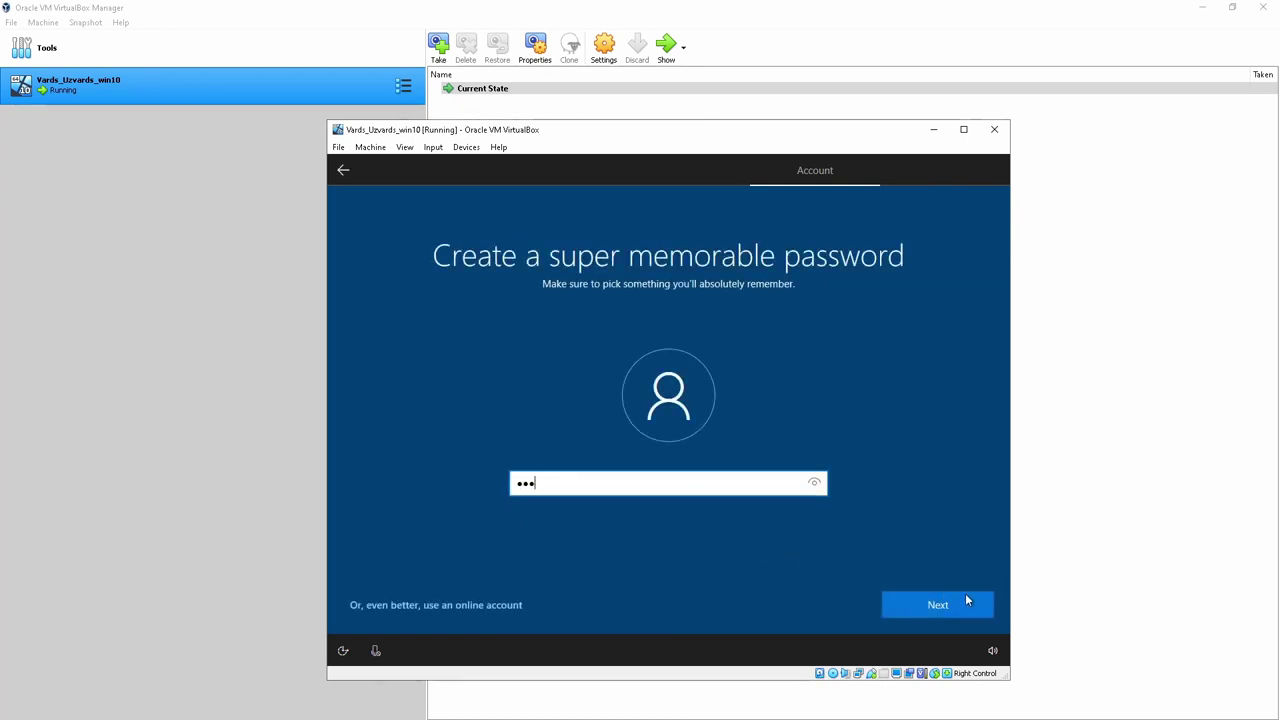
pyautogui.click(815, 486)
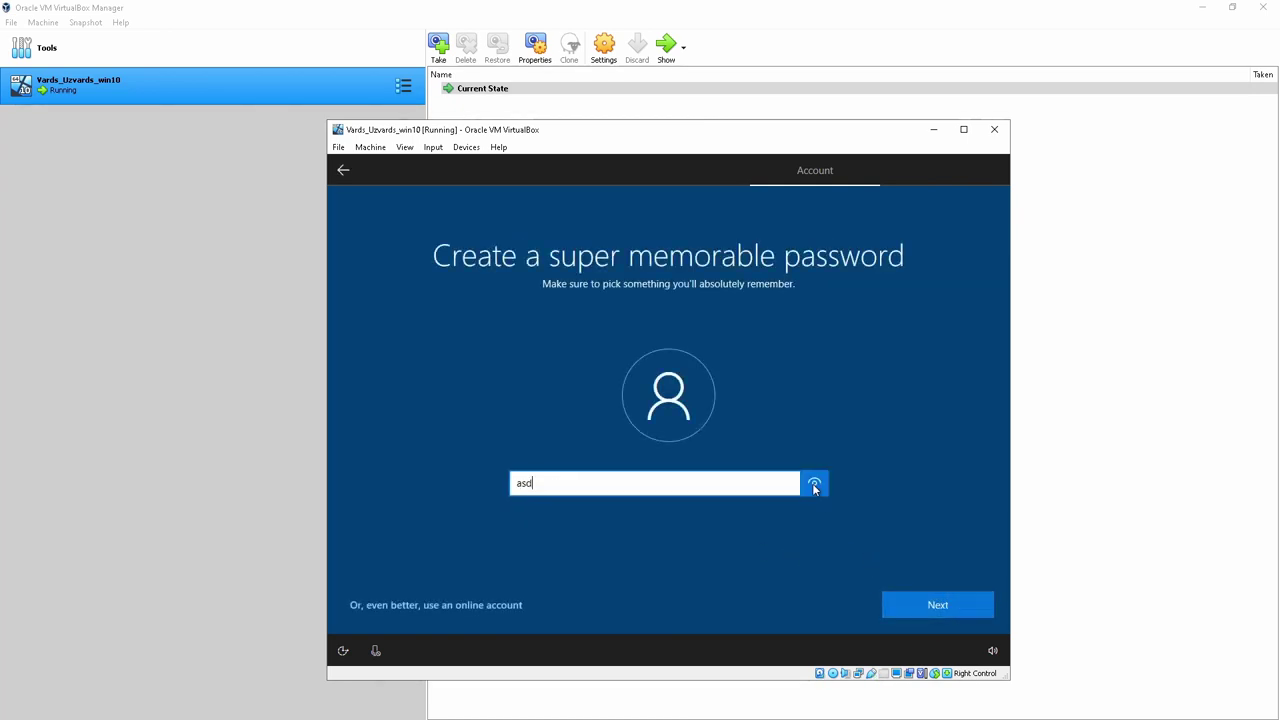
pyautogui.click(930, 604)
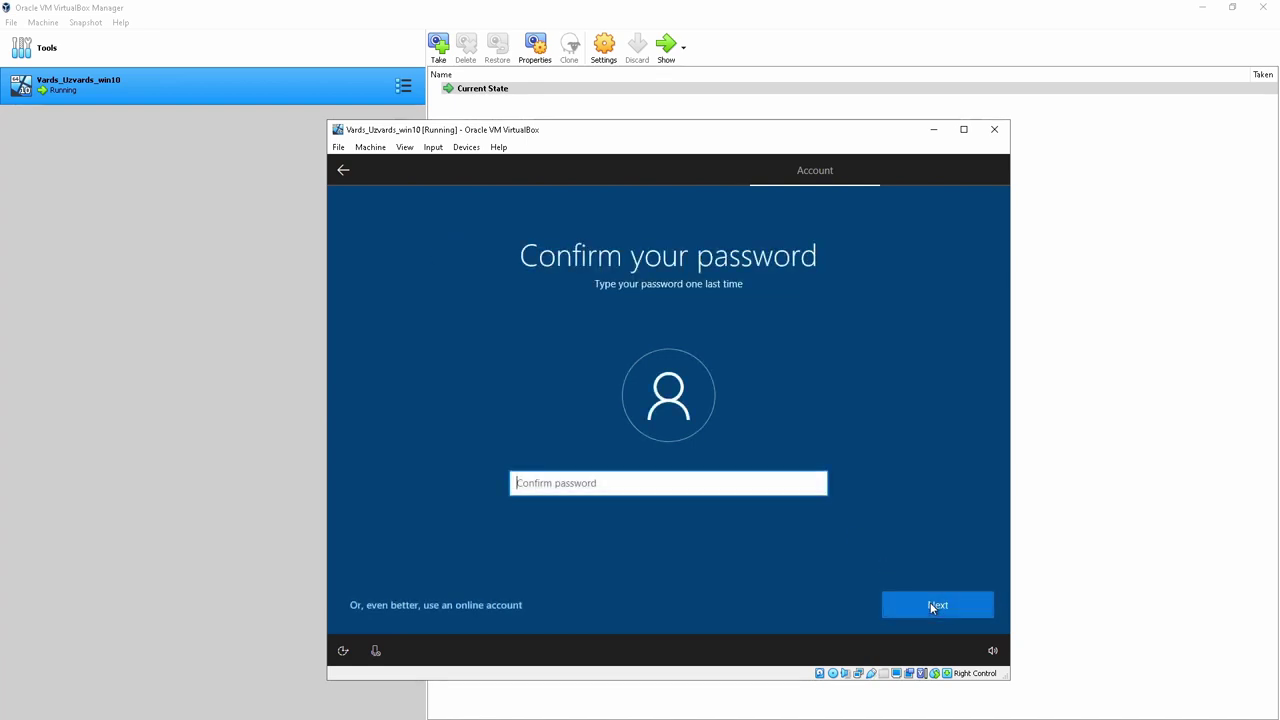
pyautogui.write('asd')
pyautogui.click(920, 603)
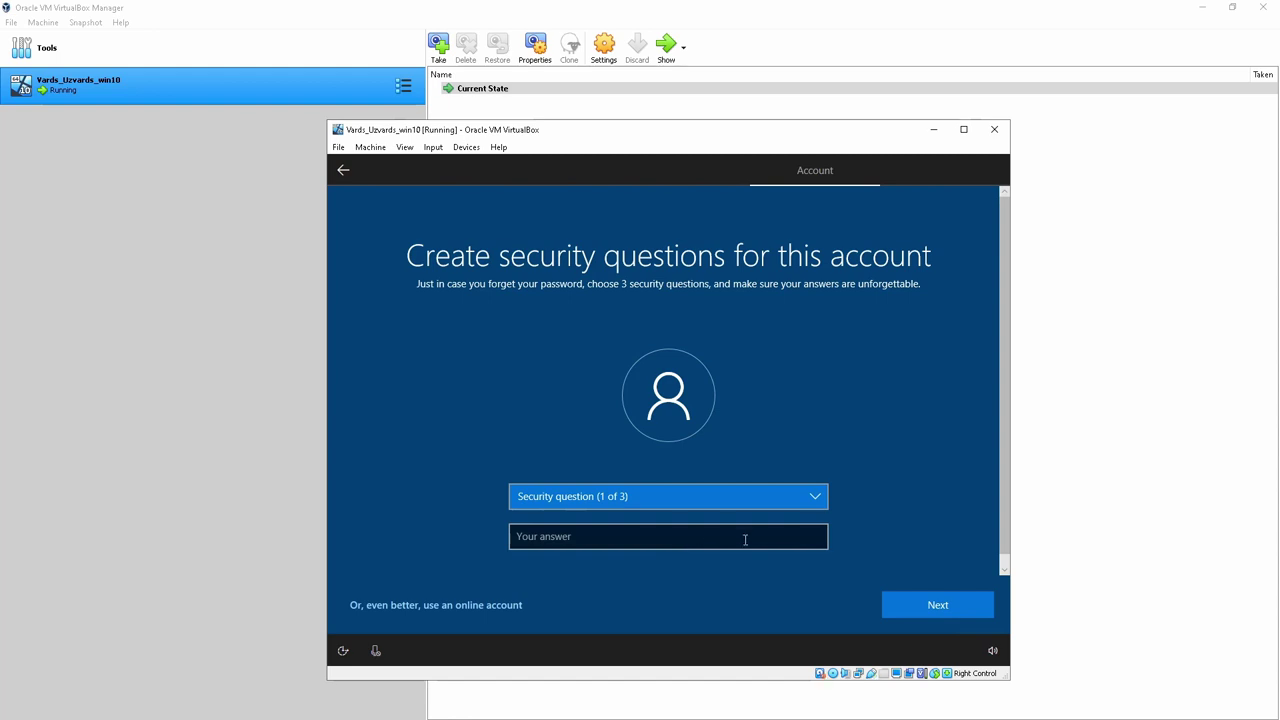
pyautogui.click(745, 540)
pyautogui.write('qwe')
pyautogui.click(940, 606)
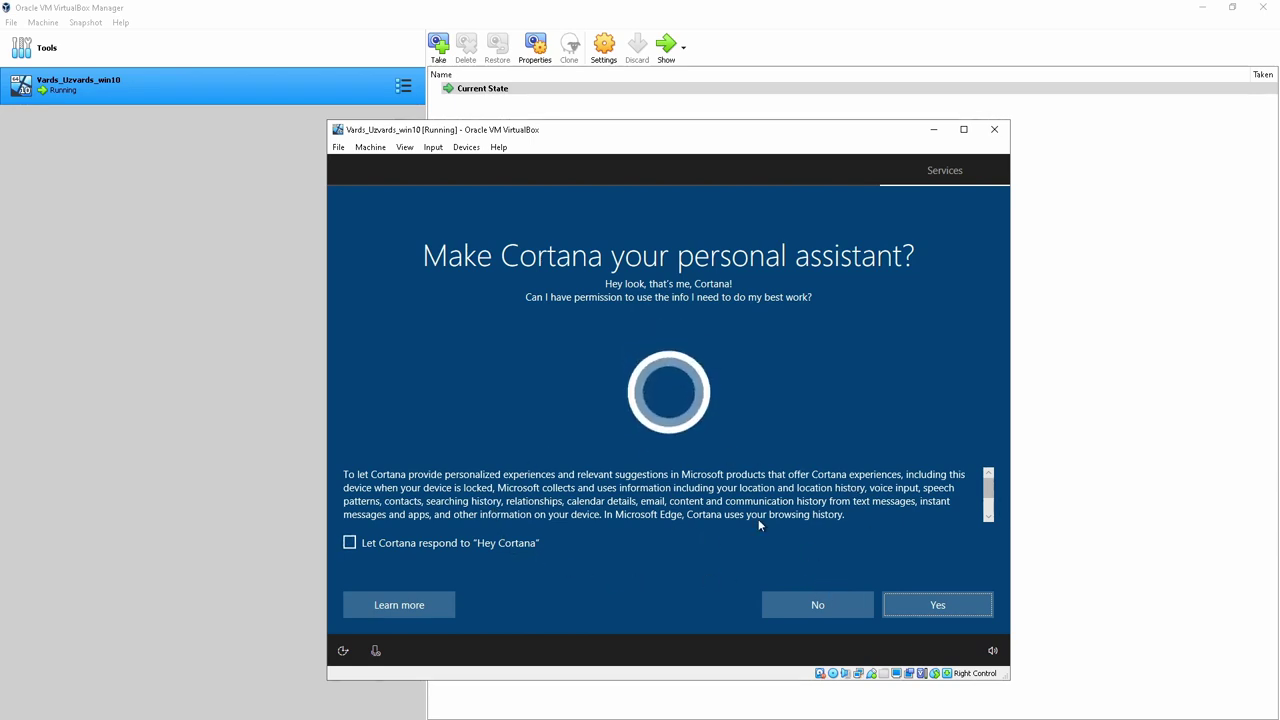
# Decline Cortana and turn off speech recognition, Find my device and inking & typing
pyautogui.click(826, 609)
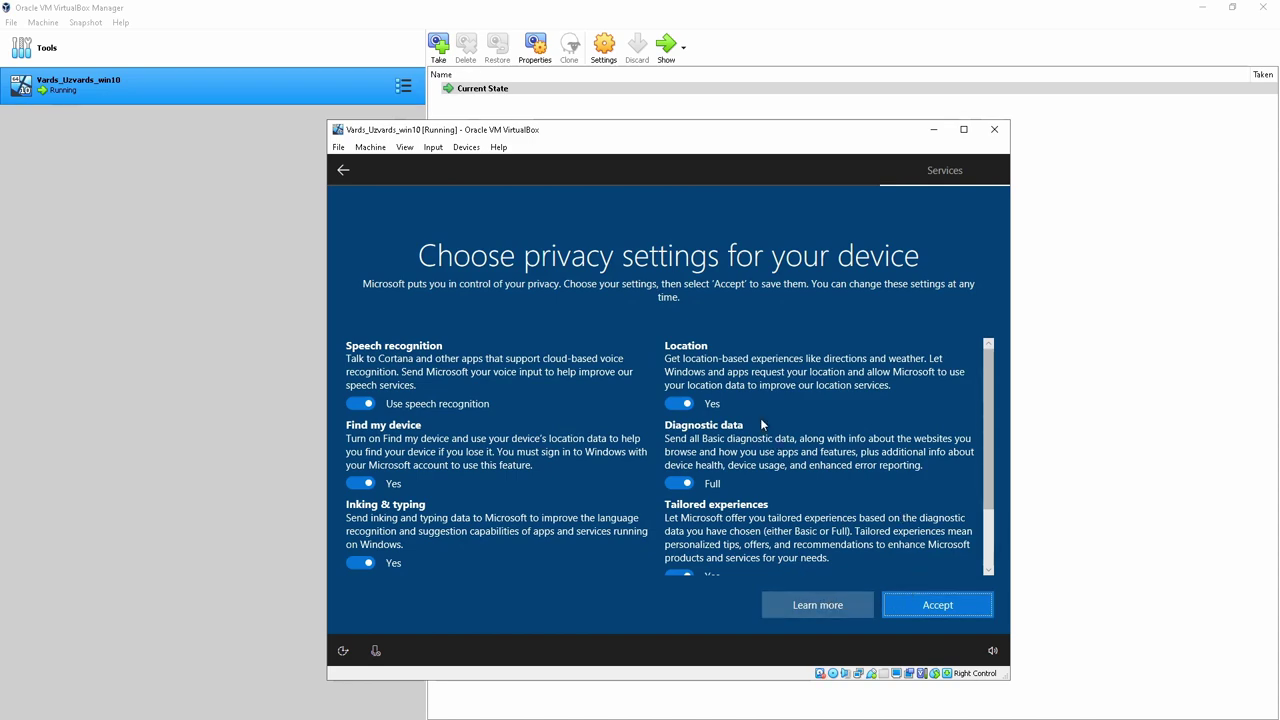
pyautogui.scroll(-2, 650, 407)
pyautogui.scroll(2, 636, 474)
pyautogui.click(360, 404)
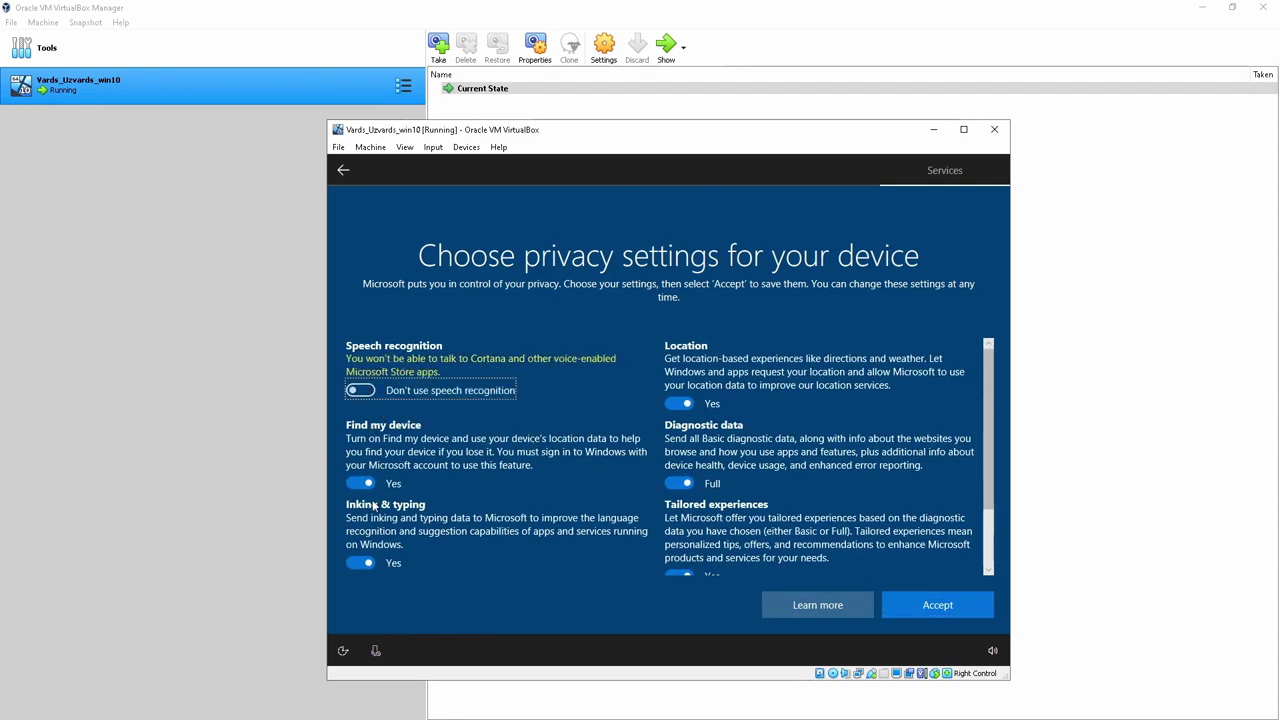
pyautogui.click(360, 483)
pyautogui.scroll(-1, 365, 485)
pyautogui.click(360, 468)
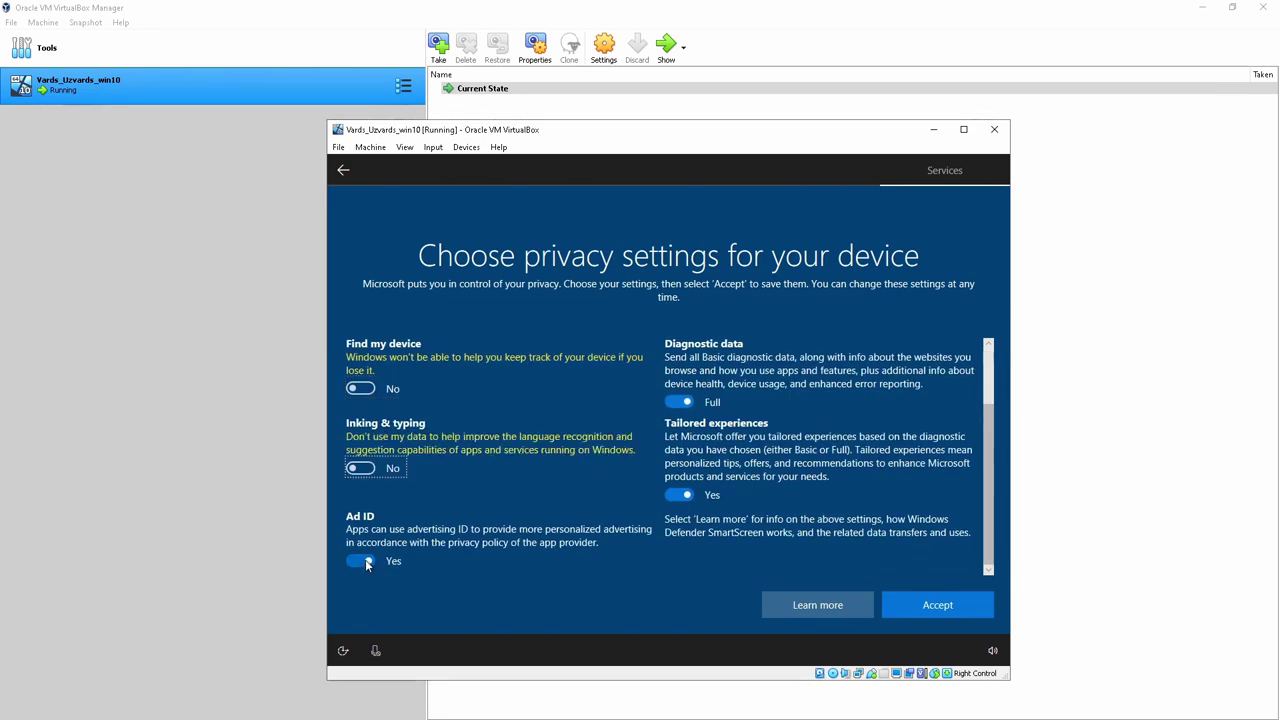
# Turn off advertising ID, tailored experiences and location, set diagnostic data to Basic, then Accept
pyautogui.click(362, 562)
pyautogui.click(679, 495)
pyautogui.click(681, 426)
pyautogui.click(679, 348)
pyautogui.scroll(1, 634, 418)
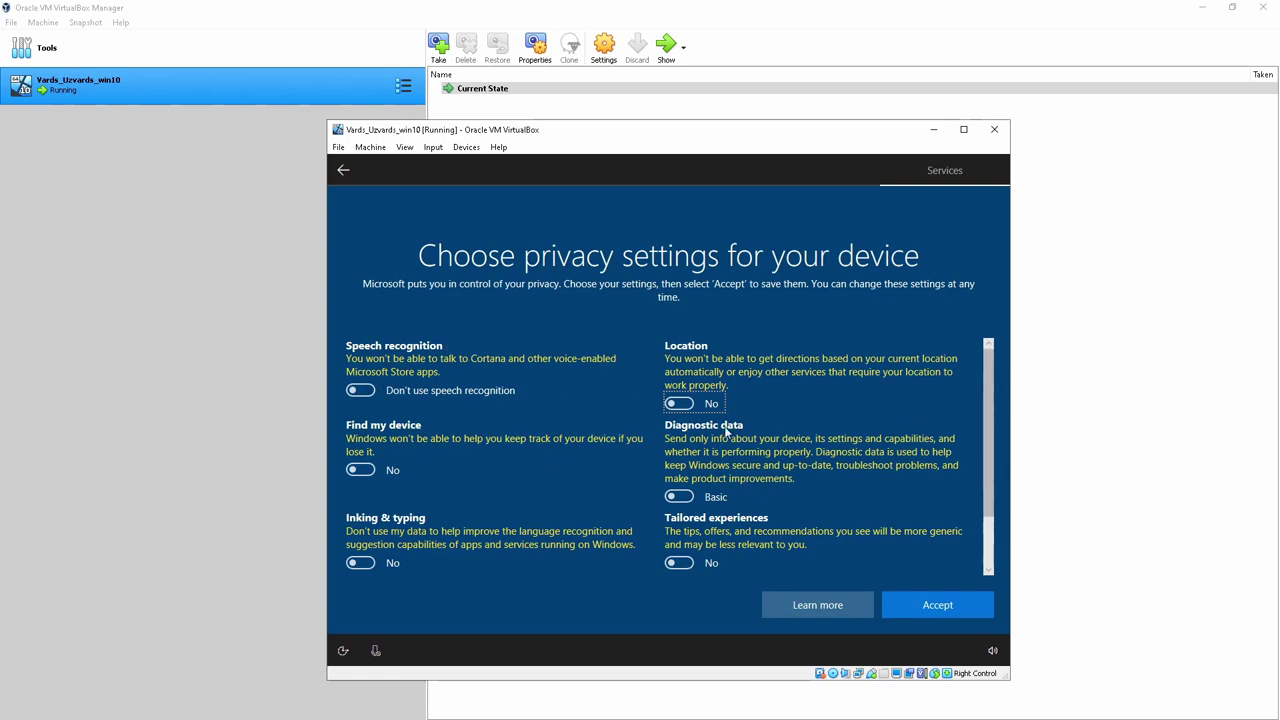
pyautogui.scroll(-2, 743, 450)
pyautogui.click(936, 612)
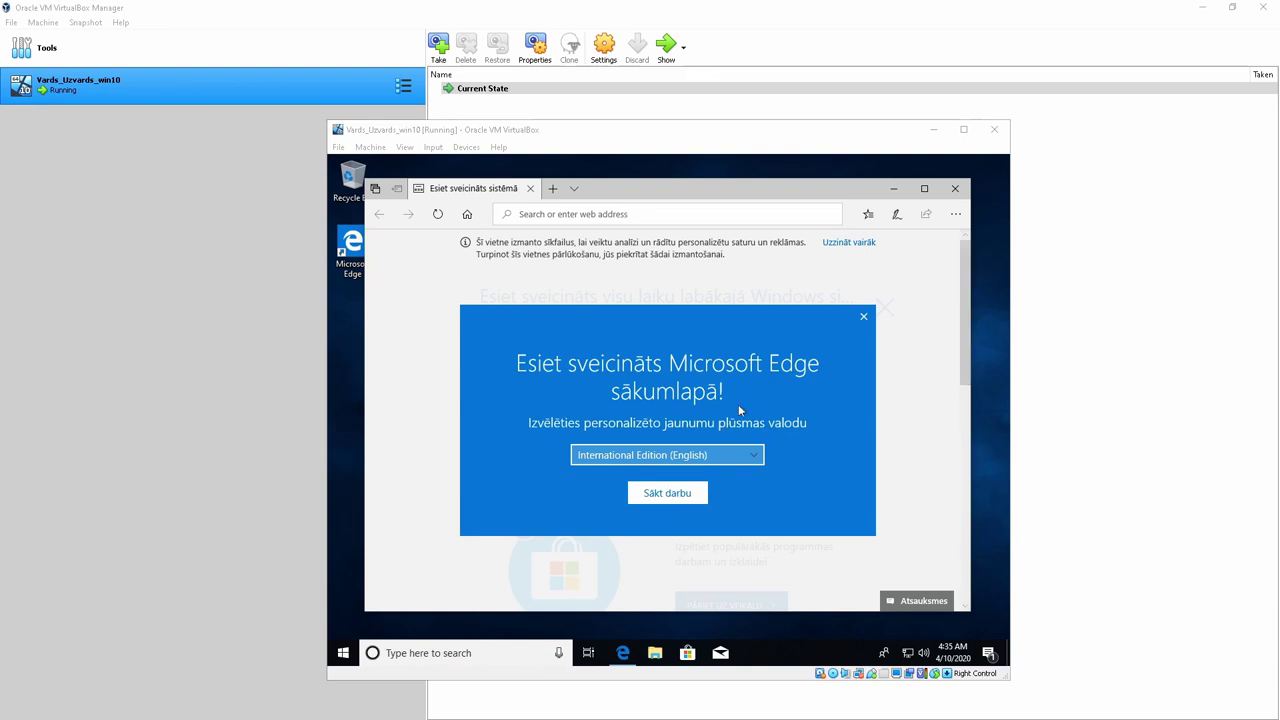
# Close the Edge welcome dialog and the Edge browser in the Windows guest
pyautogui.click(863, 320)
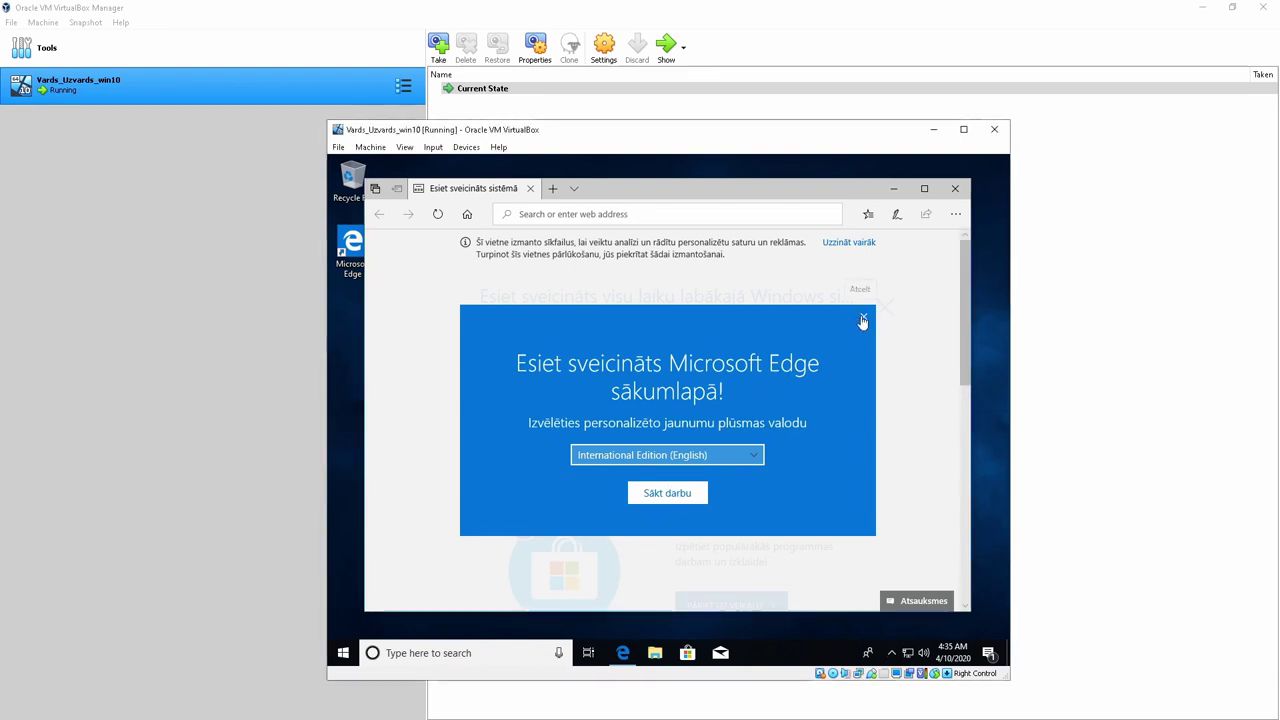
pyautogui.click(863, 320)
pyautogui.click(955, 188)
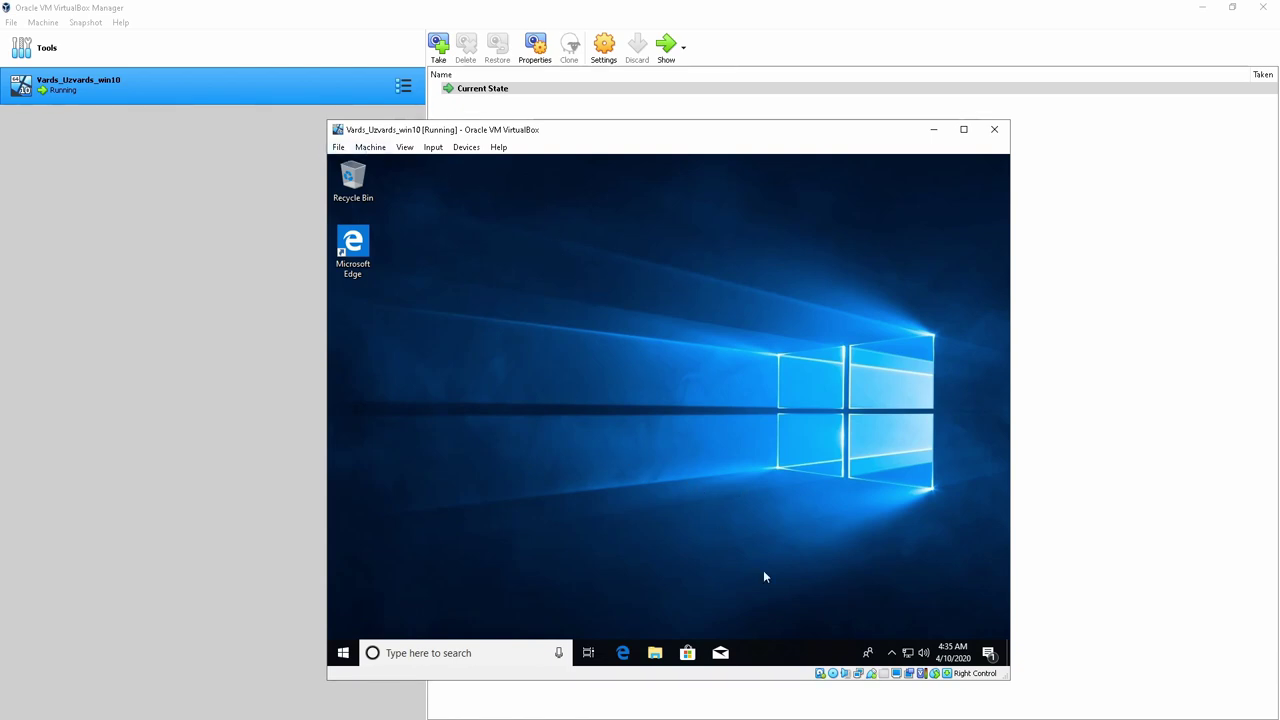
pyautogui.click(375, 148)
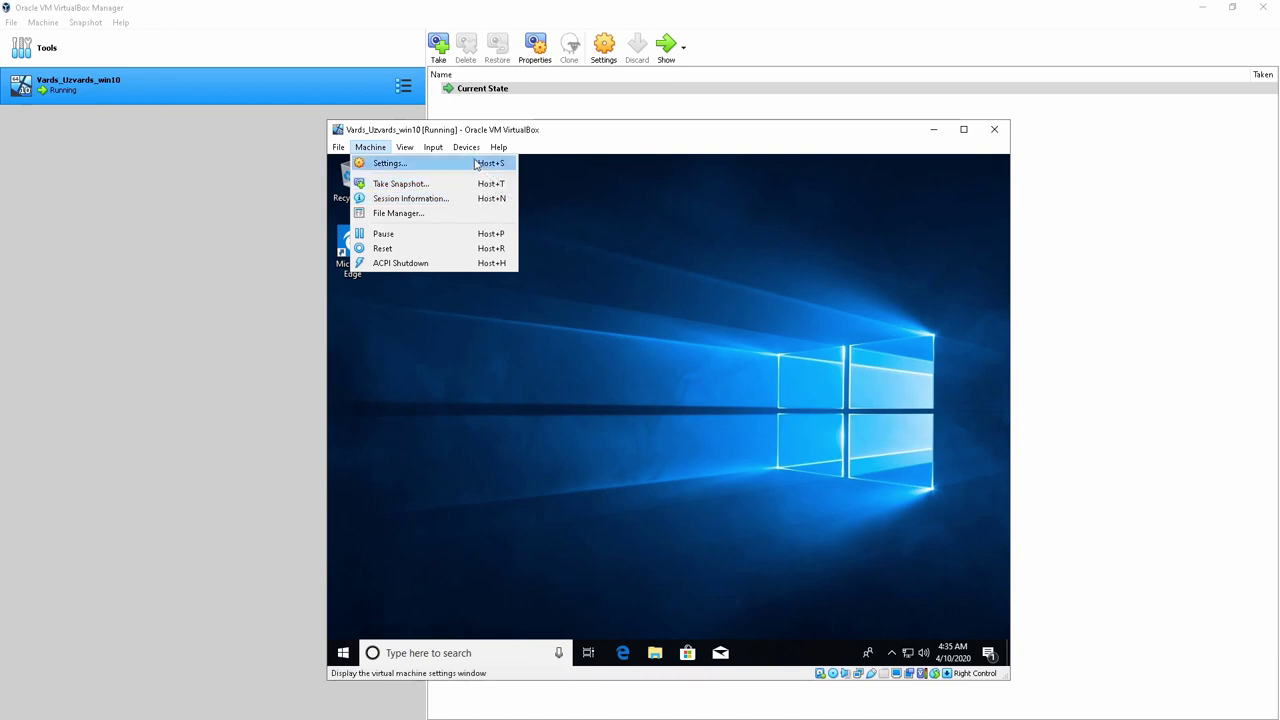
# Eject the Windows disc and insert the Guest Additions CD image into the guest
pyautogui.moveTo(463, 150)
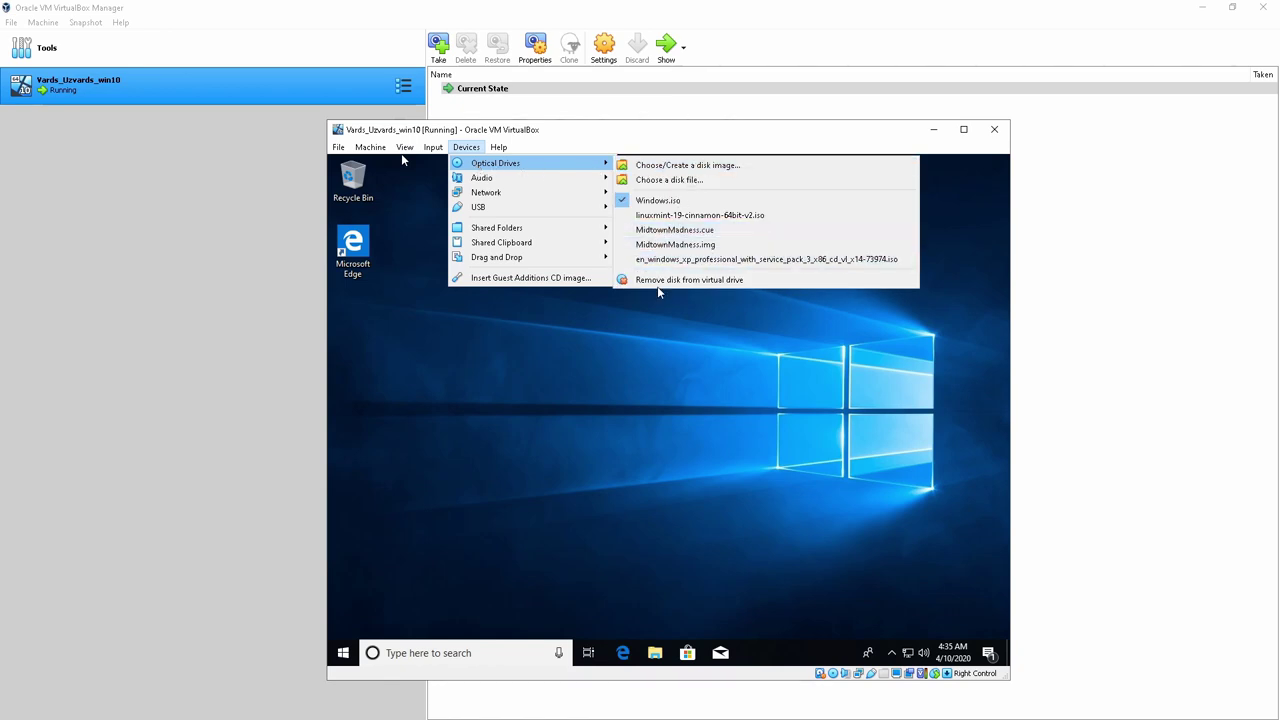
pyautogui.click(660, 280)
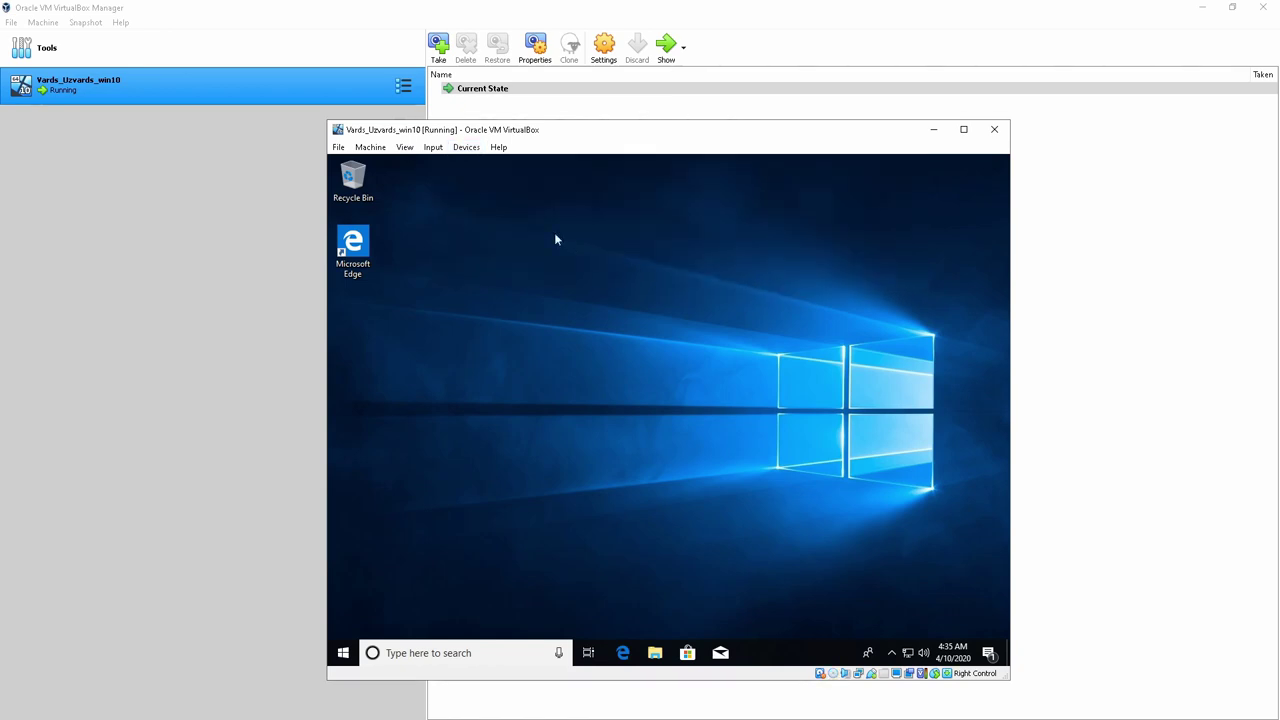
pyautogui.click(463, 150)
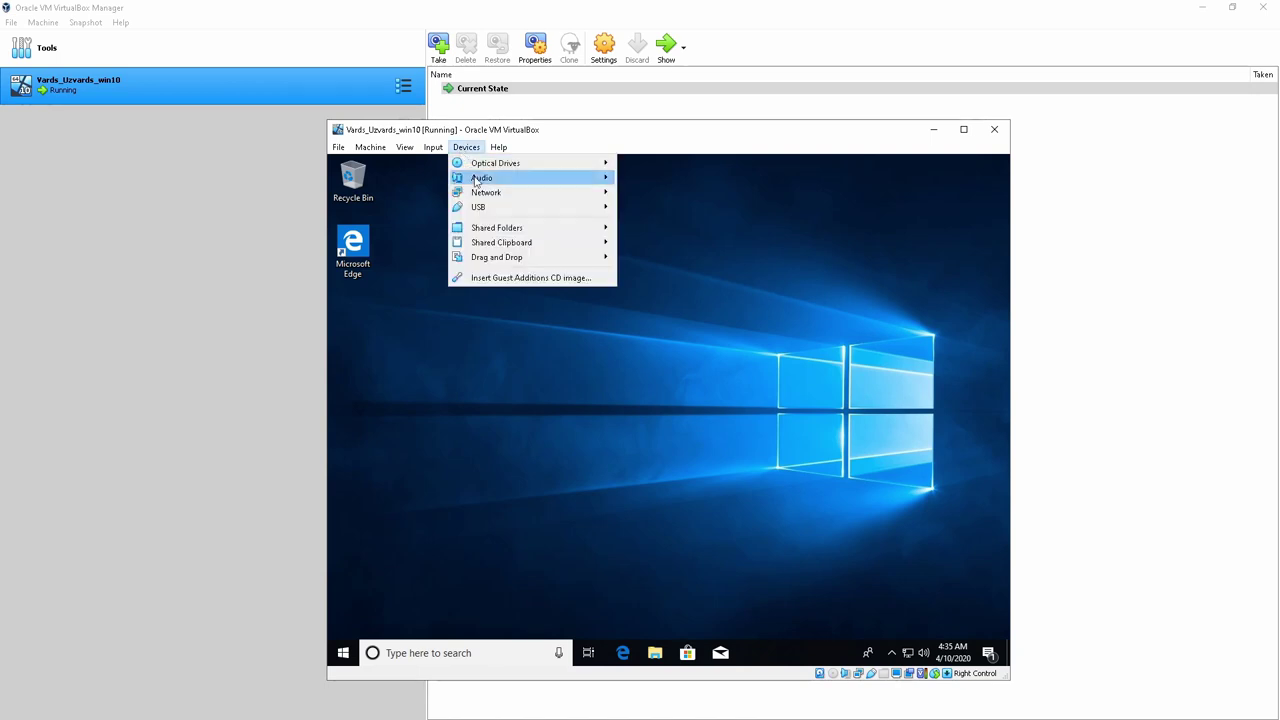
pyautogui.click(510, 278)
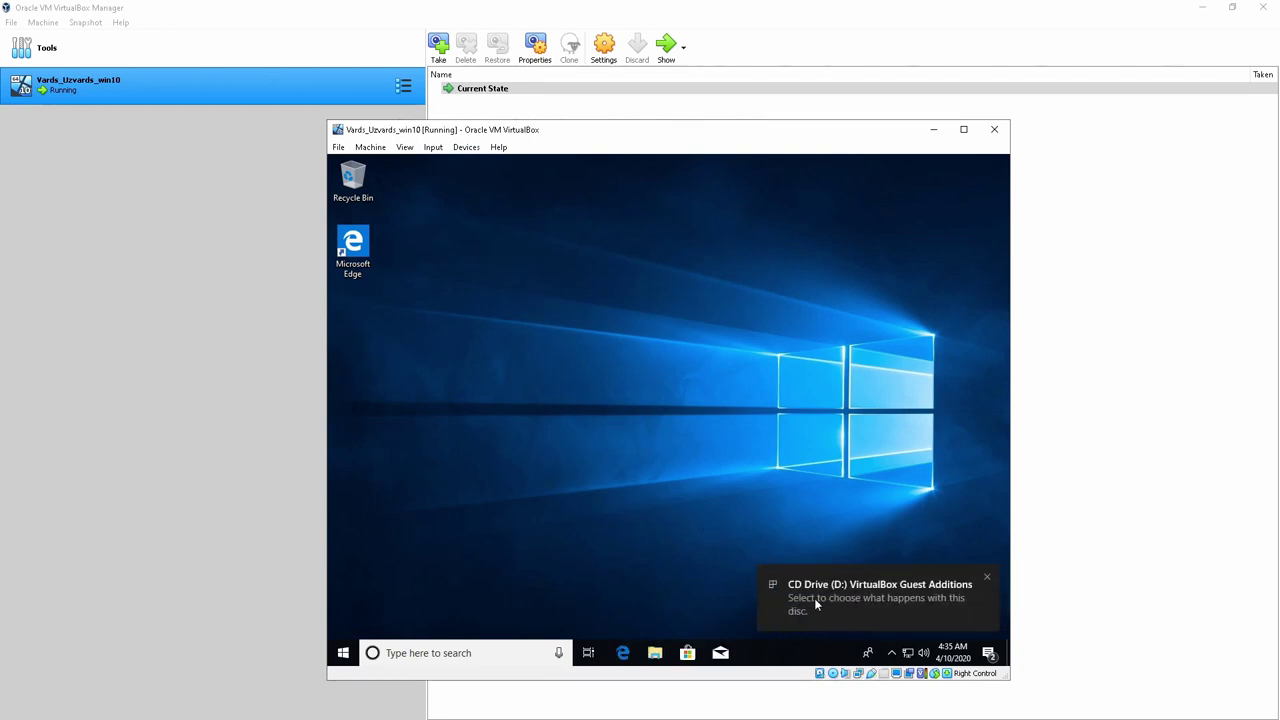
# Run VBoxWindowsAdditions.exe, install Guest Additions 6.1.4 with defaults, and reboot back to the desktop
pyautogui.click(814, 598)
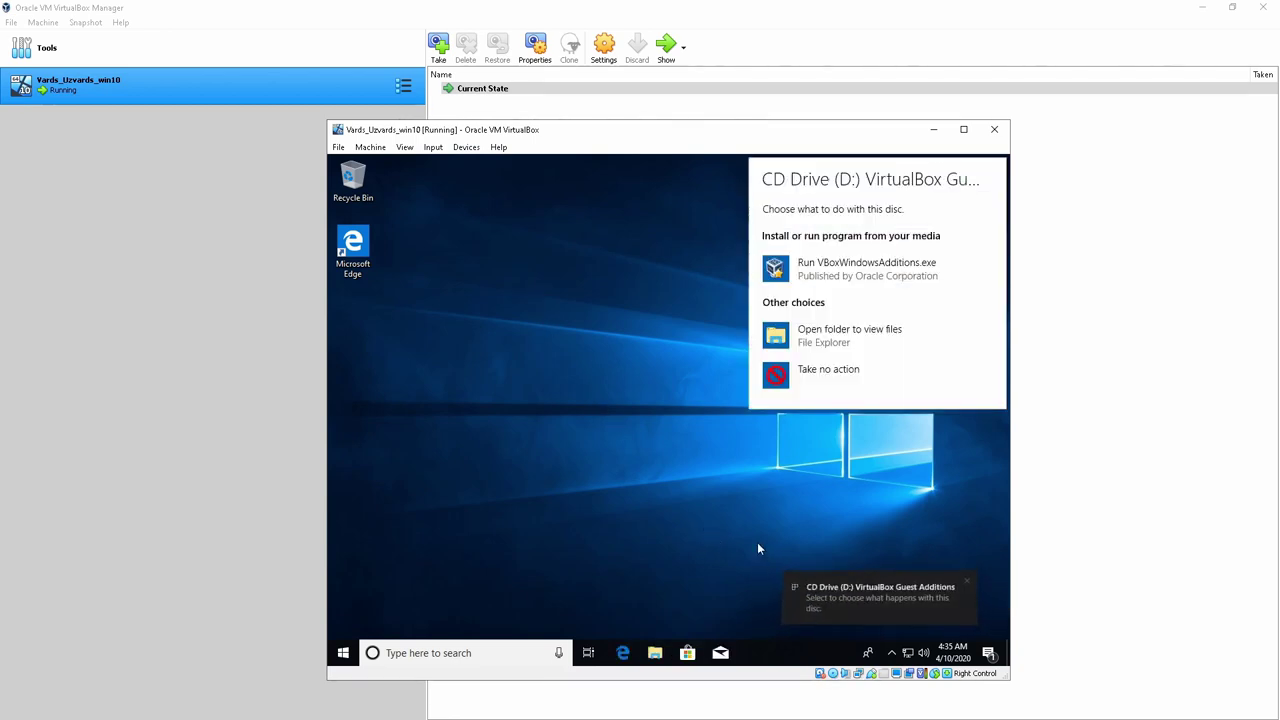
pyautogui.click(787, 273)
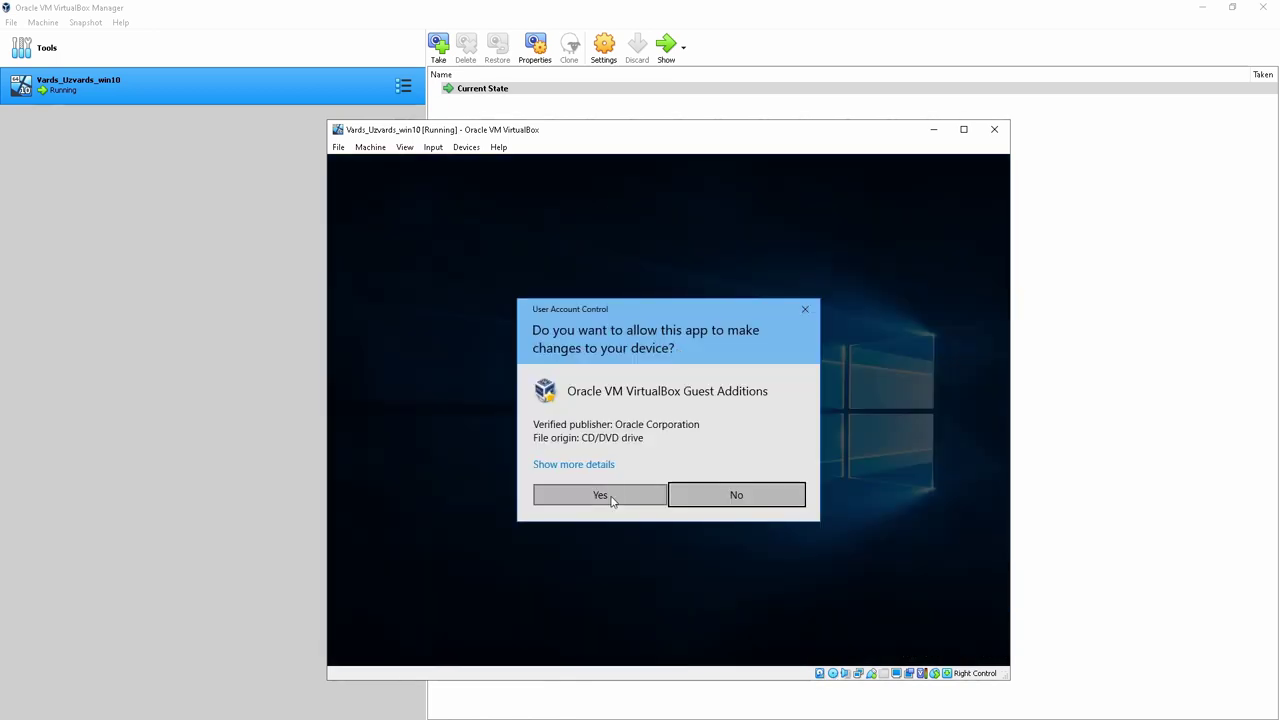
pyautogui.click(600, 495)
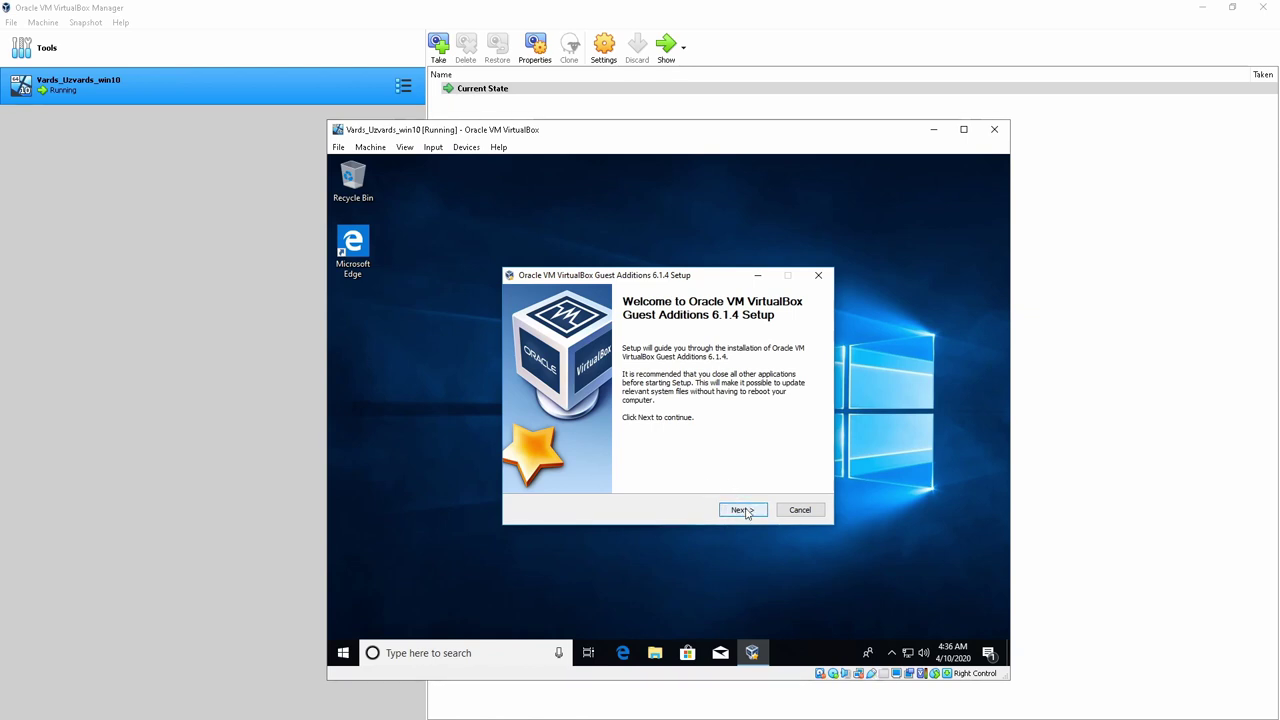
pyautogui.click(742, 510)
pyautogui.click(743, 511)
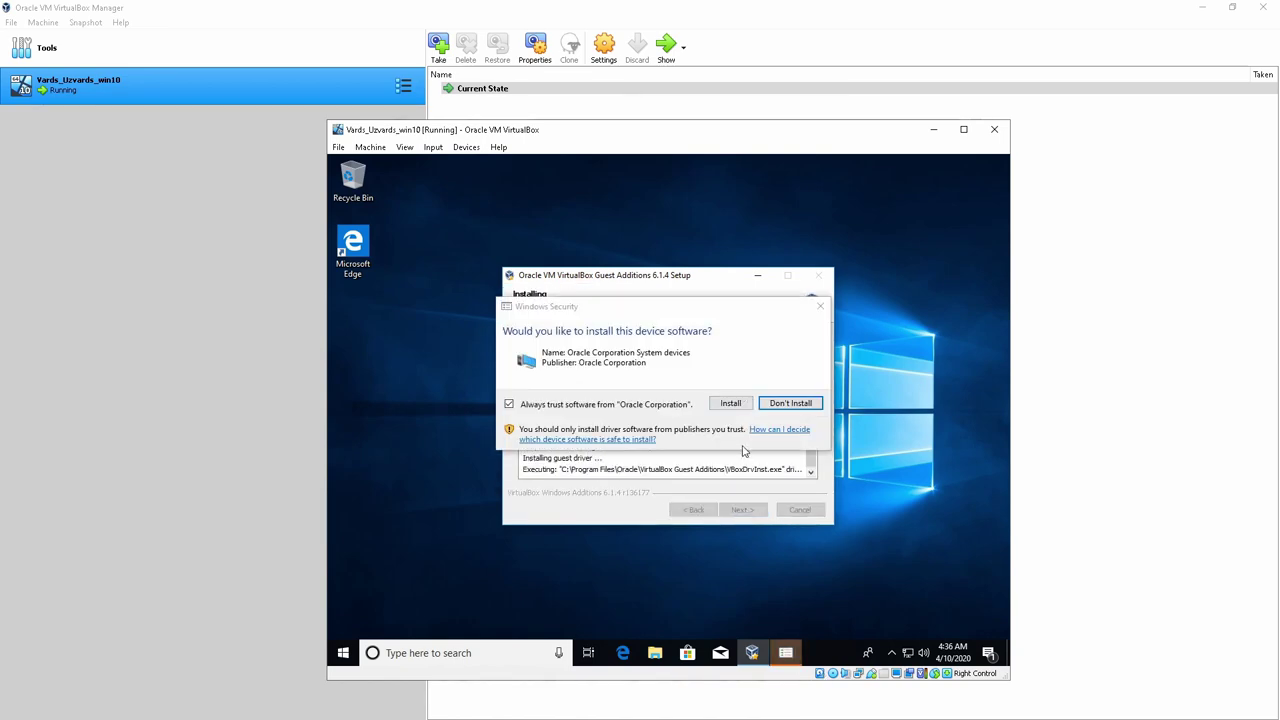
pyautogui.press('Return')
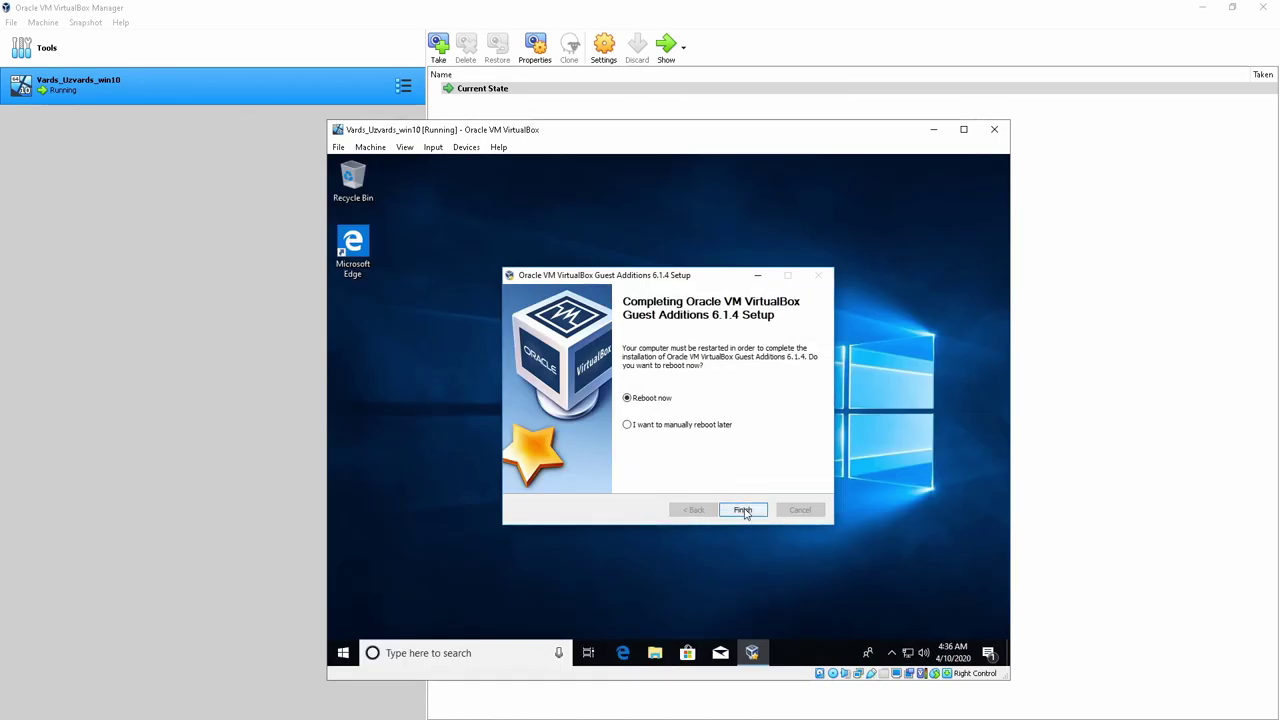
pyautogui.click(742, 509)
pyautogui.click(466, 147)
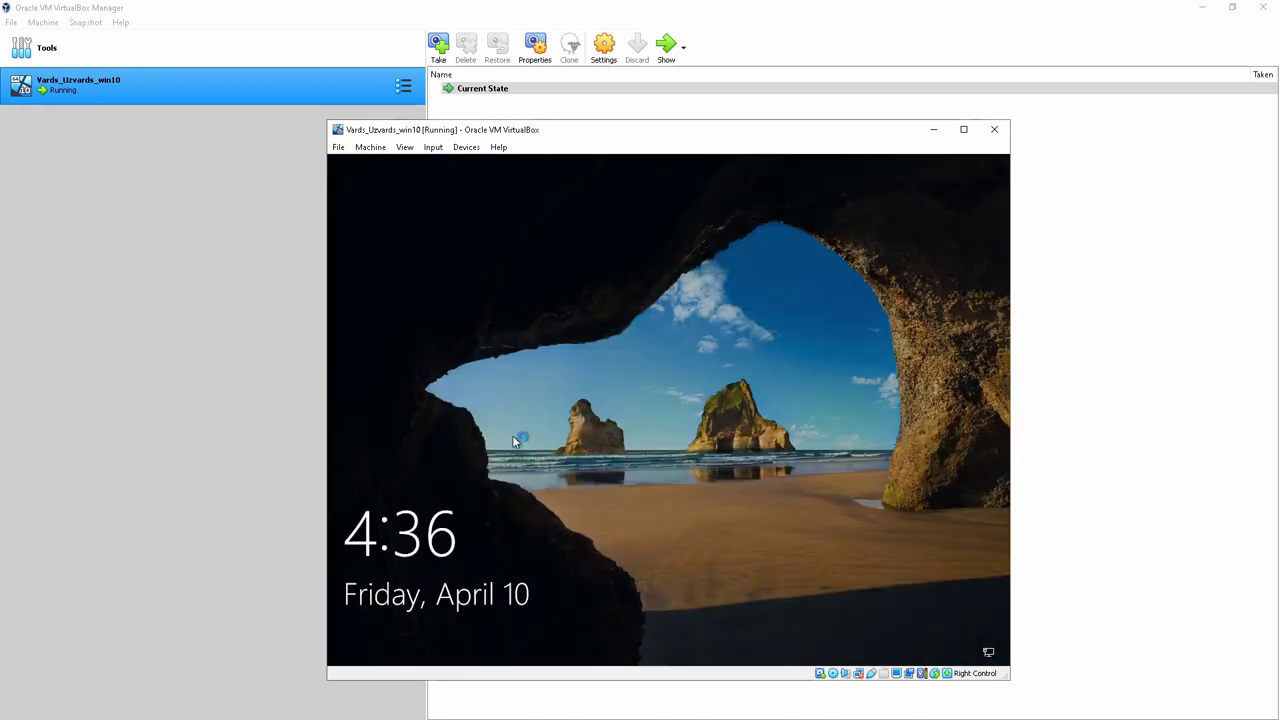
pyautogui.click(513, 438)
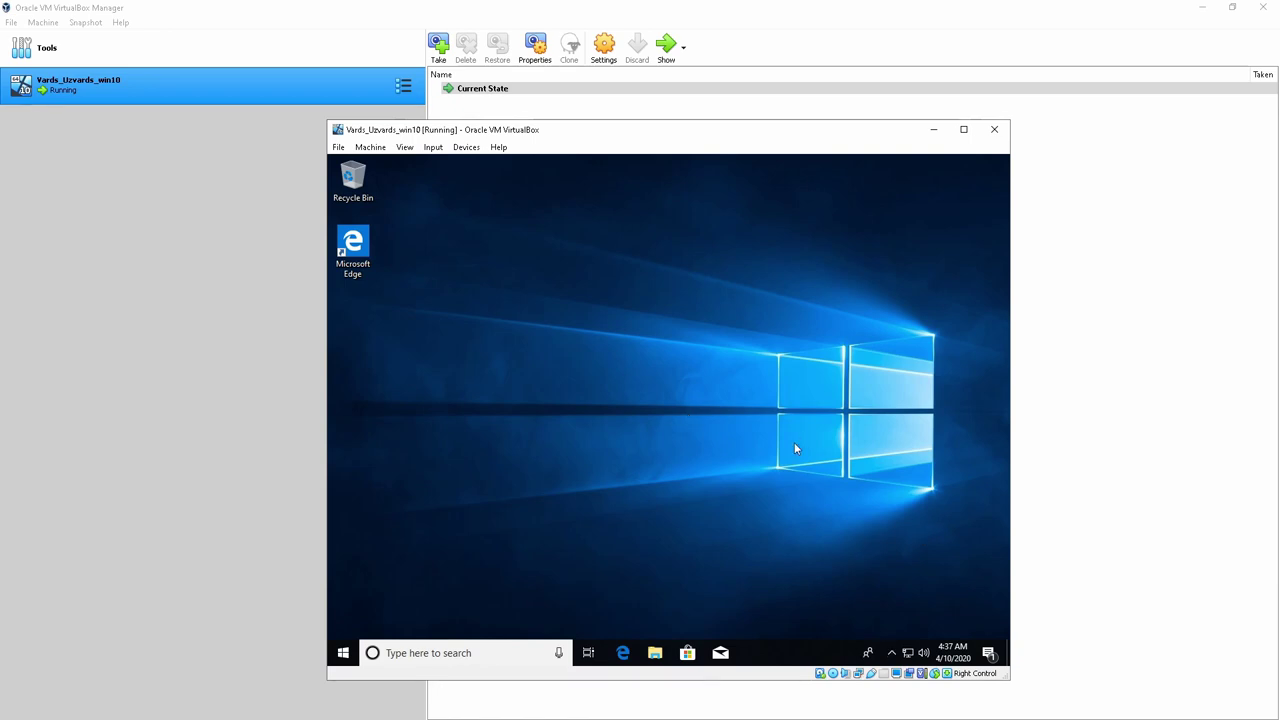
# Nudge the Windows 10 VM window, switch it to full screen, then return to windowed mode
pyautogui.moveTo(637, 139); pyautogui.dragTo(675, 124)
pyautogui.hotkey('ctrl', 'f')
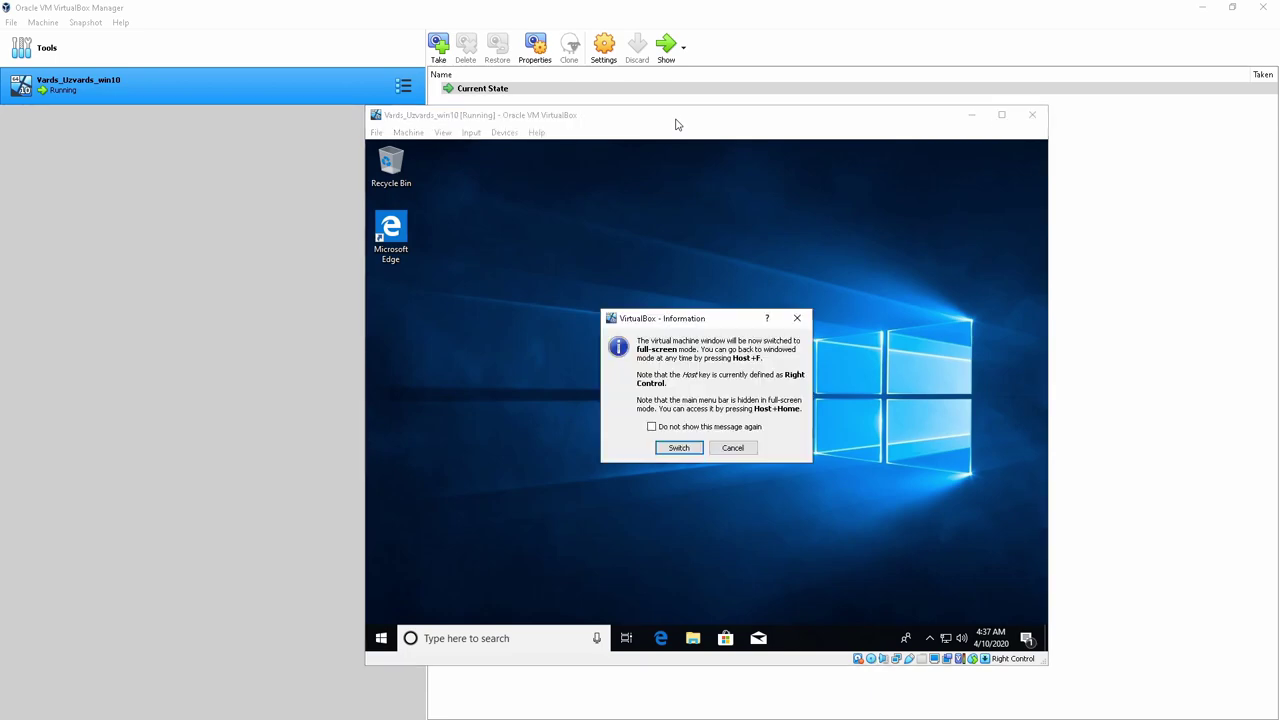
pyautogui.press('Return')
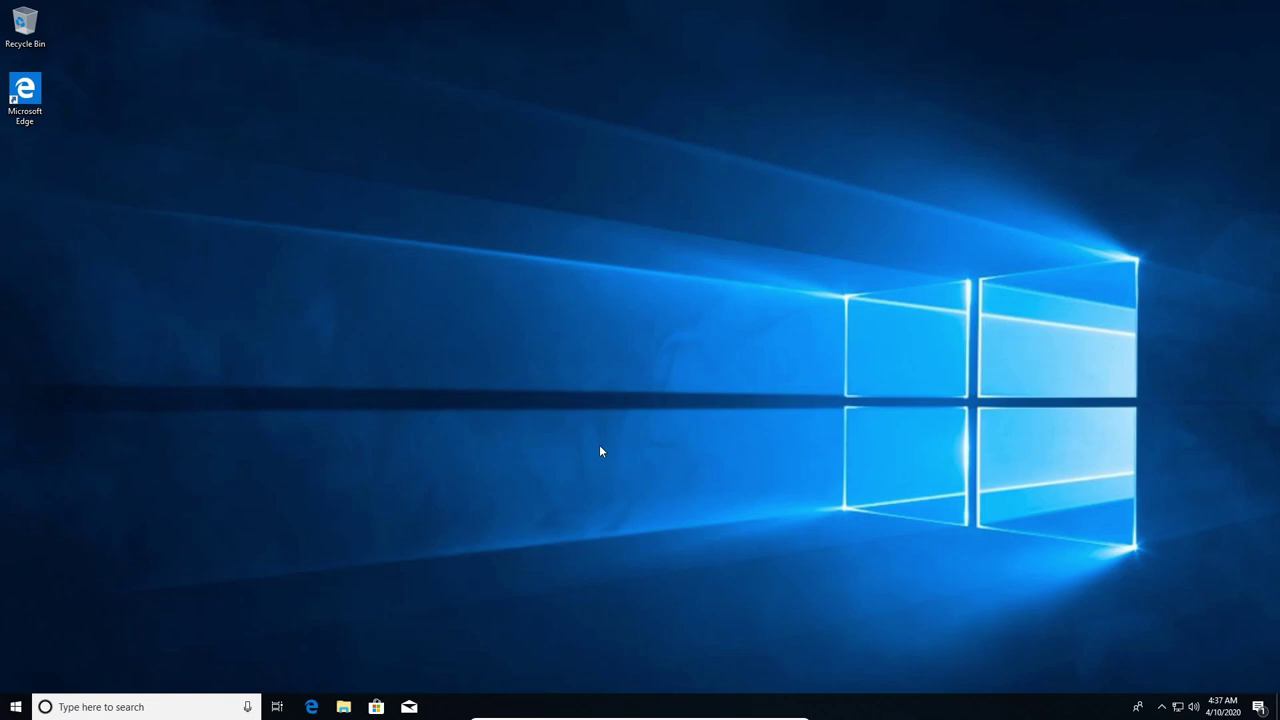
pyautogui.press('Control_R+f')
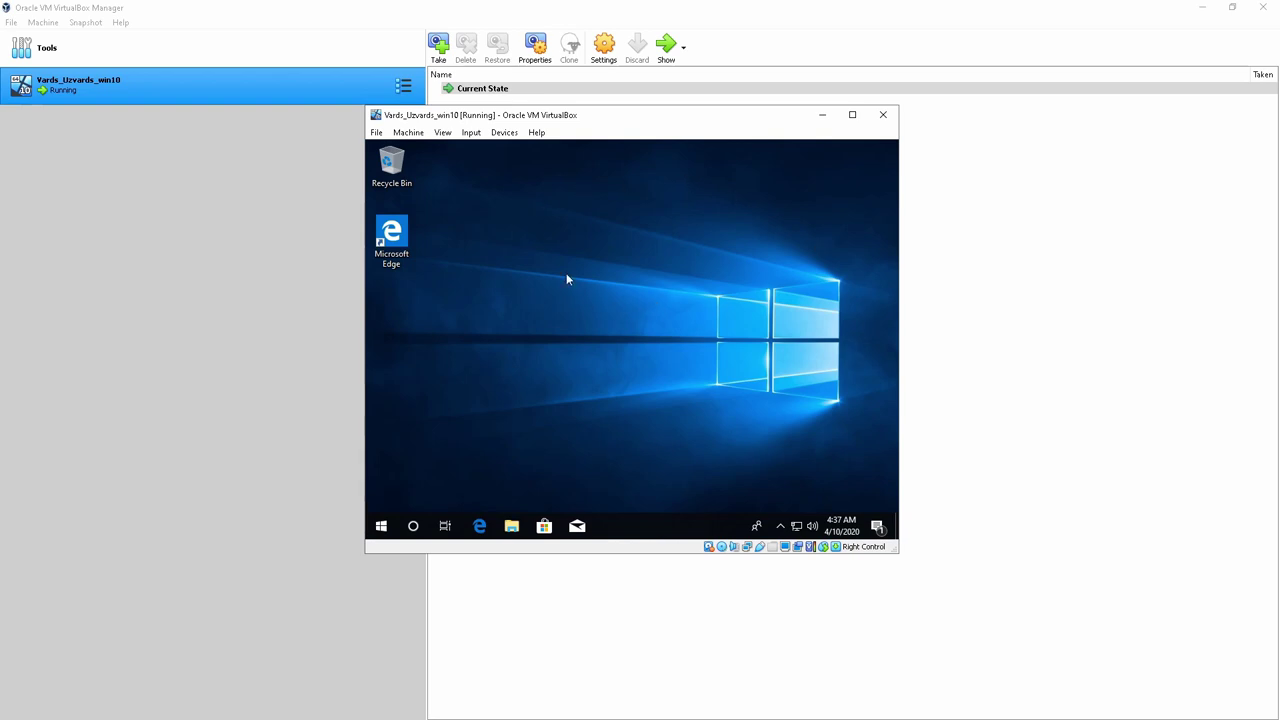
pyautogui.click(408, 132)
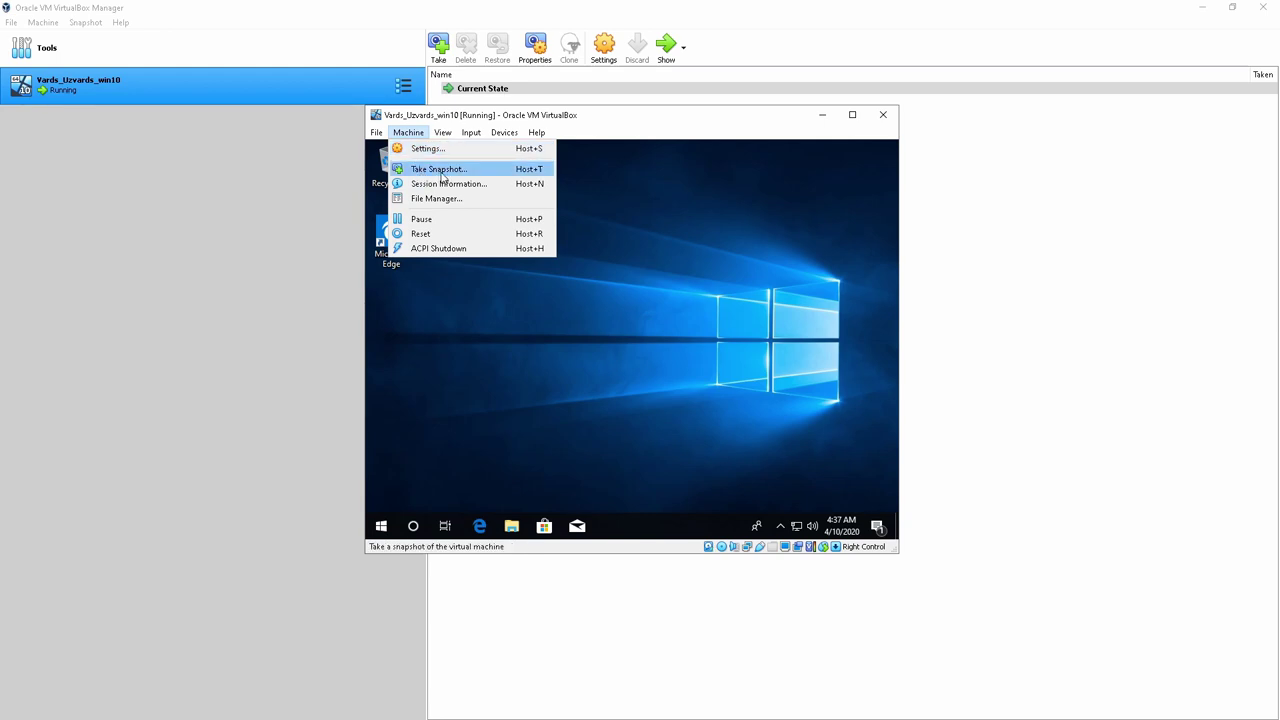
pyautogui.click(444, 175)
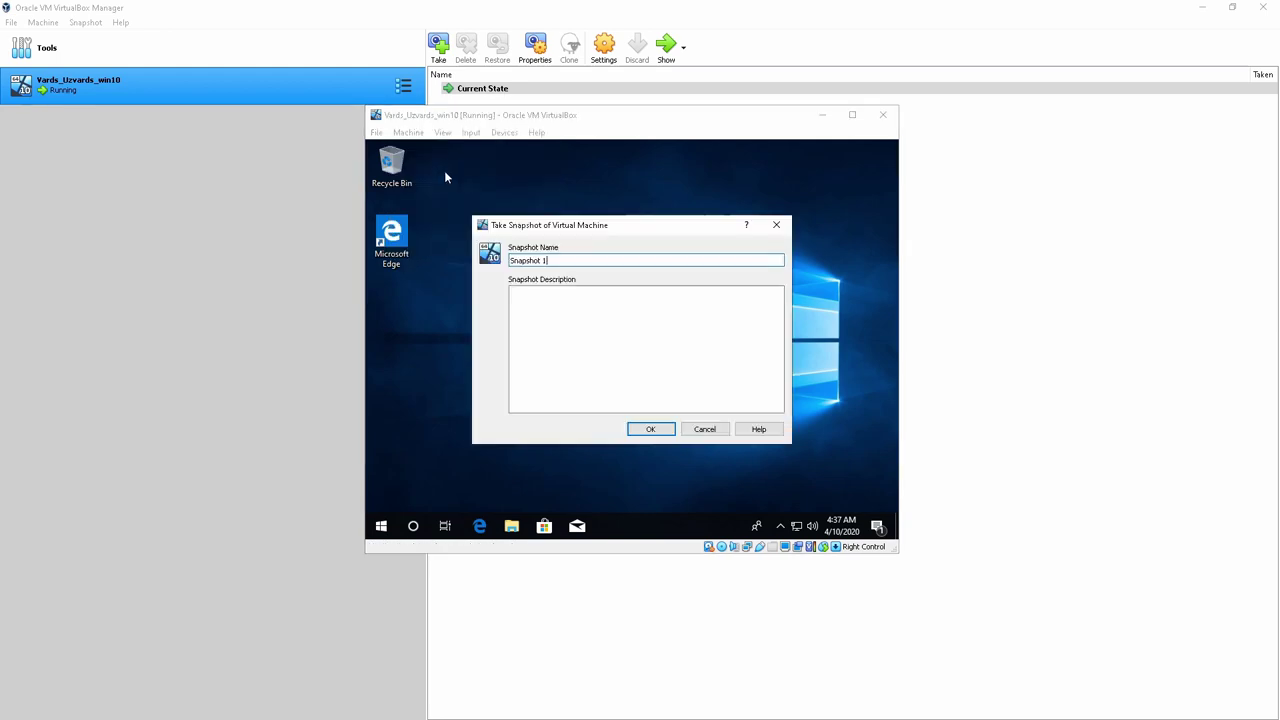
pyautogui.moveTo(570, 260); pyautogui.dragTo(509, 265)
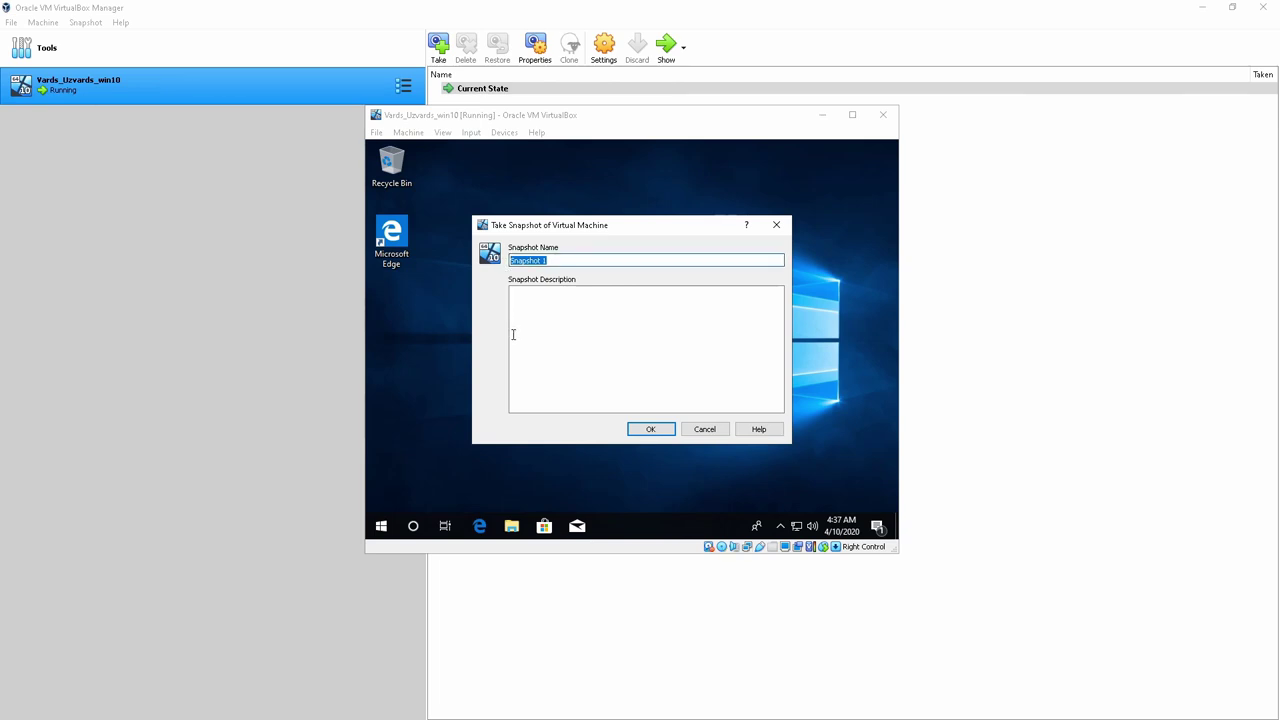
pyautogui.write('Tiko uzinstall')
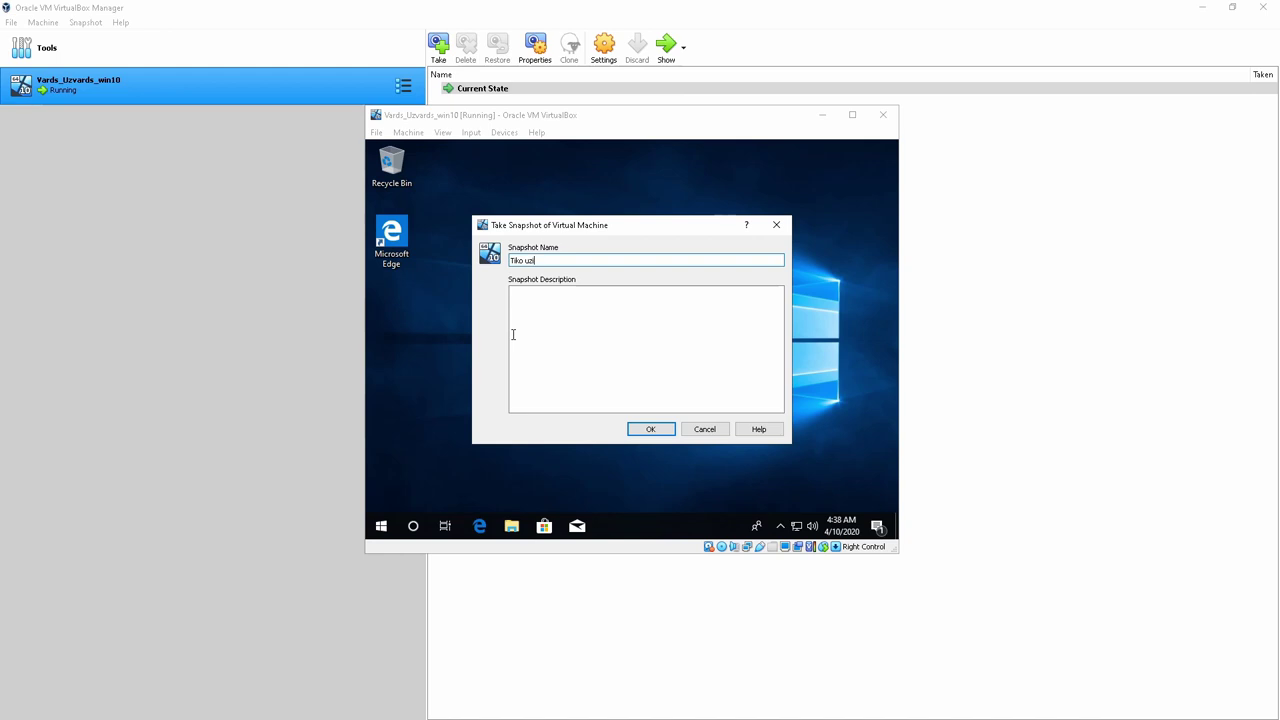
pyautogui.write('ēta')
pyautogui.press('BackSpace')
pyautogui.write('s Windows')
pyautogui.click(585, 338)
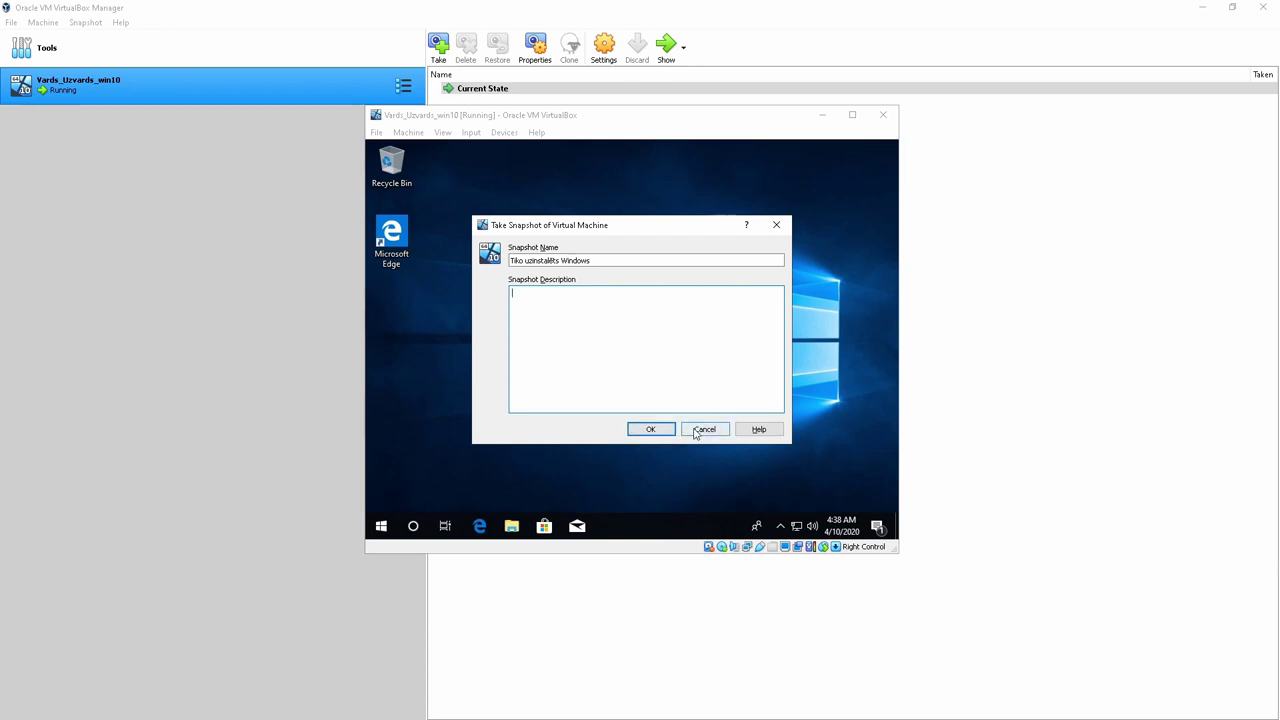
pyautogui.click(704, 434)
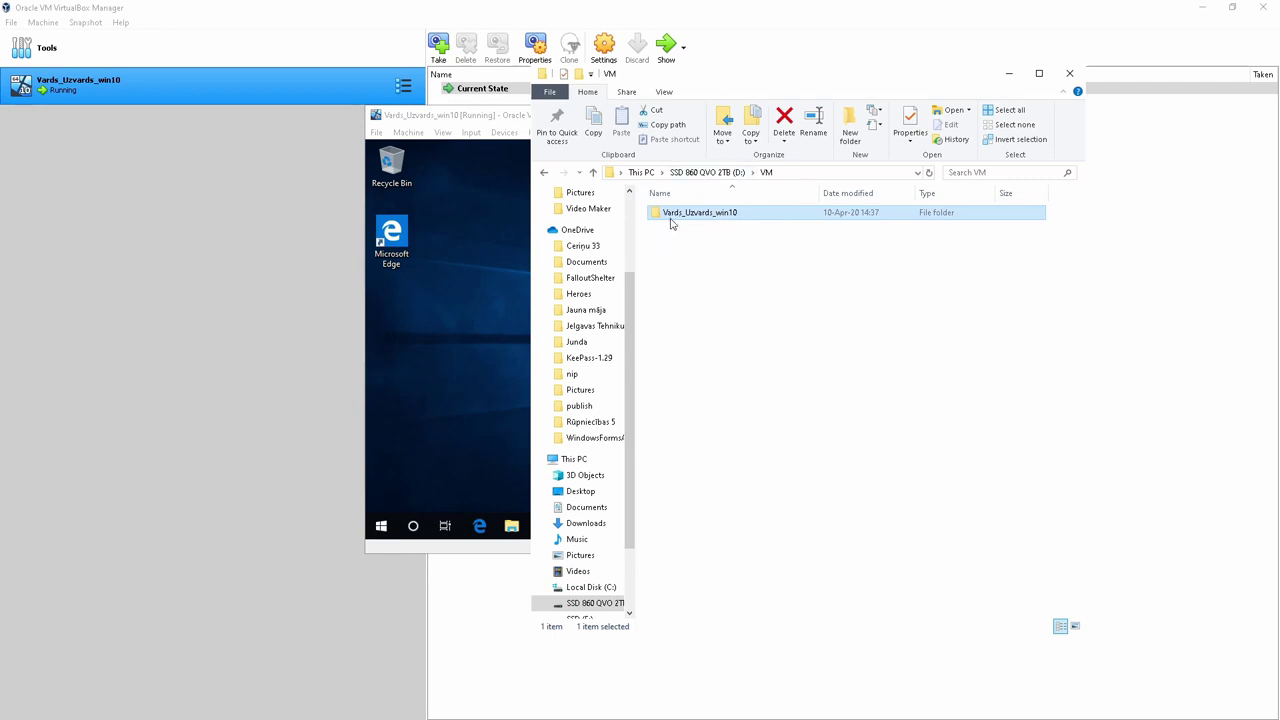
pyautogui.moveTo(754, 86); pyautogui.dragTo(588, 97)
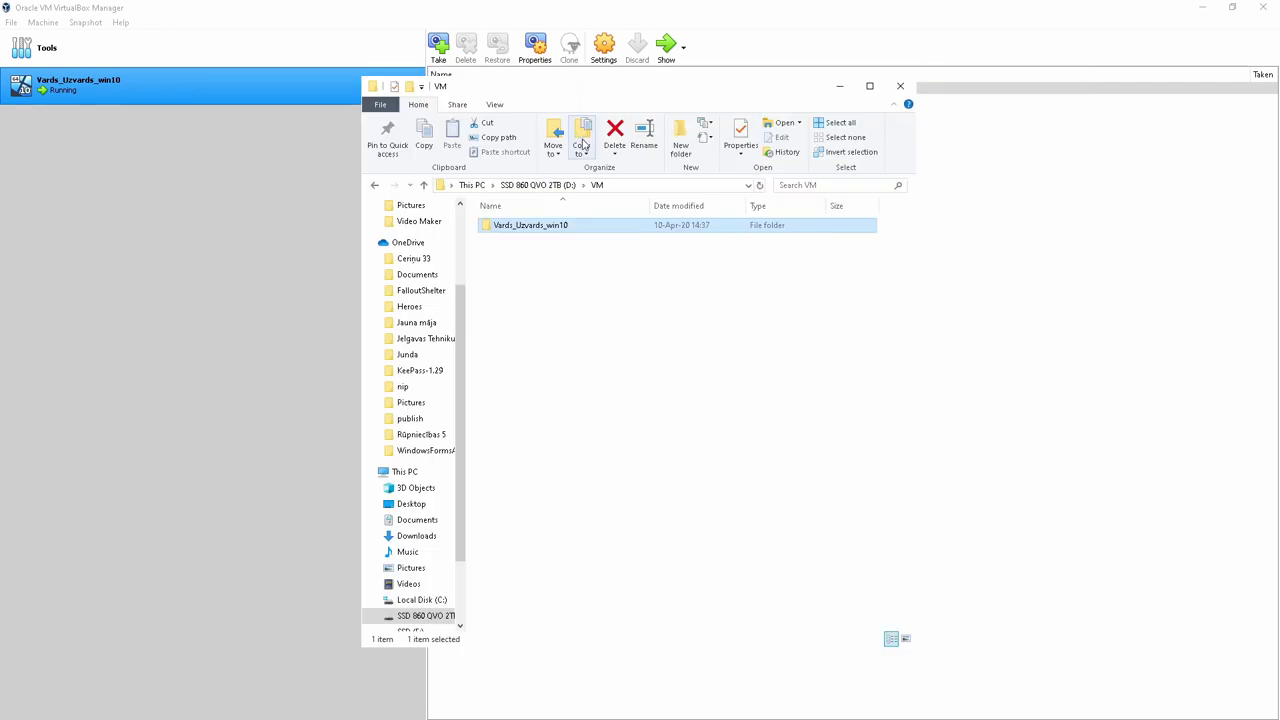
pyautogui.doubleClick(517, 226)
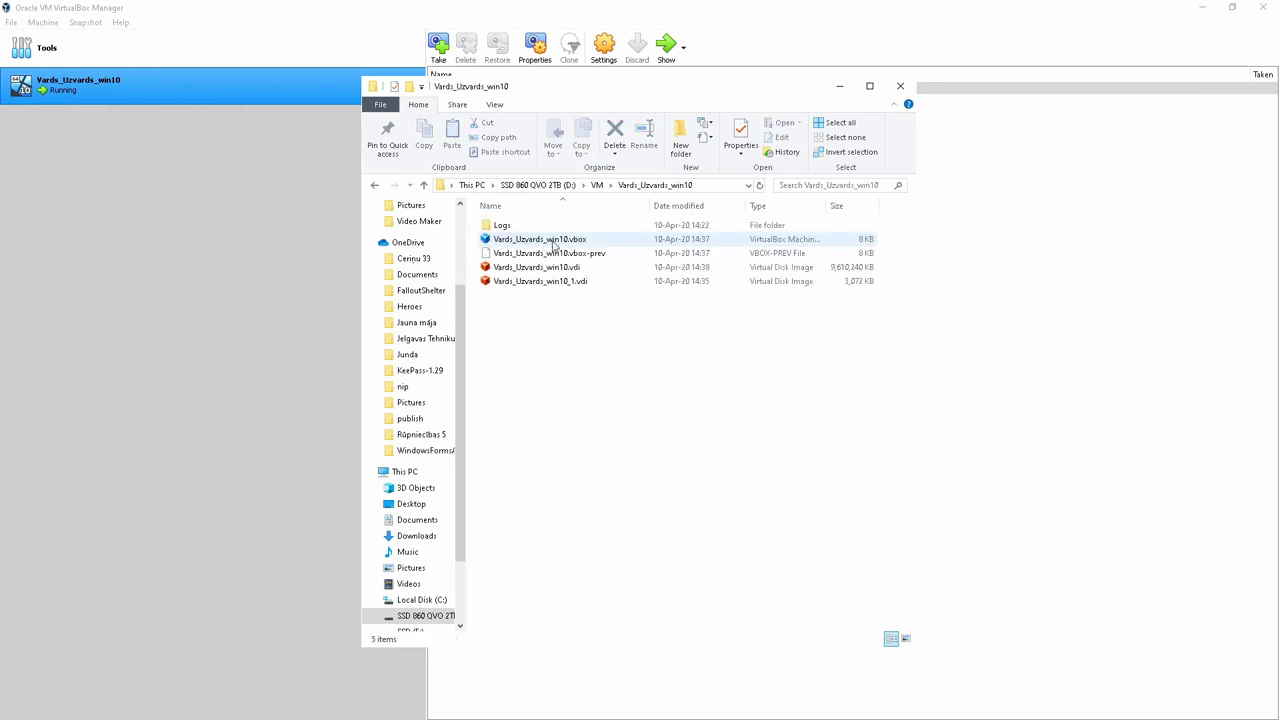
pyautogui.click(600, 187)
pyautogui.rightClick(540, 228)
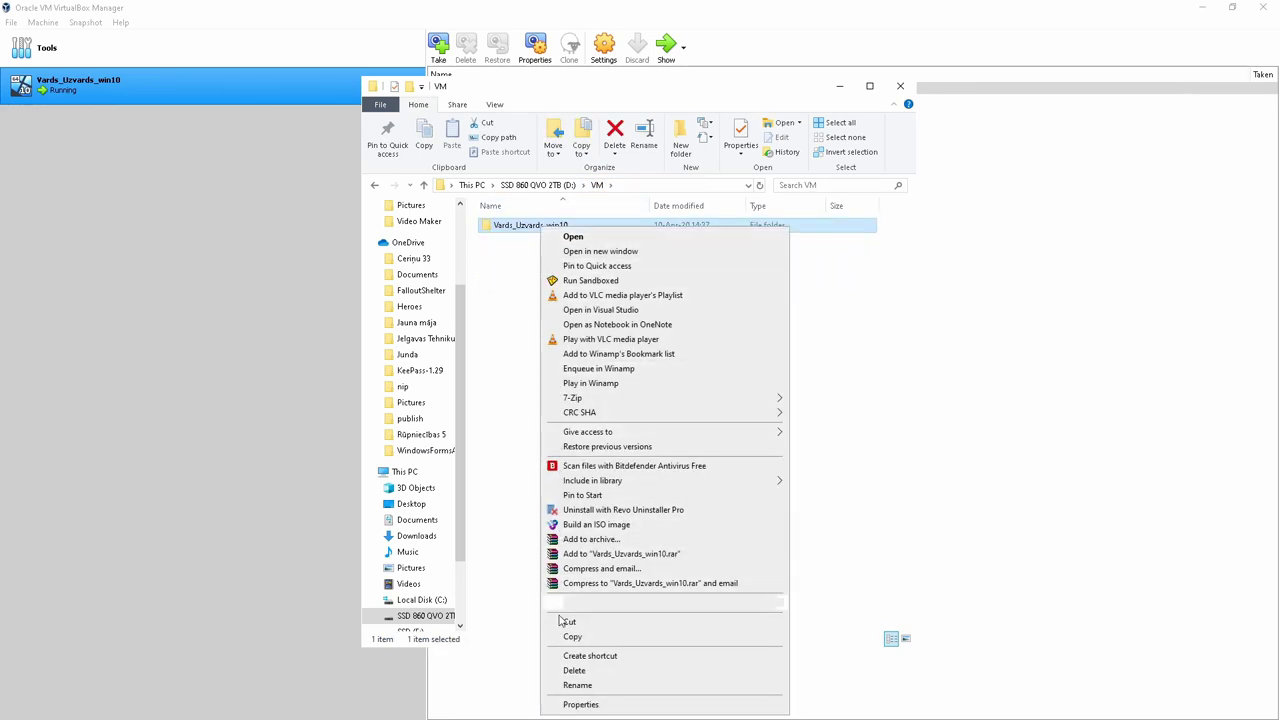
pyautogui.click(580, 704)
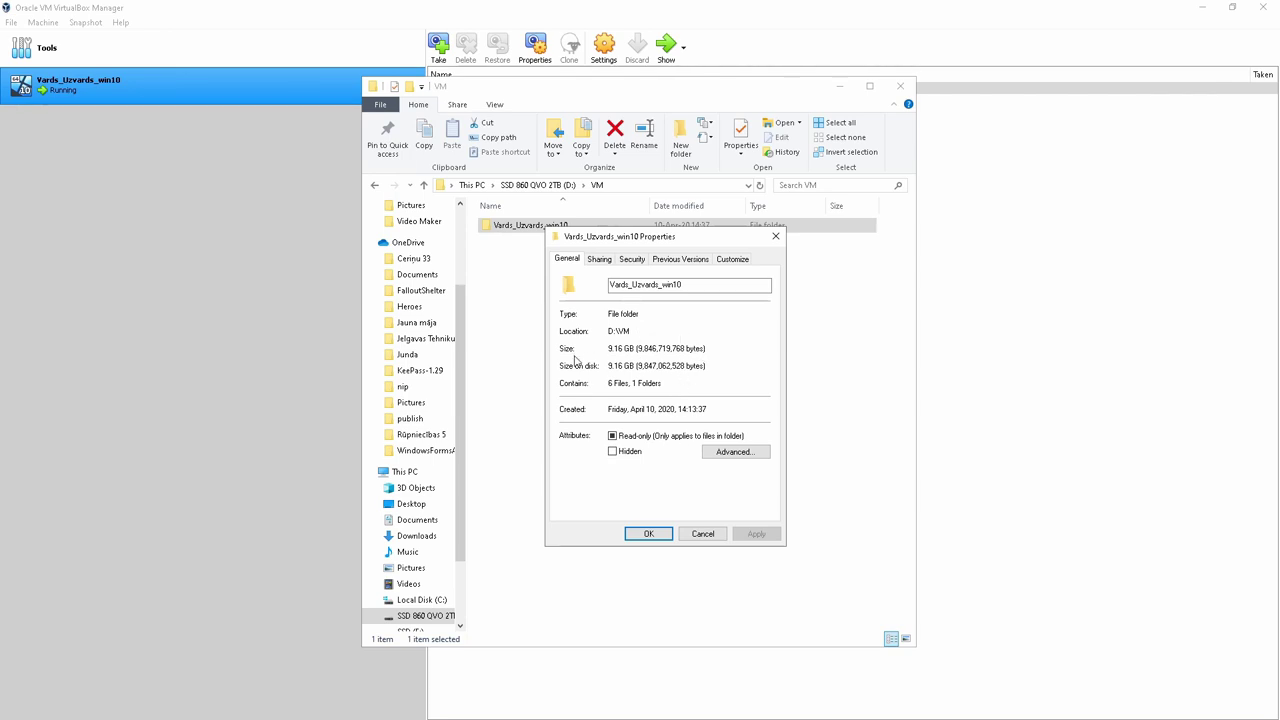
pyautogui.click(714, 530)
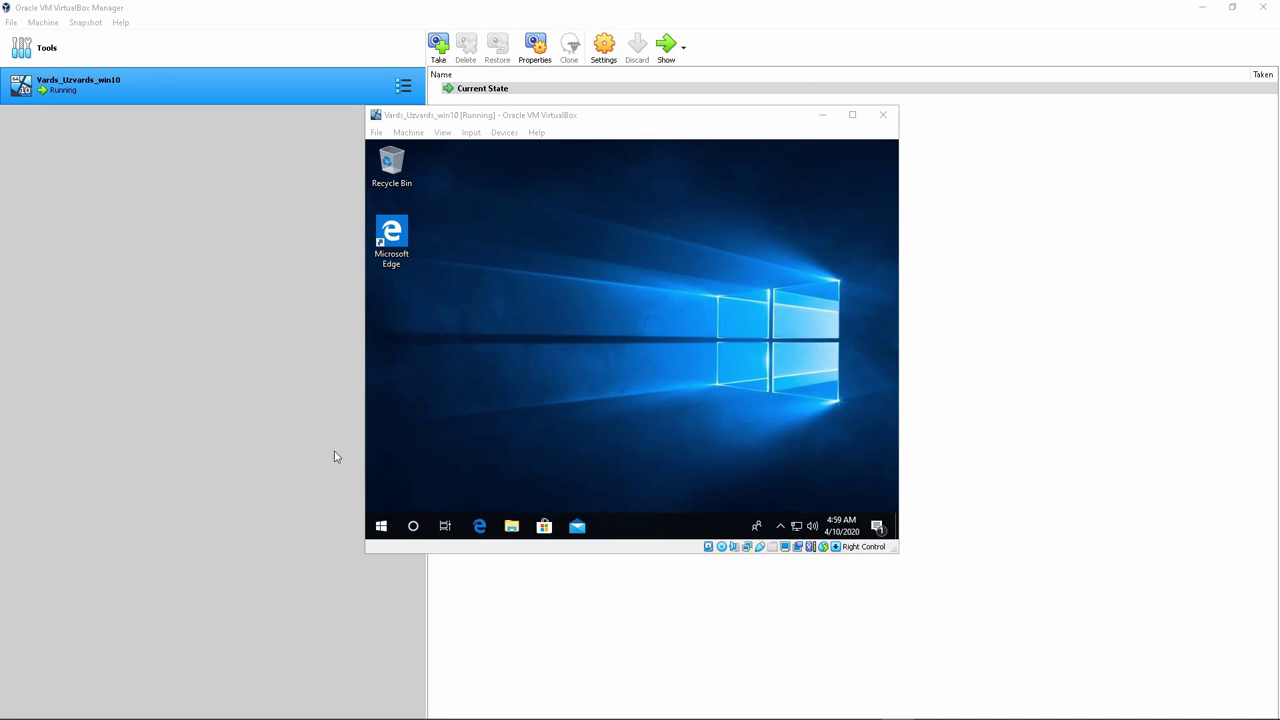
# Start to power off by closing the VM window, then cancel and dismiss the guest Start menu
pyautogui.click(381, 526)
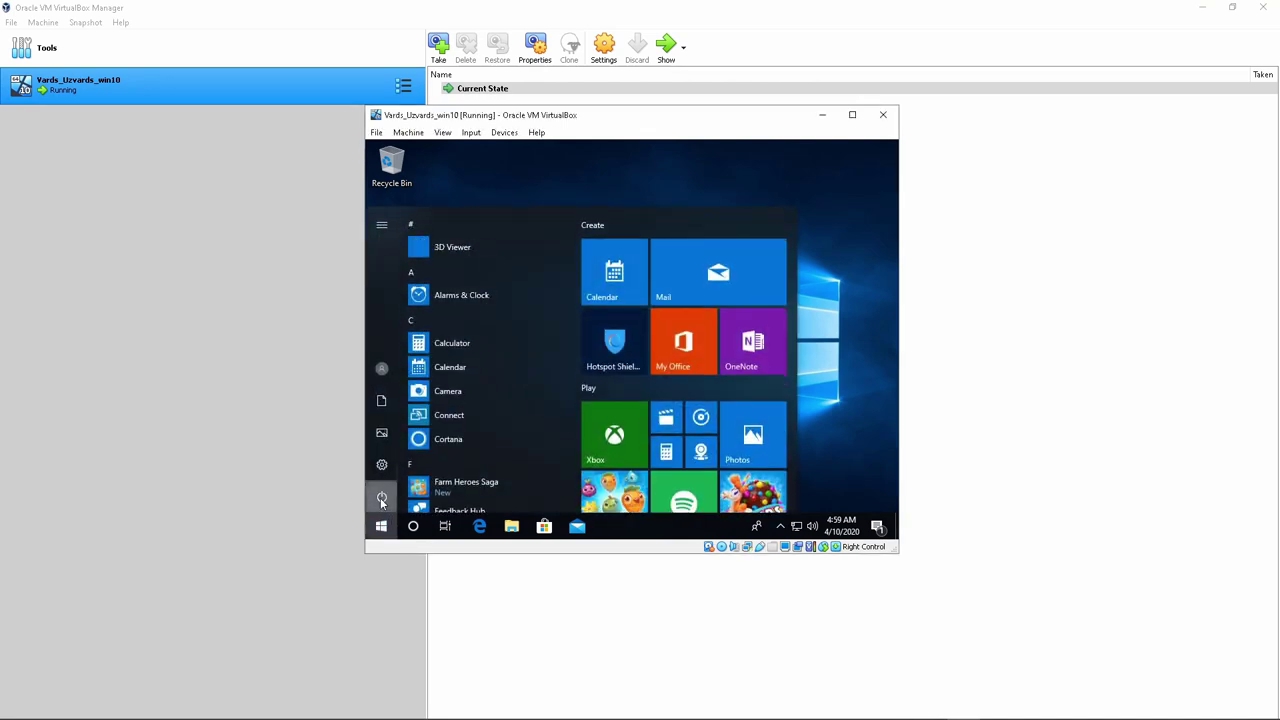
pyautogui.click(381, 499)
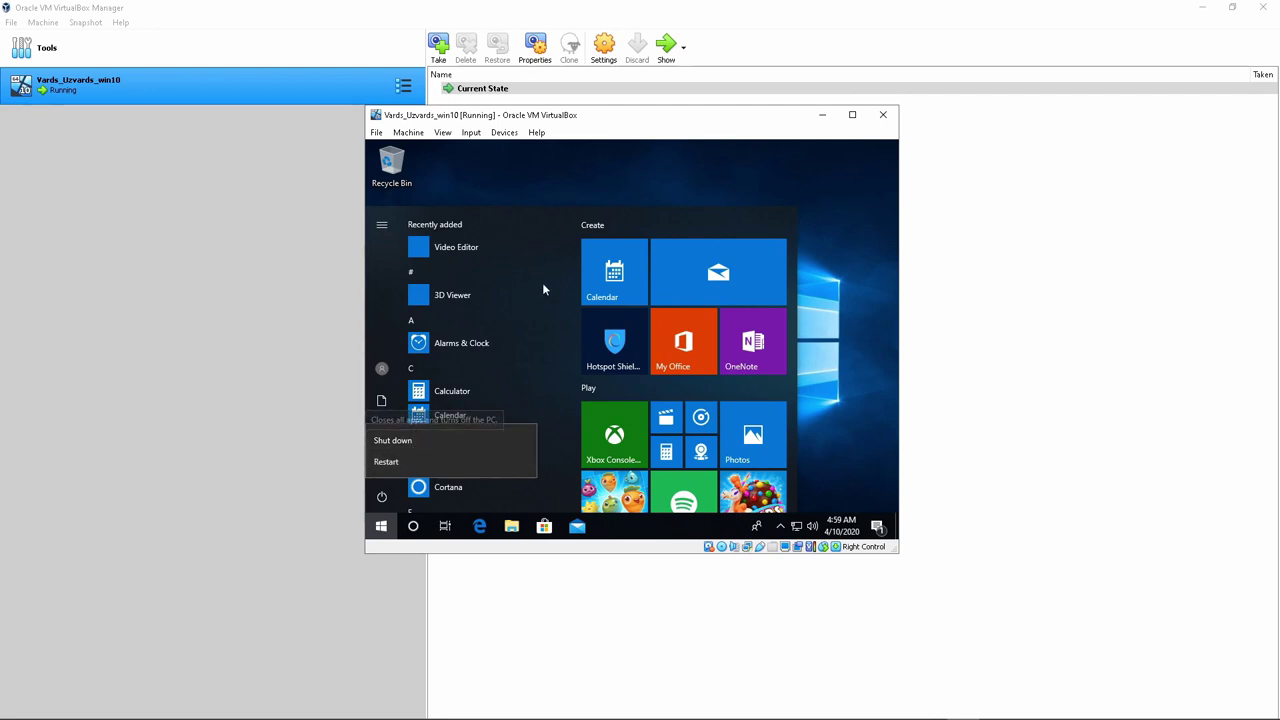
pyautogui.click(883, 114)
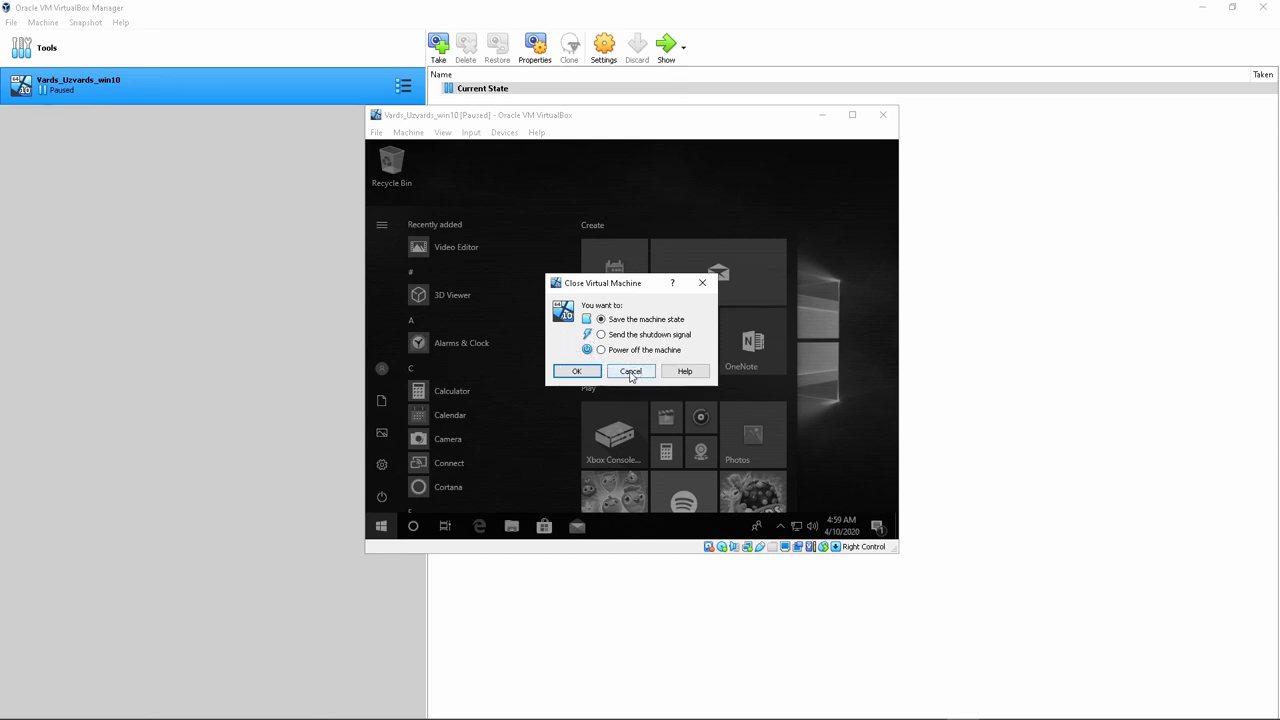
pyautogui.click(605, 351)
pyautogui.click(630, 371)
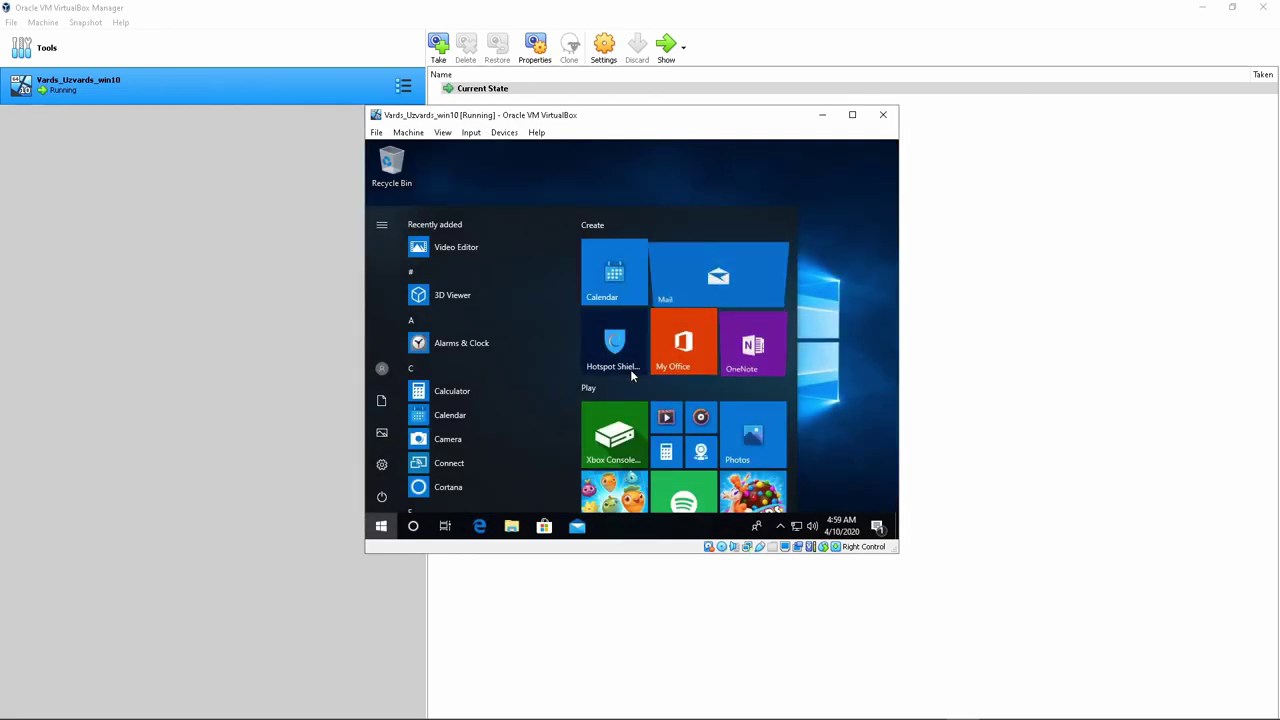
pyautogui.click(744, 195)
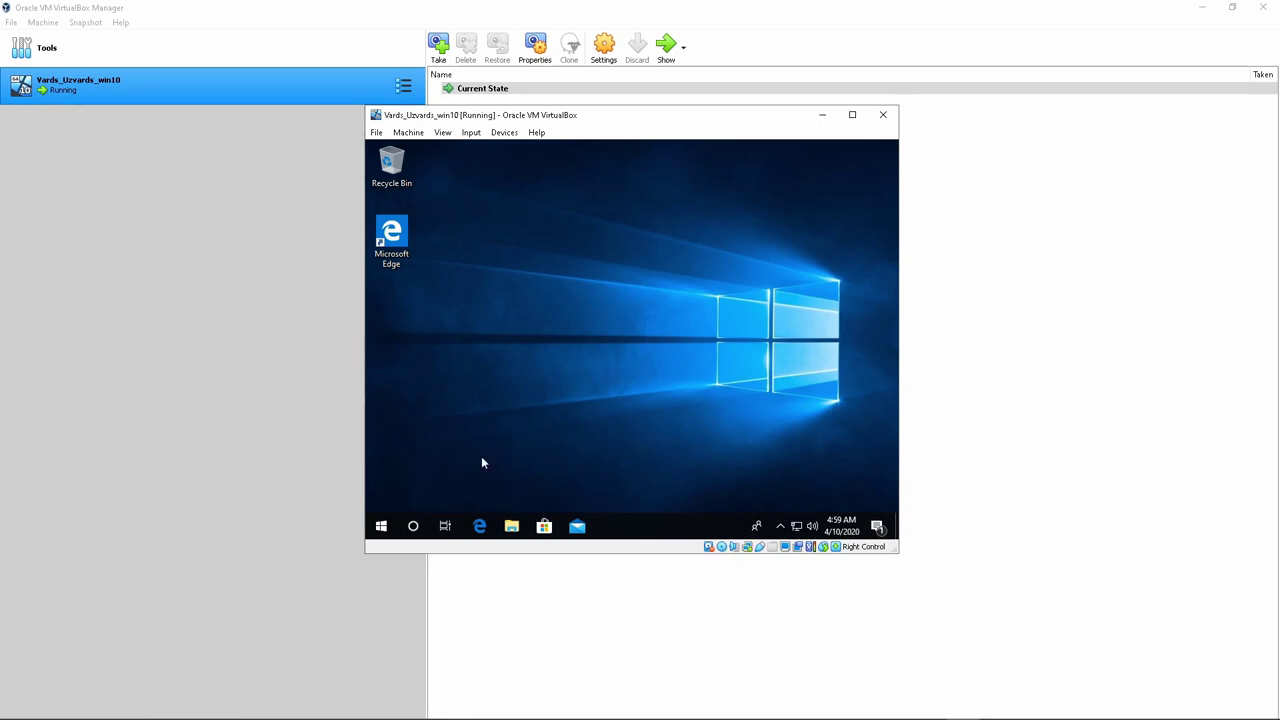
# Shut down Windows 10 from the guest's Start > Power menu and show the VirtualBox welcome page
pyautogui.click(382, 522)
pyautogui.click(381, 496)
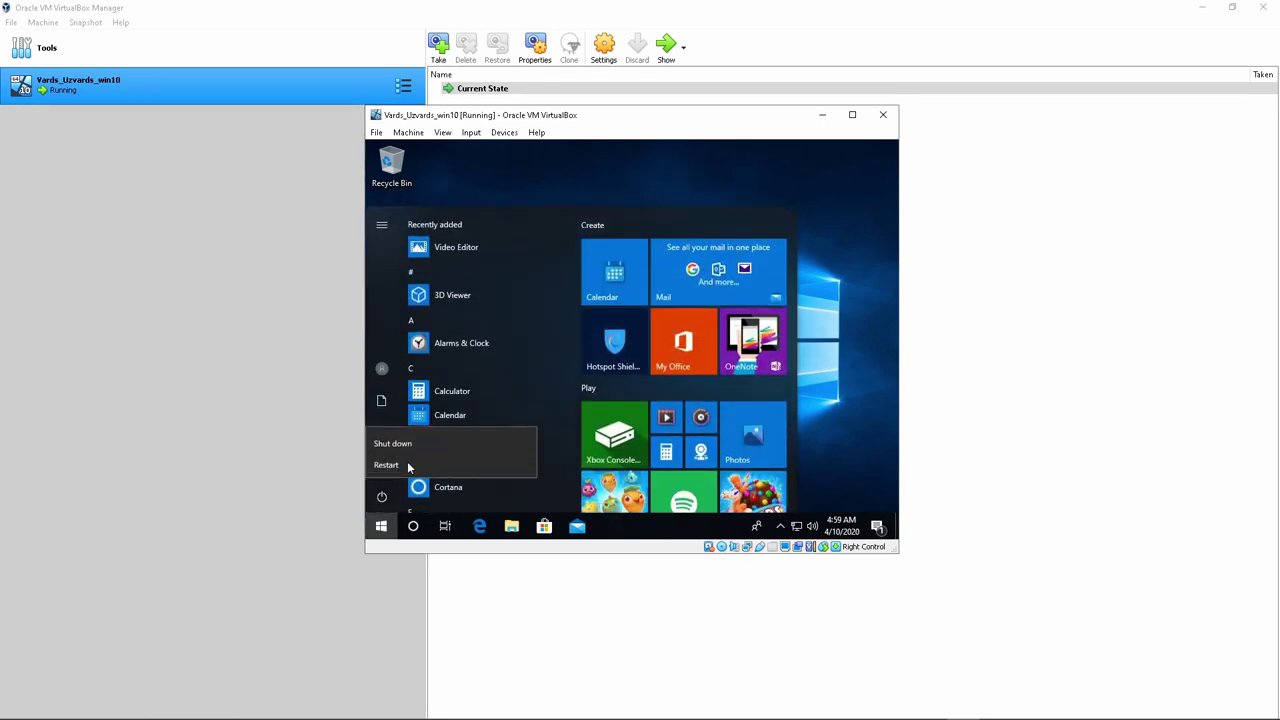
pyautogui.click(401, 444)
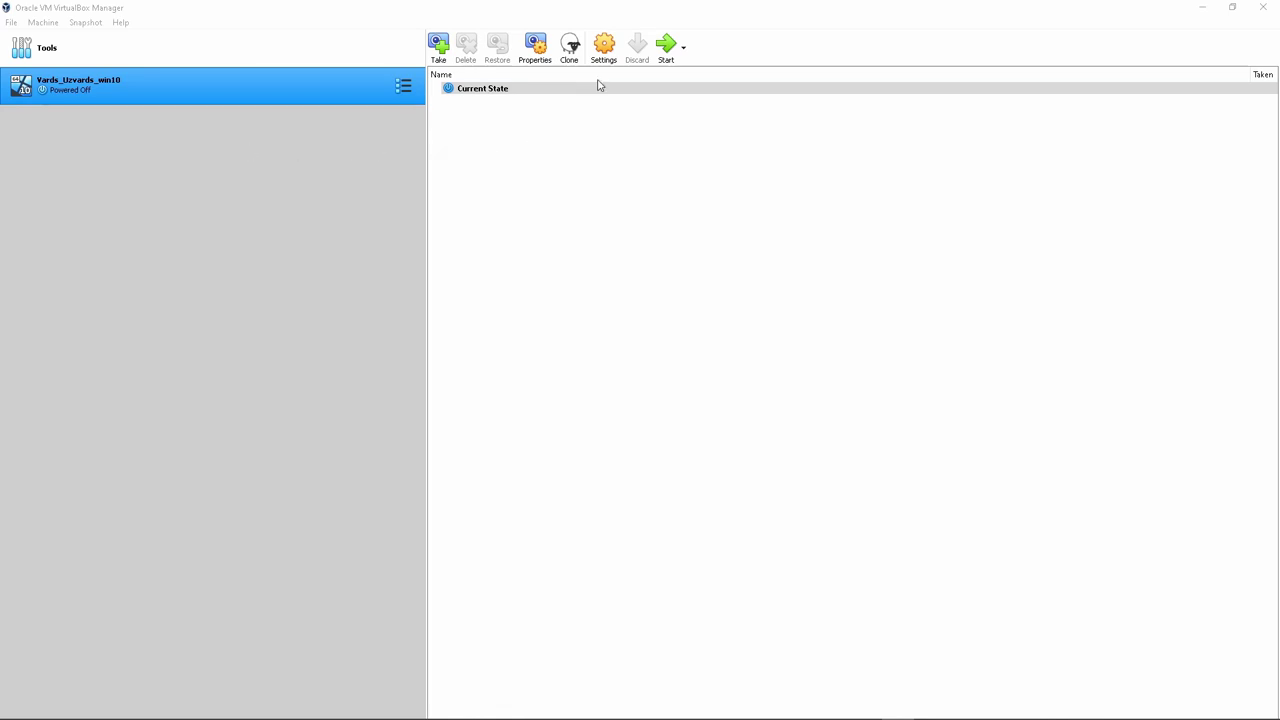
pyautogui.click(56, 52)
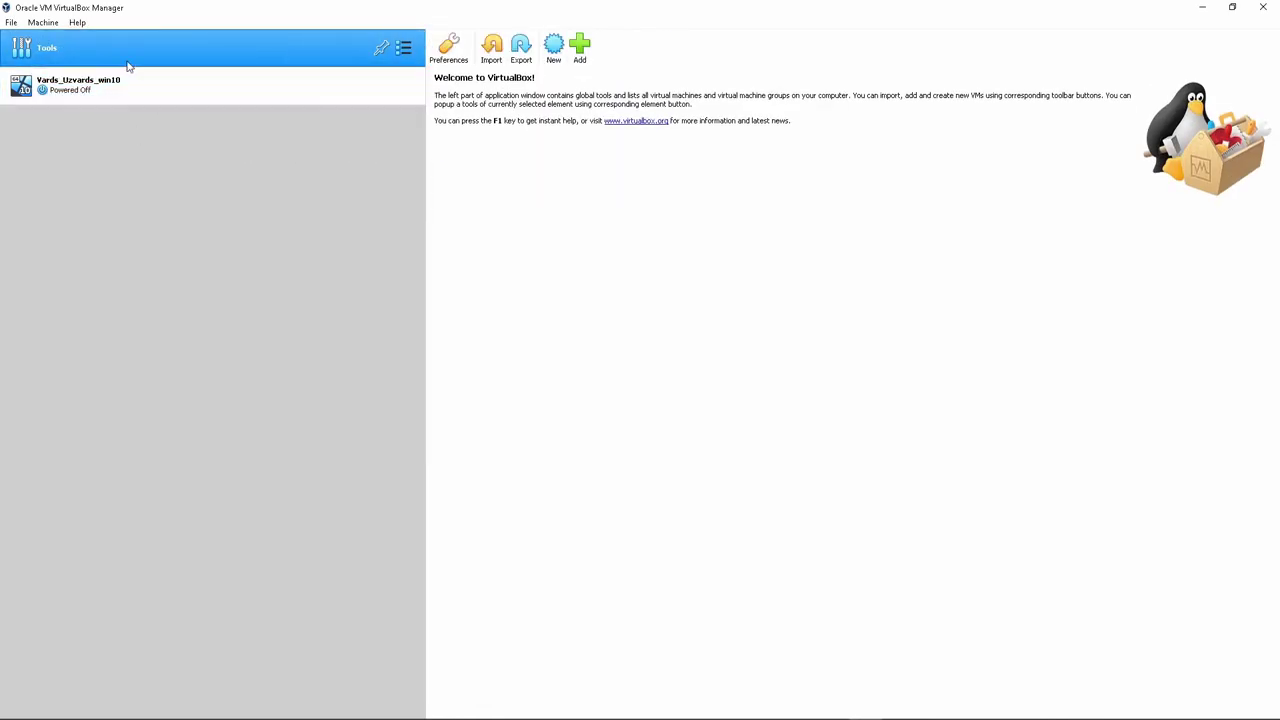
# Create a new machine named Vards_Uzvards_min and give it 4096 MB of memory
pyautogui.click(554, 46)
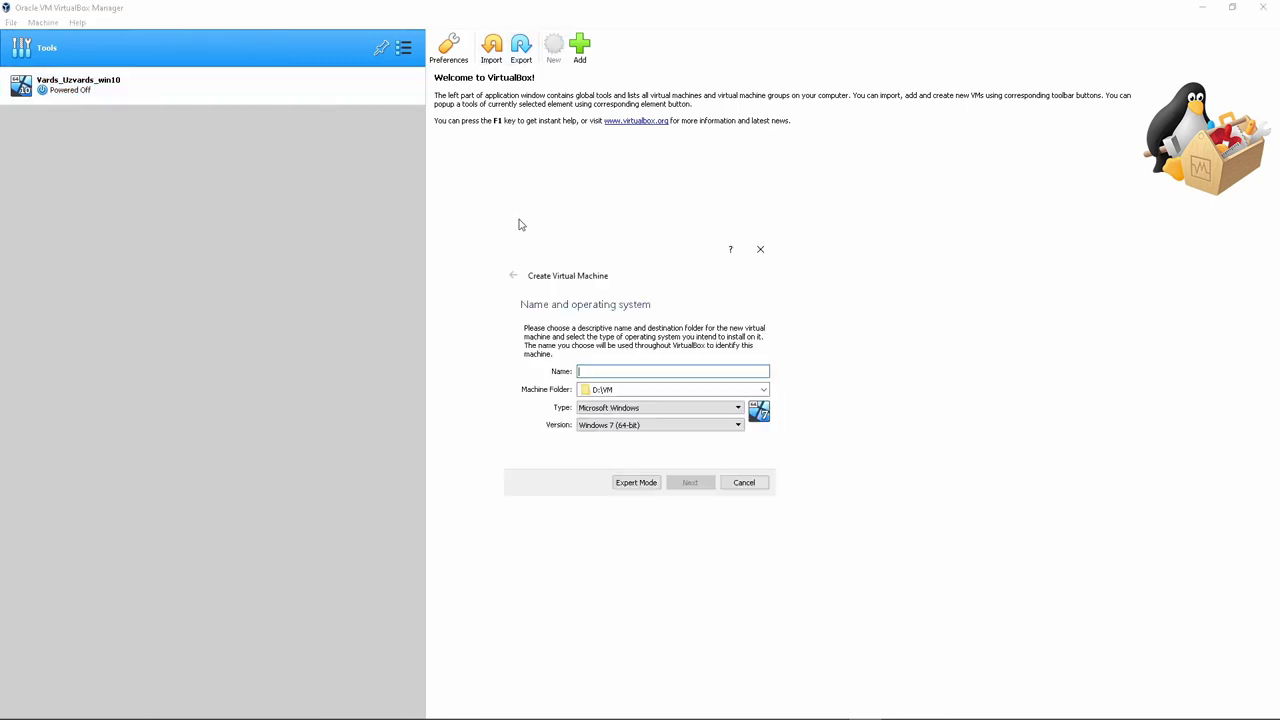
pyautogui.write('Va')
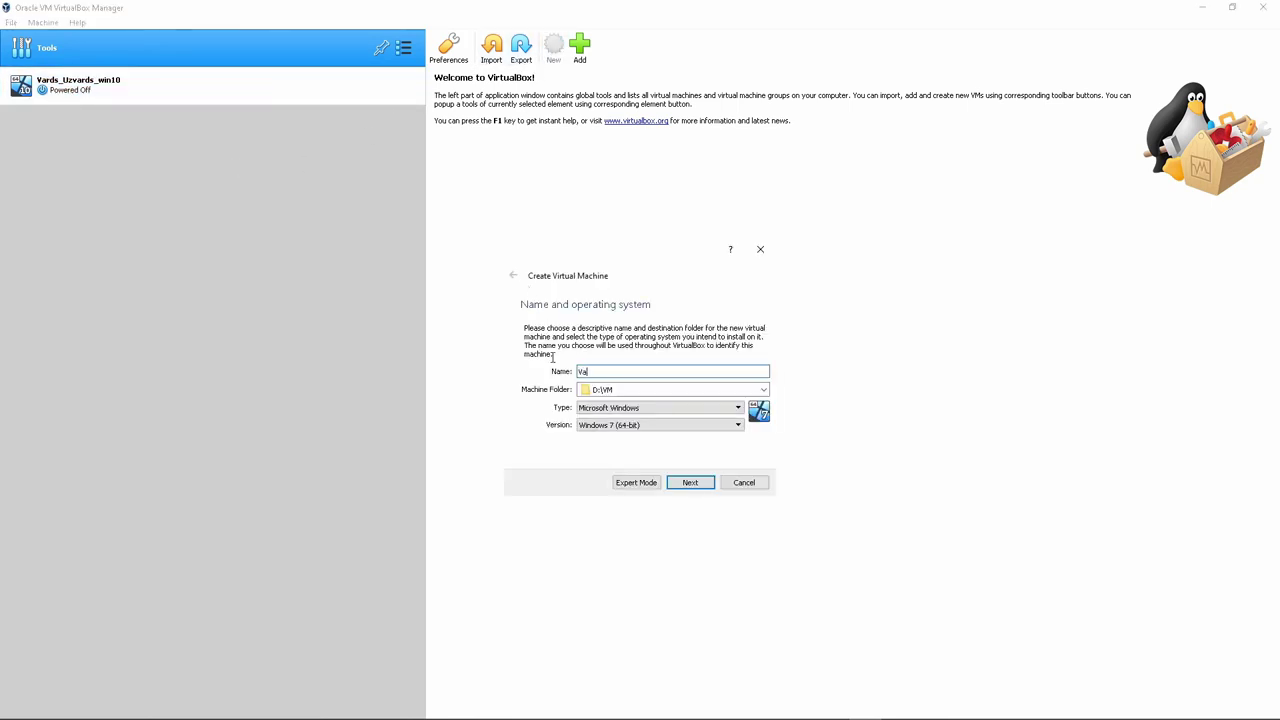
pyautogui.write('rds_Uzvards_')
pyautogui.write('min')
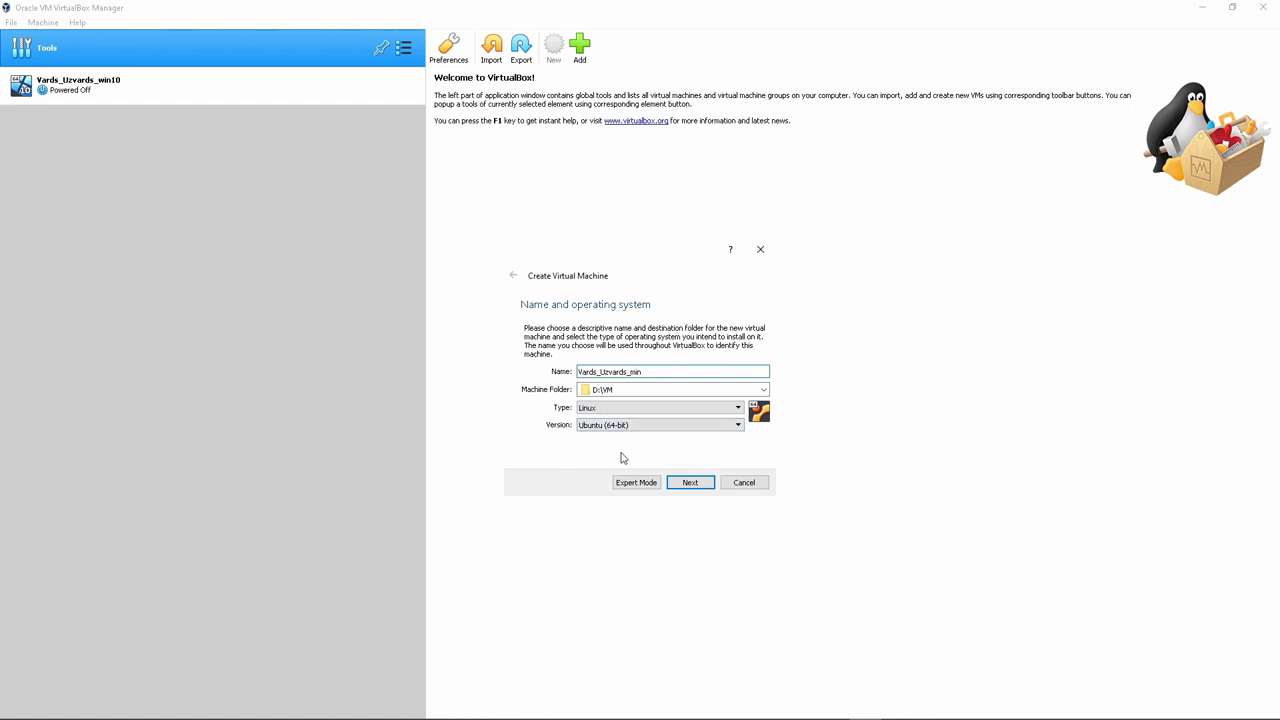
pyautogui.click(692, 484)
pyautogui.moveTo(536, 371); pyautogui.dragTo(573, 377)
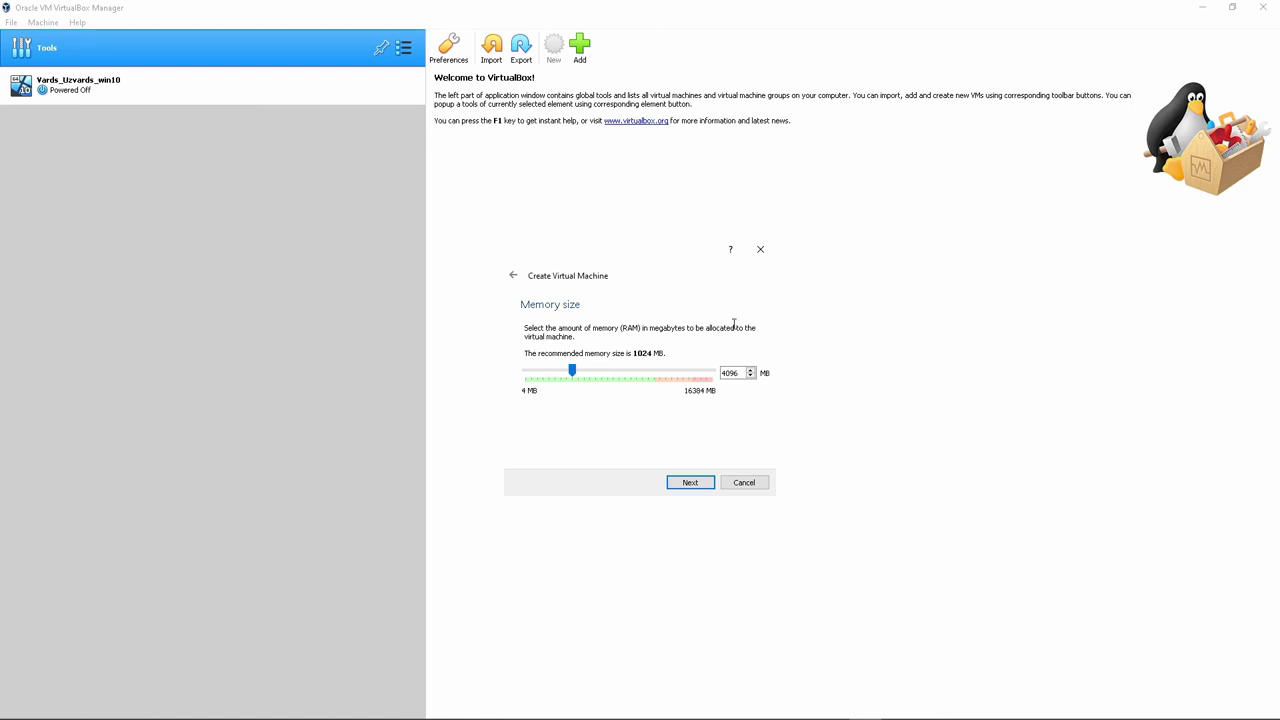
# Give the new machine a dynamically allocated 20 GB VDI hard disk and finish creating it
pyautogui.click(689, 482)
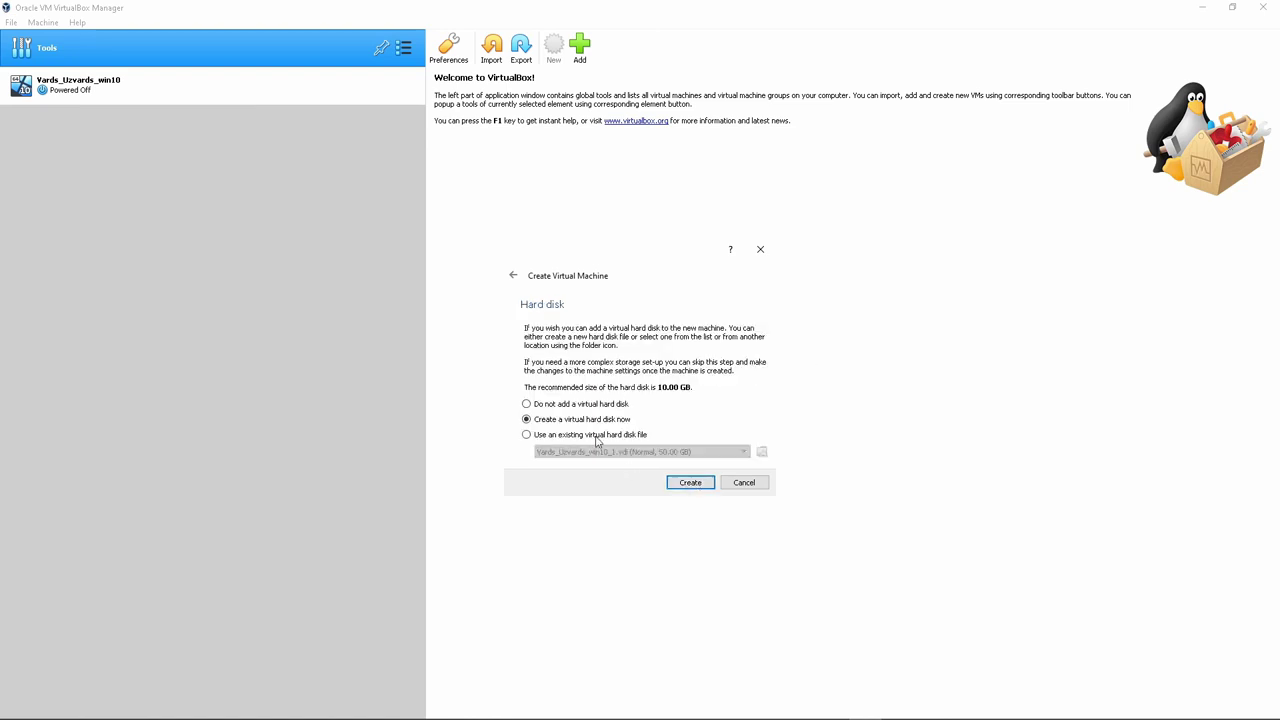
pyautogui.click(690, 484)
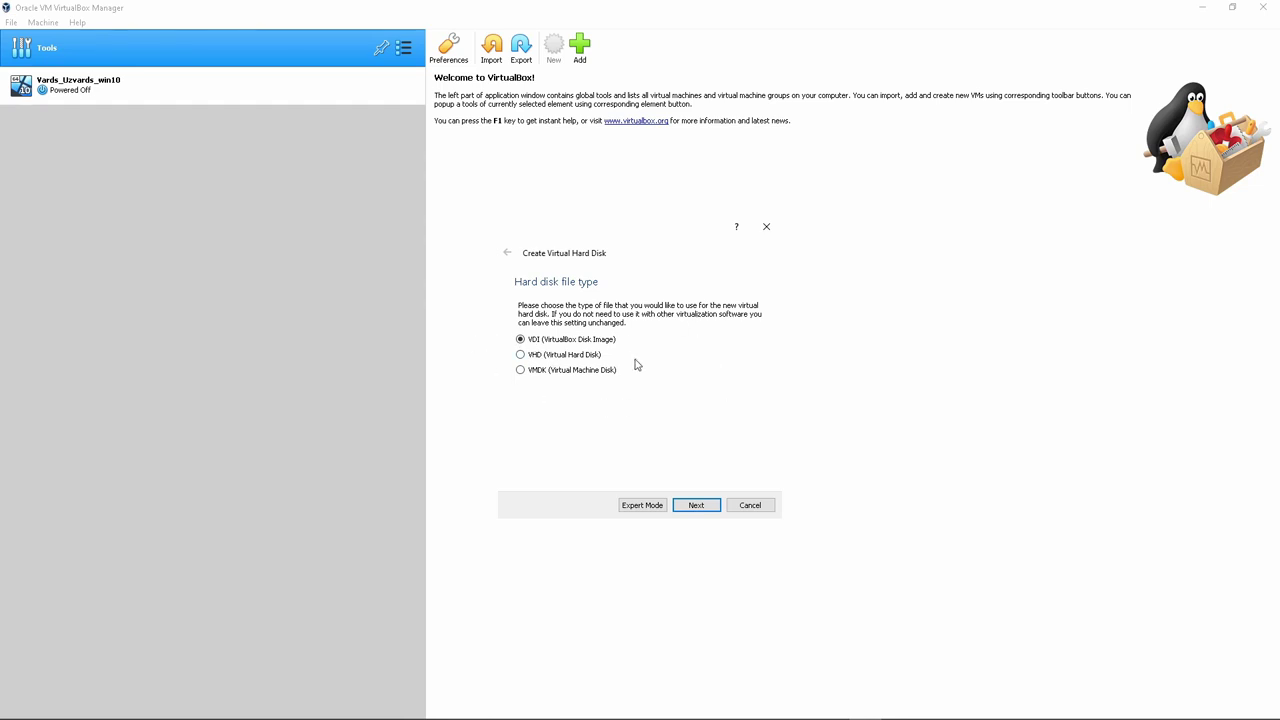
pyautogui.click(696, 507)
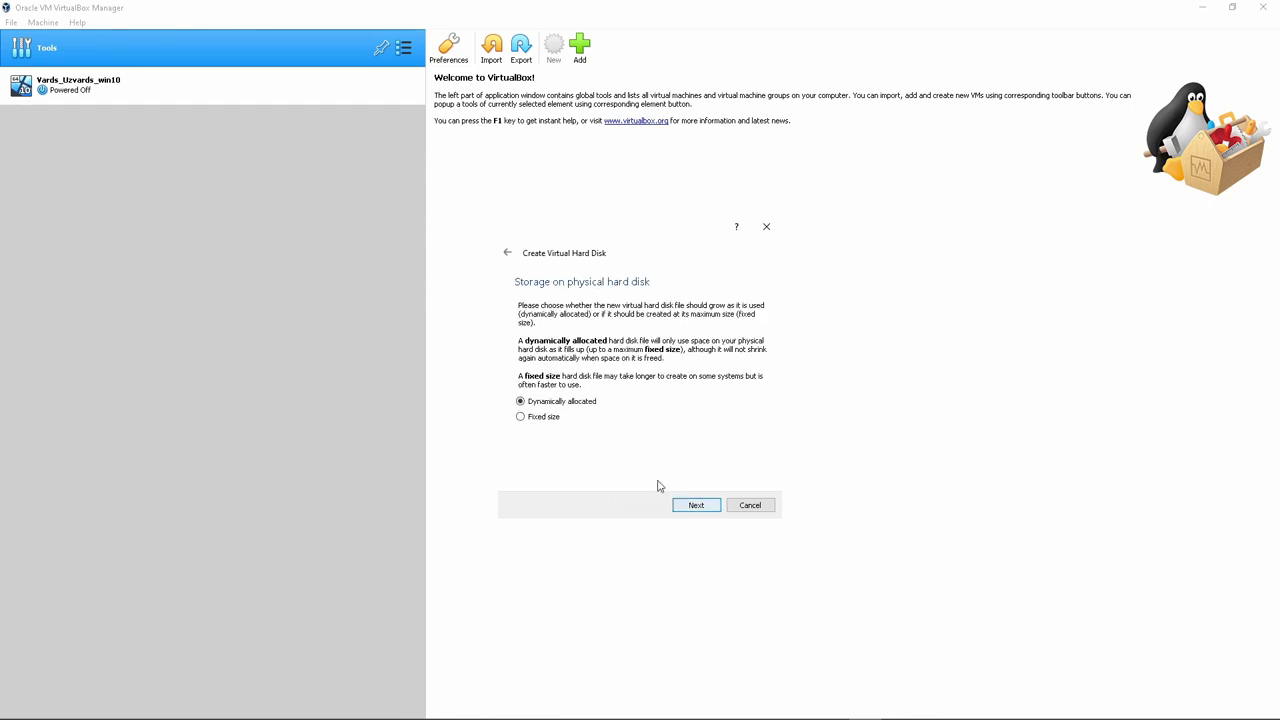
pyautogui.click(698, 507)
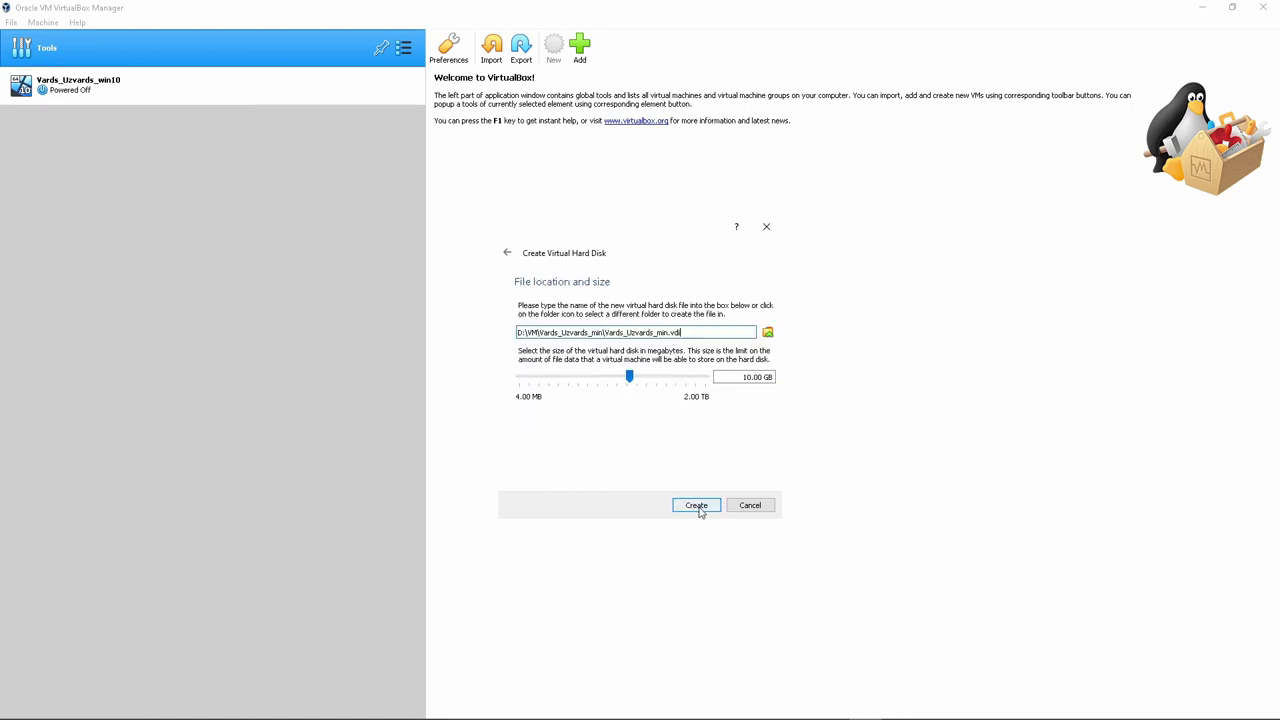
pyautogui.moveTo(752, 376); pyautogui.dragTo(747, 376)
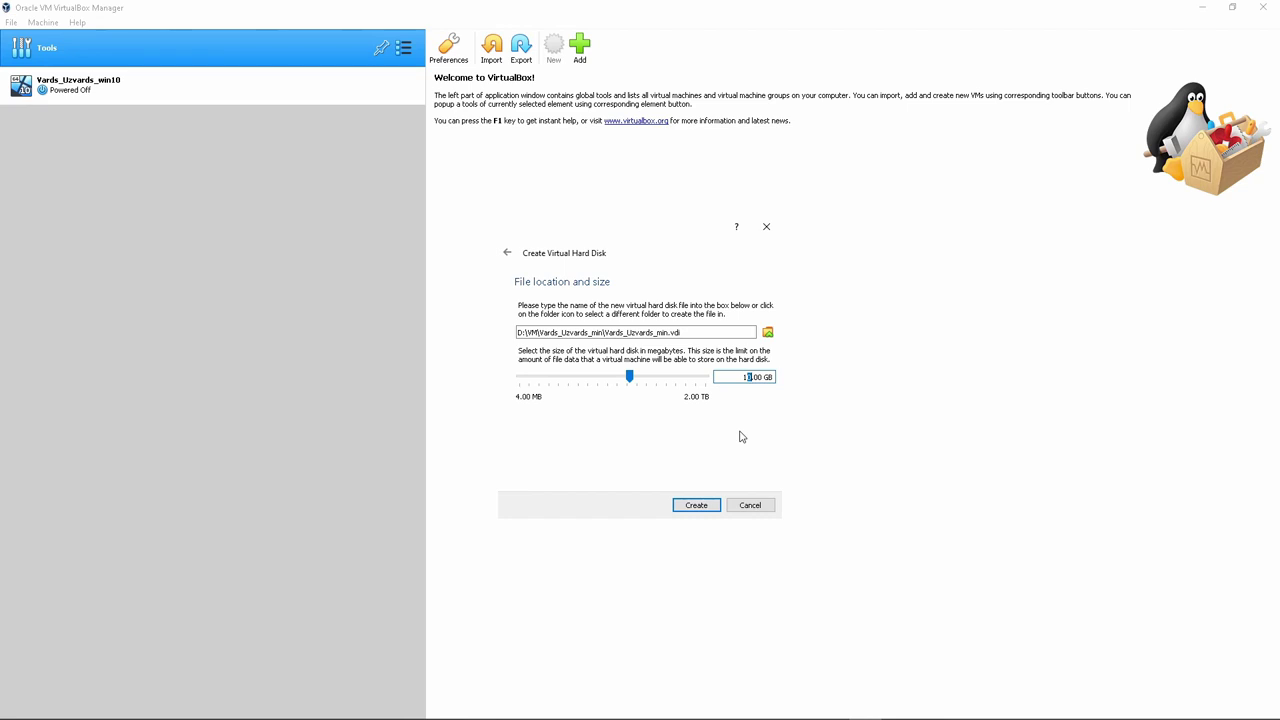
pyautogui.press('BackSpace')
pyautogui.write('20')
pyautogui.click(697, 505)
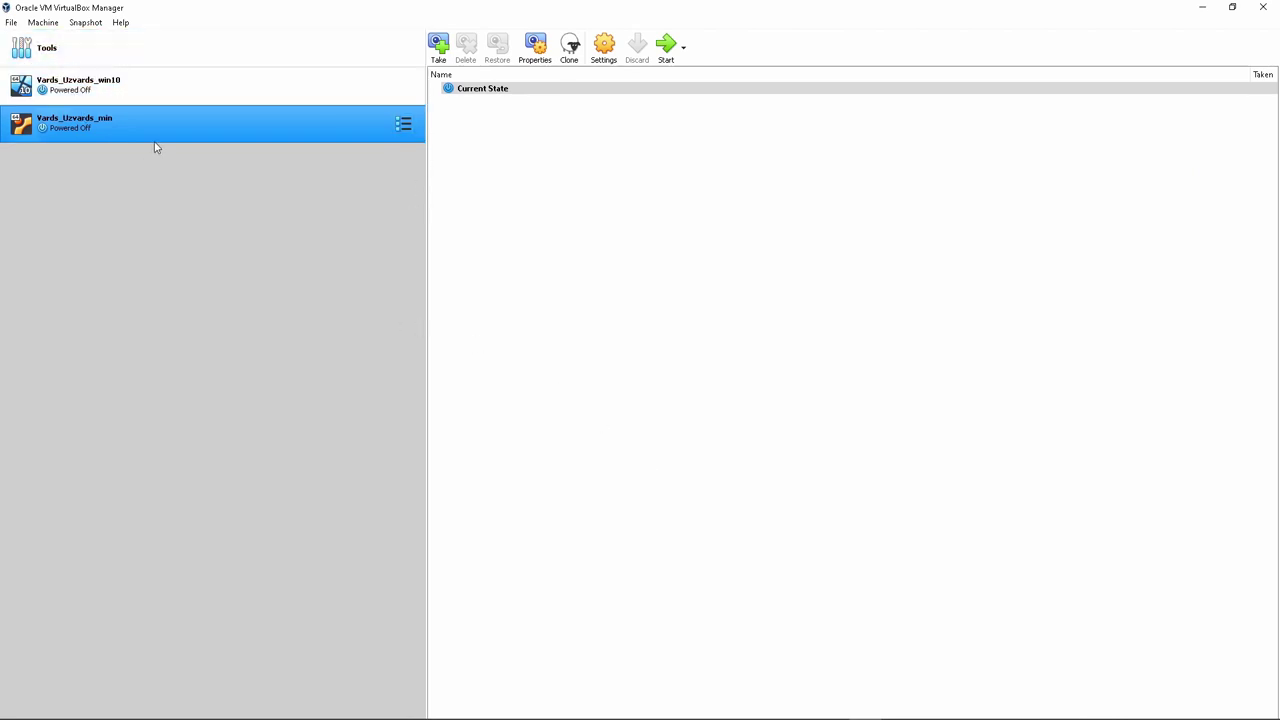
# Open Vards_Uzvards_min's settings at the General Description field
pyautogui.rightClick(206, 138)
pyautogui.click(230, 146)
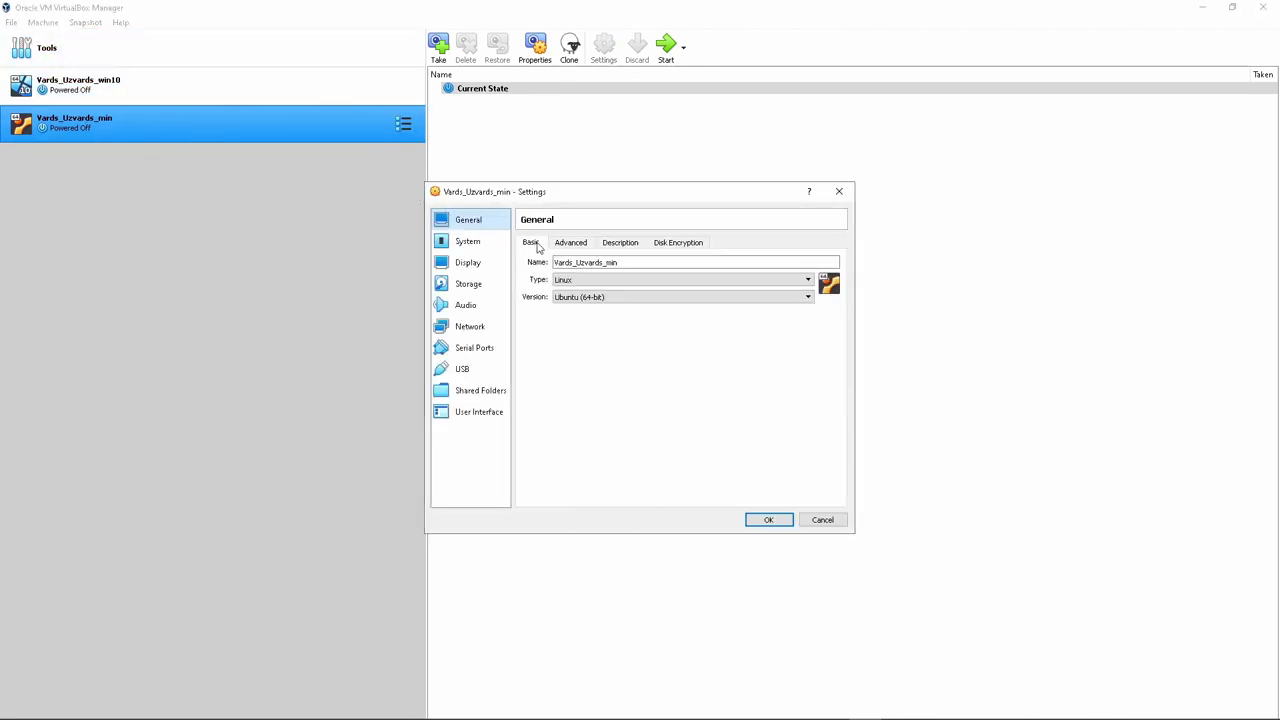
pyautogui.click(618, 243)
pyautogui.click(597, 291)
# Write the user login and root login, each with its password, into the description
pyautogui.write('usr:')
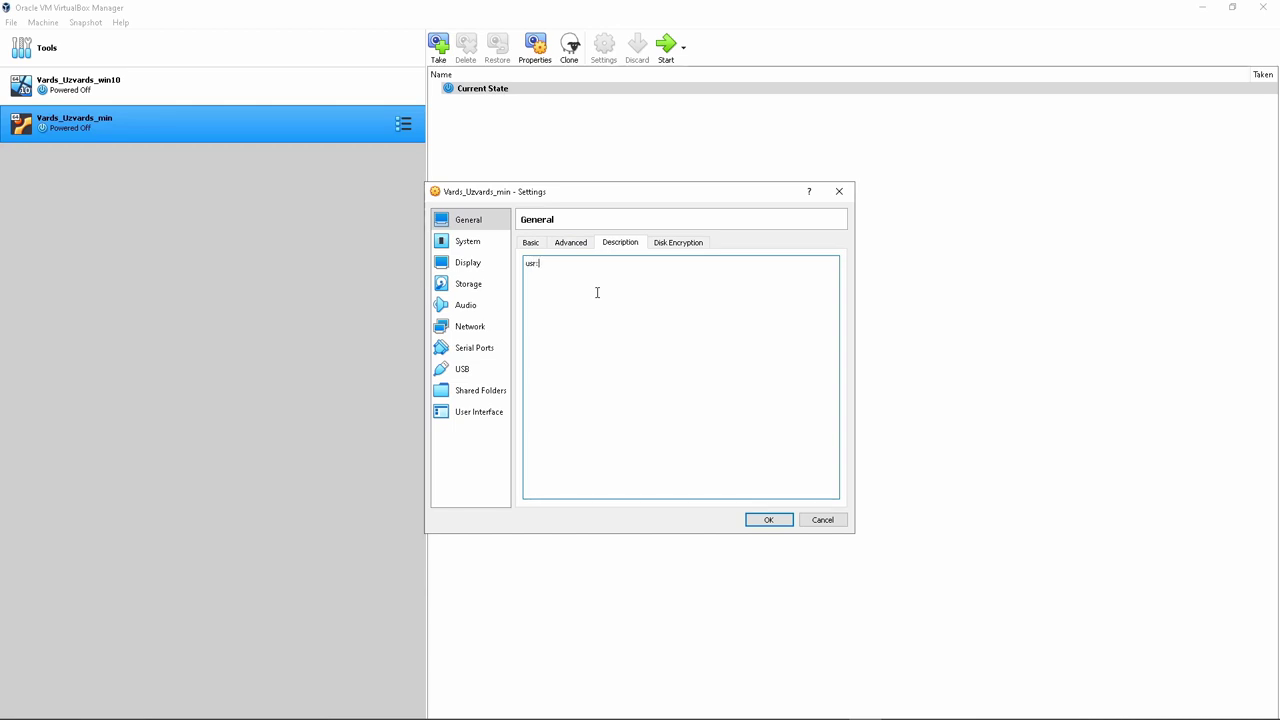
pyautogui.write('jan')
pyautogui.press('Return')
pyautogui.write('Passwd')
pyautogui.press('BackSpace')
pyautogui.write(':asd')
pyautogui.write('-')
pyautogui.write('wd')
pyautogui.press('BackSpace')
pyautogui.press('BackSpace')
pyautogui.write('swd:qwe')
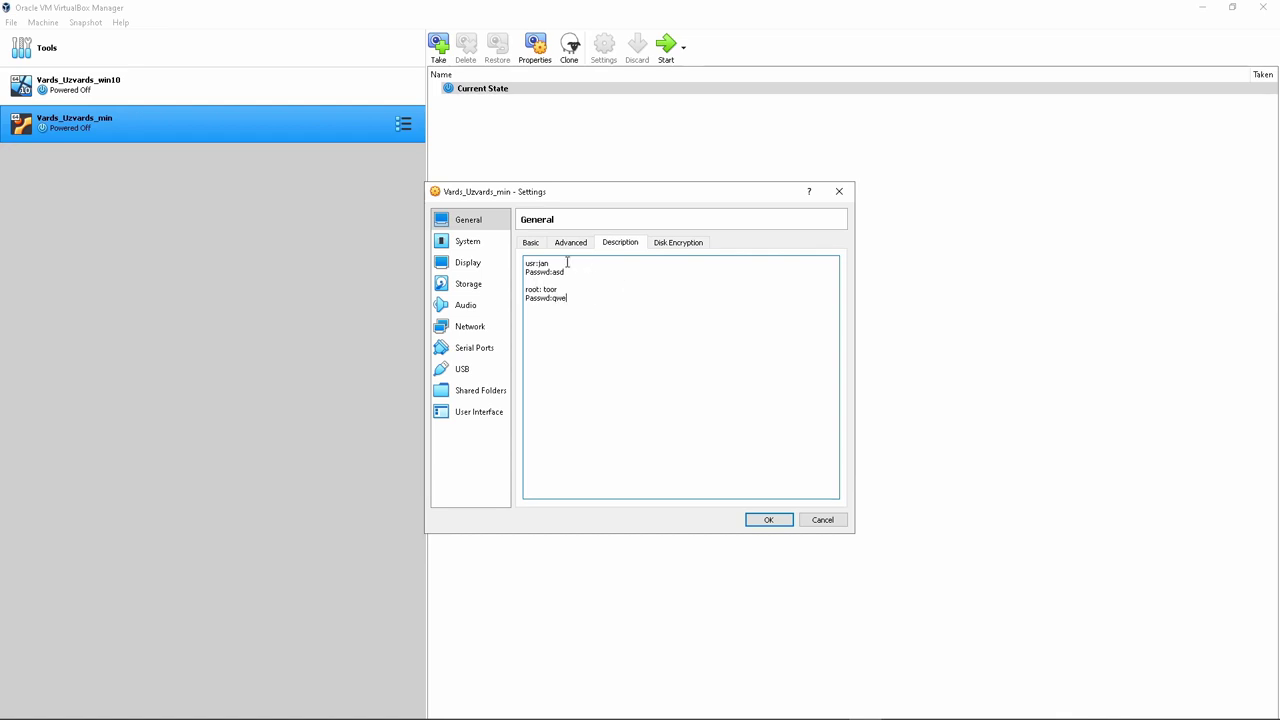
pyautogui.click(467, 241)
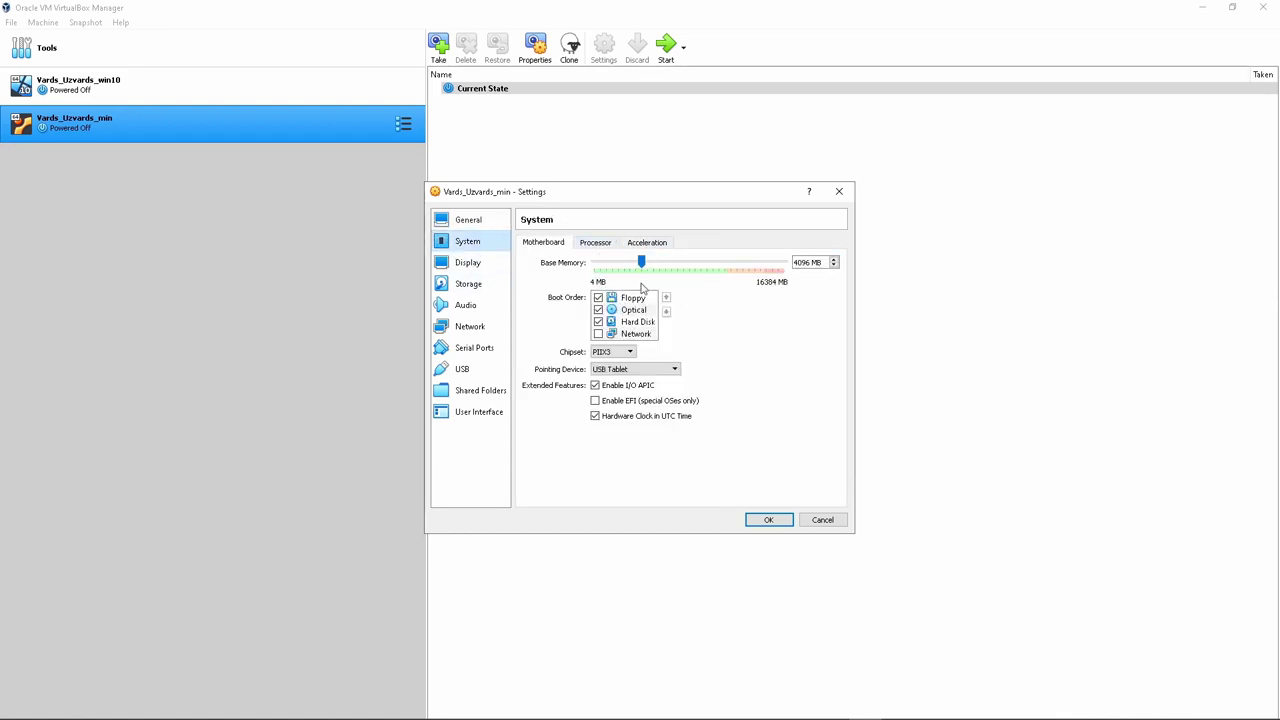
# Enable 3D acceleration and raise video memory to 128 MB
pyautogui.click(468, 262)
pyautogui.click(594, 374)
pyautogui.moveTo(618, 262); pyautogui.dragTo(857, 274)
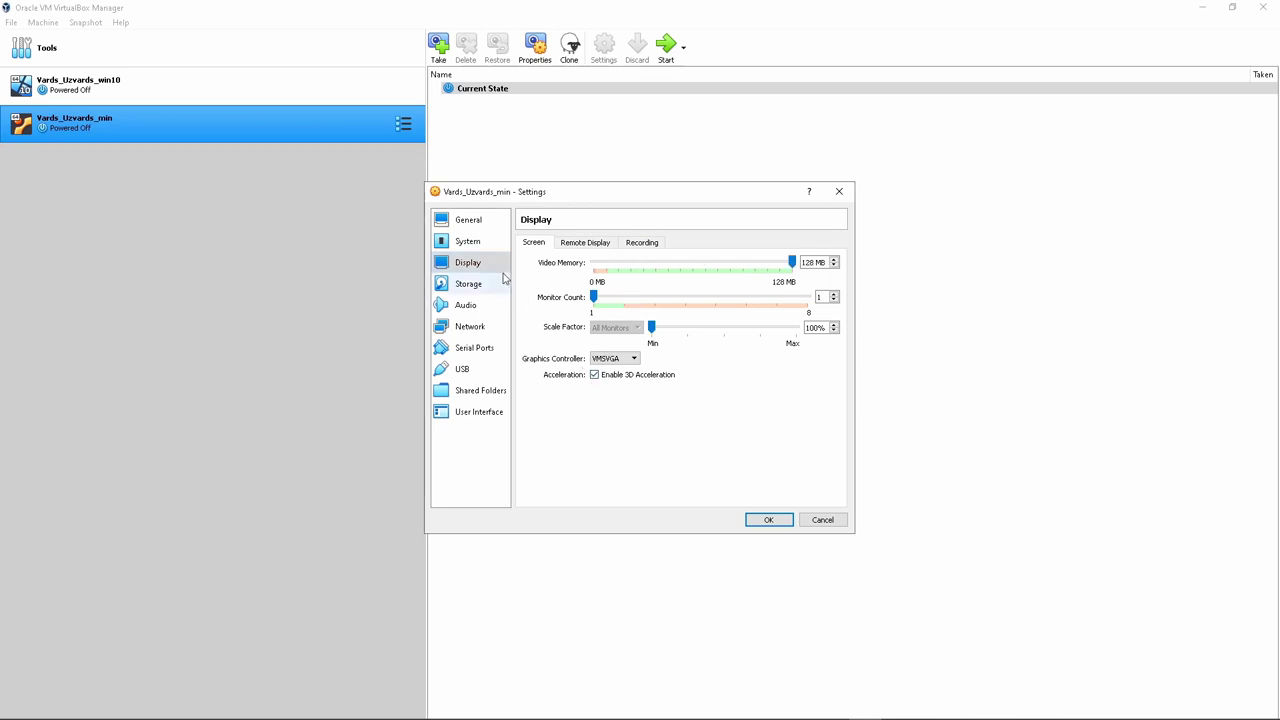
# Create a second 20 GB disk and attach it to the SATA controller
pyautogui.click(466, 283)
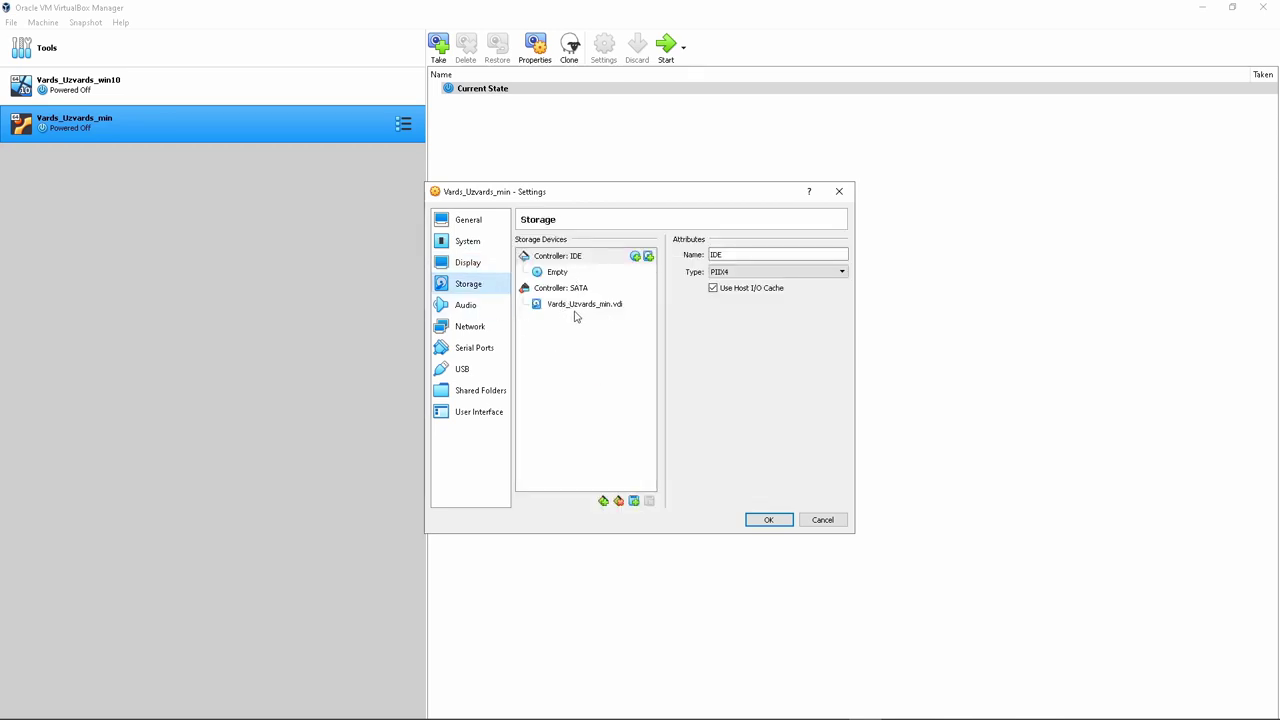
pyautogui.click(568, 292)
pyautogui.click(649, 288)
pyautogui.click(476, 295)
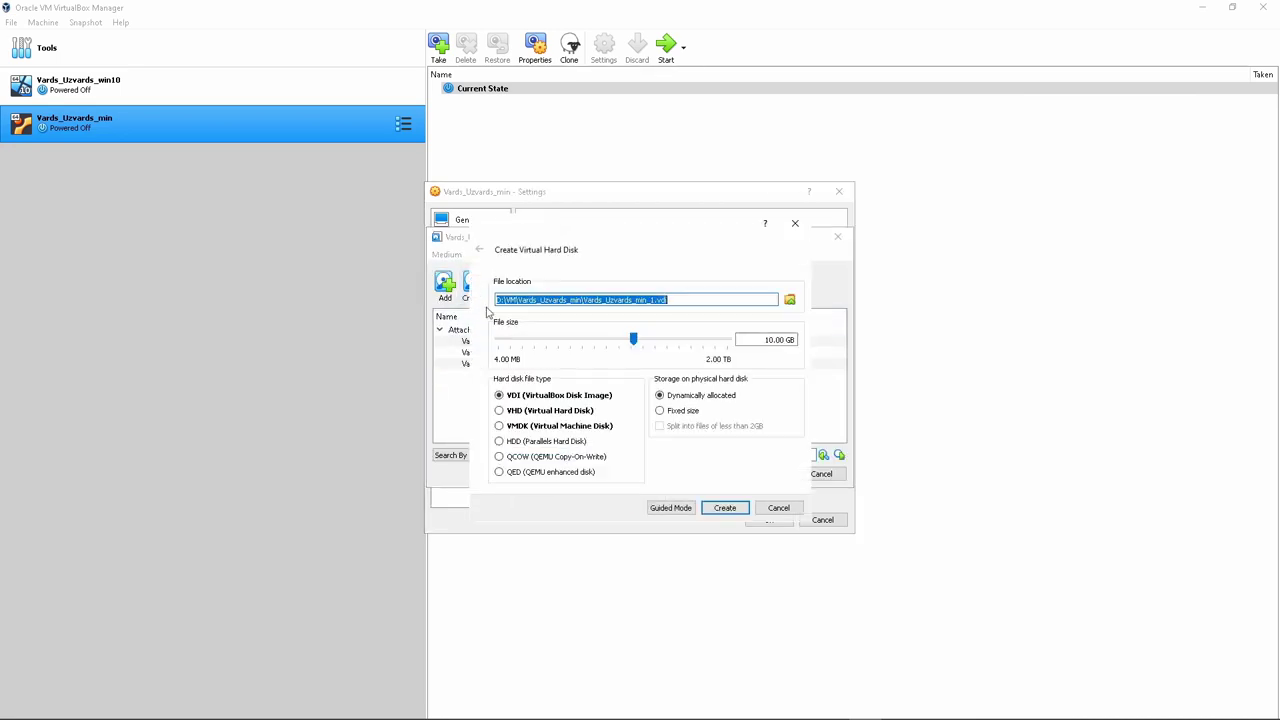
pyautogui.click(768, 340)
pyautogui.press('Delete')
pyautogui.write('2')
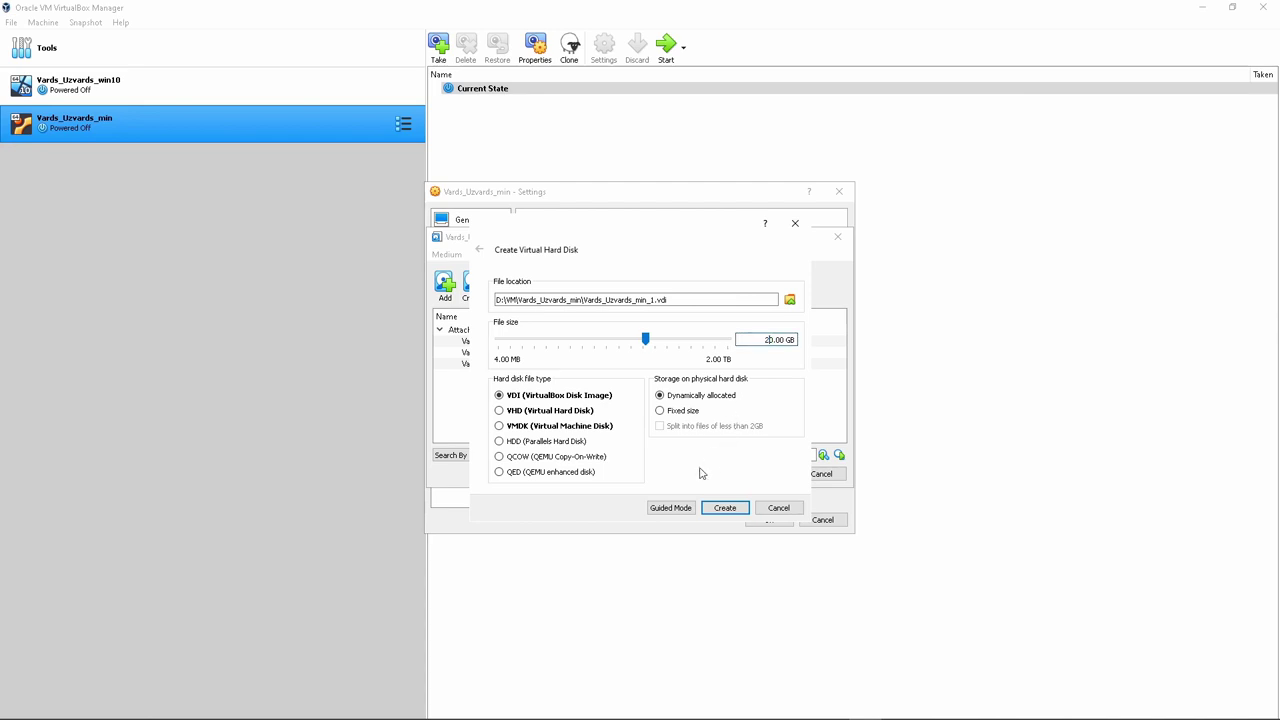
pyautogui.click(724, 508)
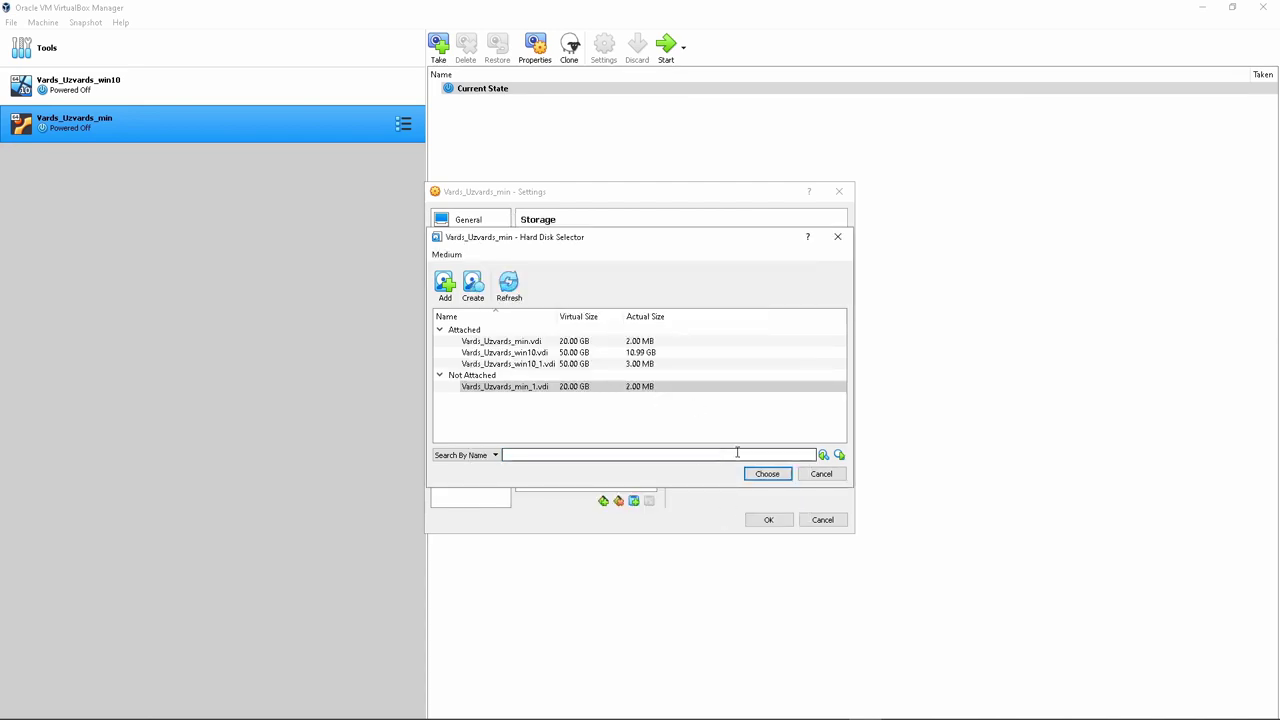
pyautogui.click(767, 474)
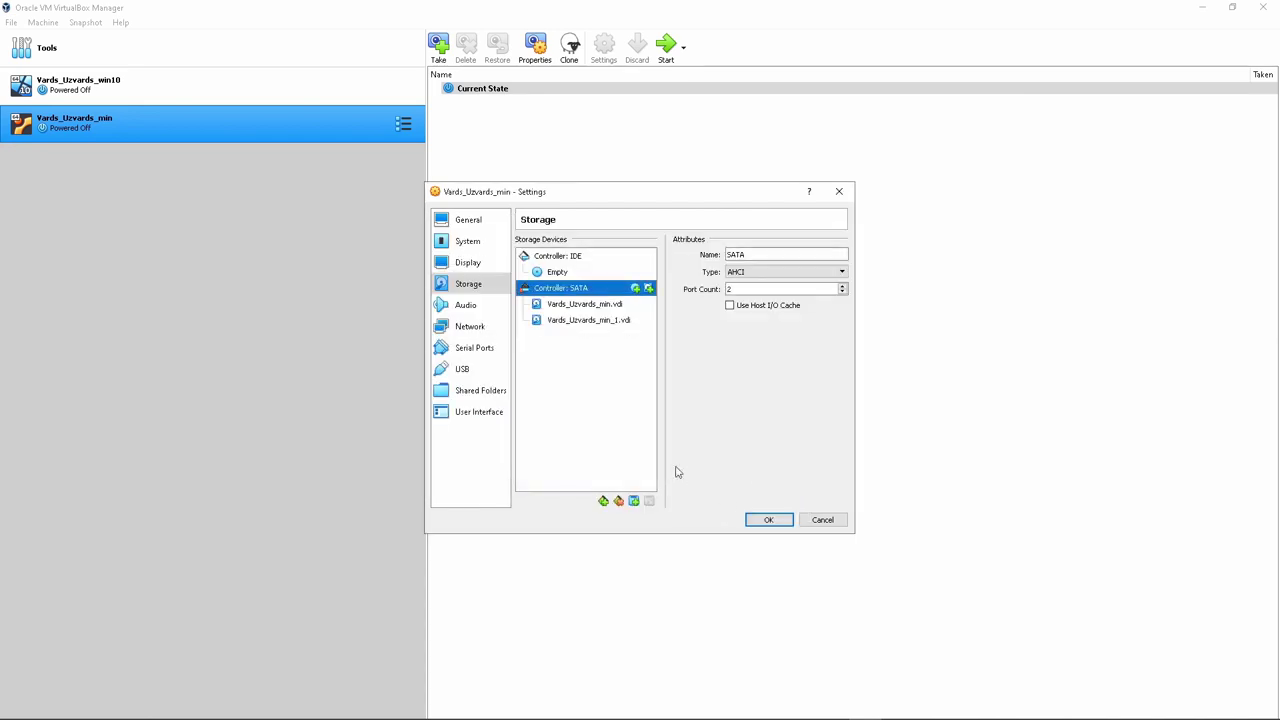
pyautogui.click(451, 308)
# Attach the network adapter as Bridged Adapter and review the serial, USB and shared folder settings
pyautogui.click(482, 334)
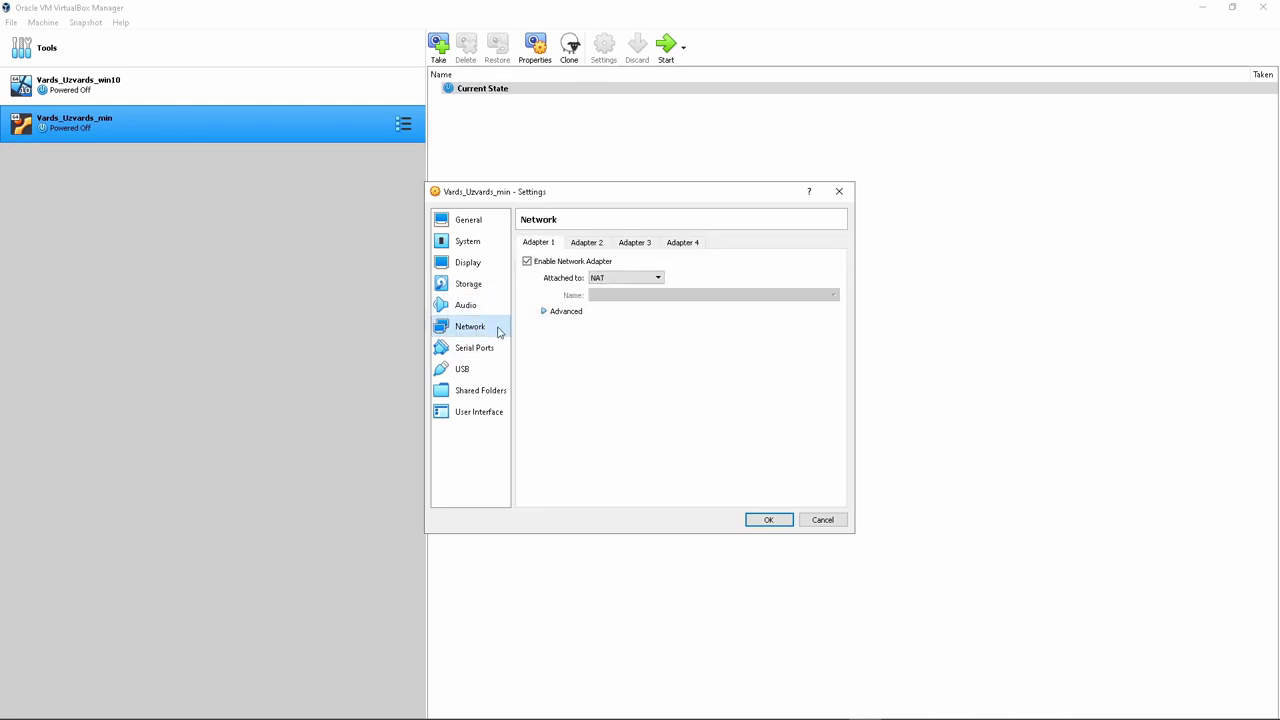
pyautogui.click(624, 277)
pyautogui.click(615, 312)
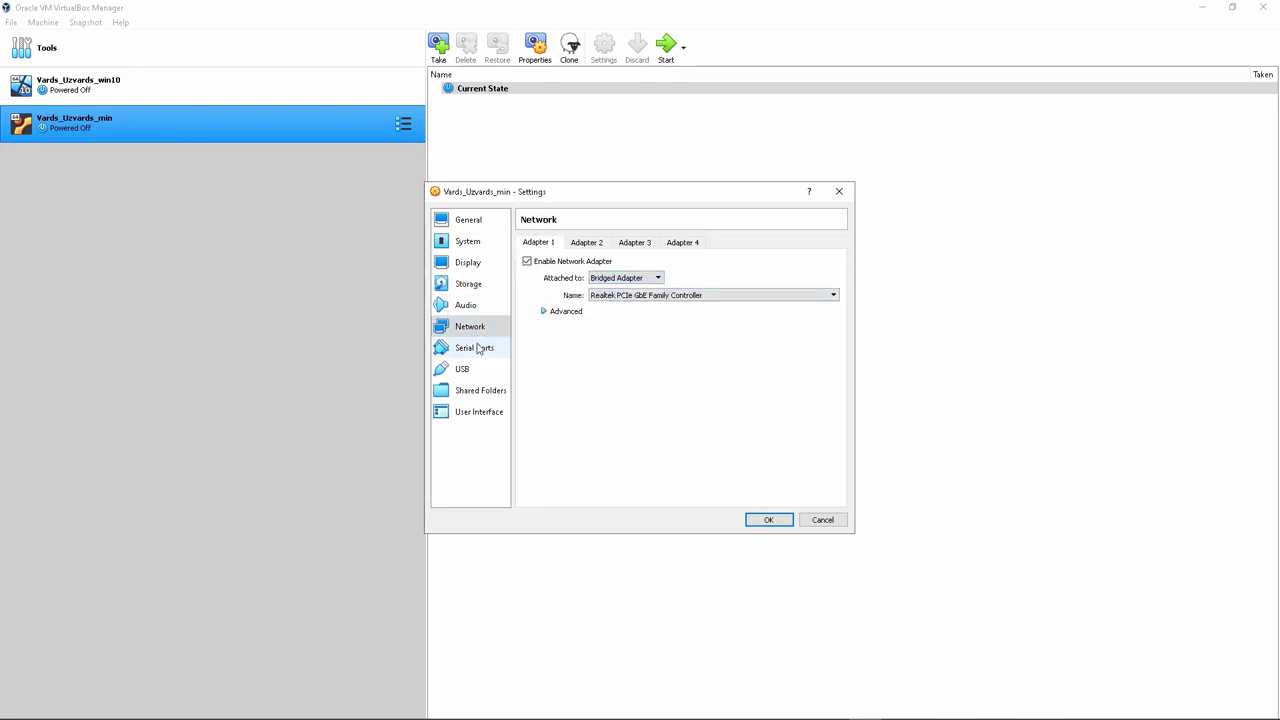
pyautogui.click(480, 352)
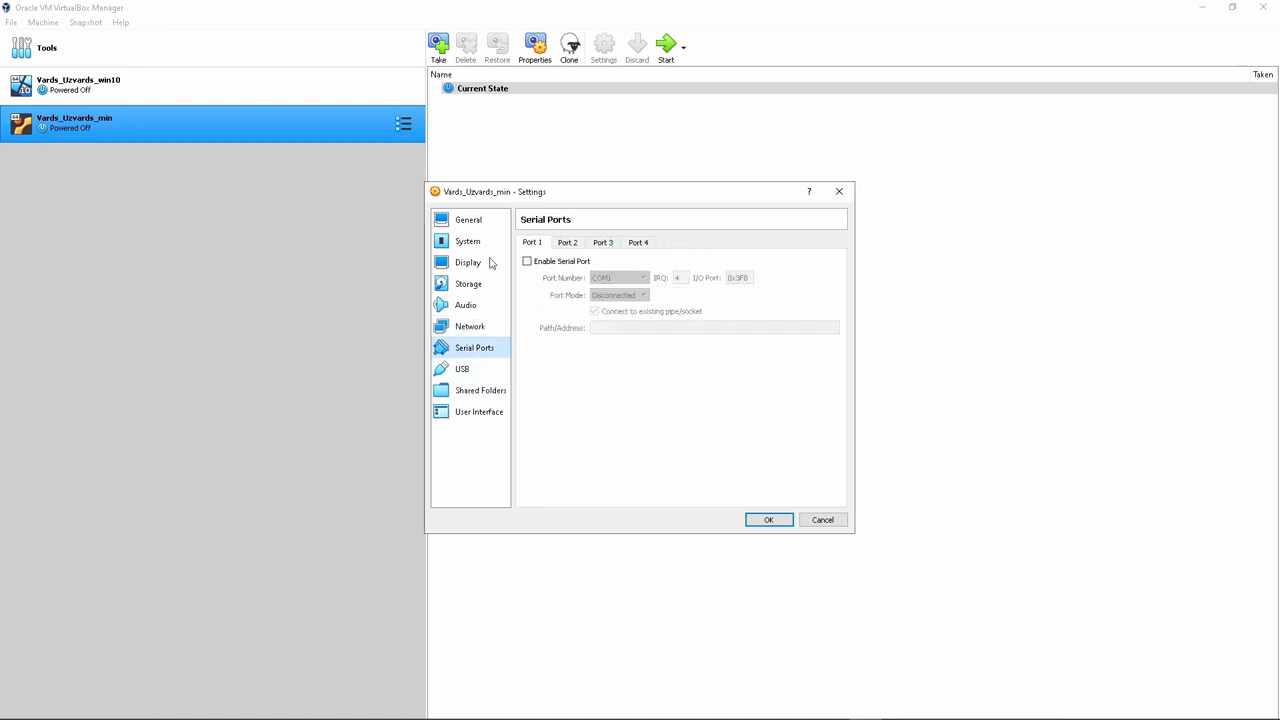
pyautogui.click(461, 372)
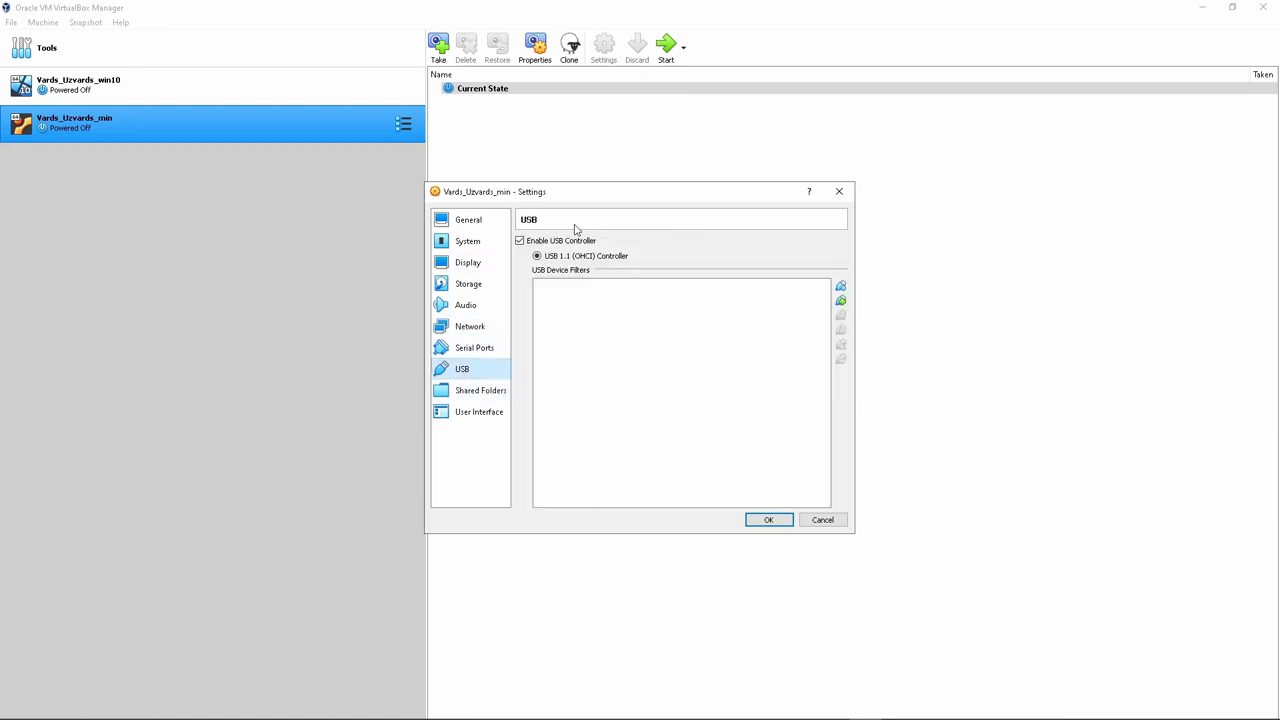
pyautogui.click(494, 394)
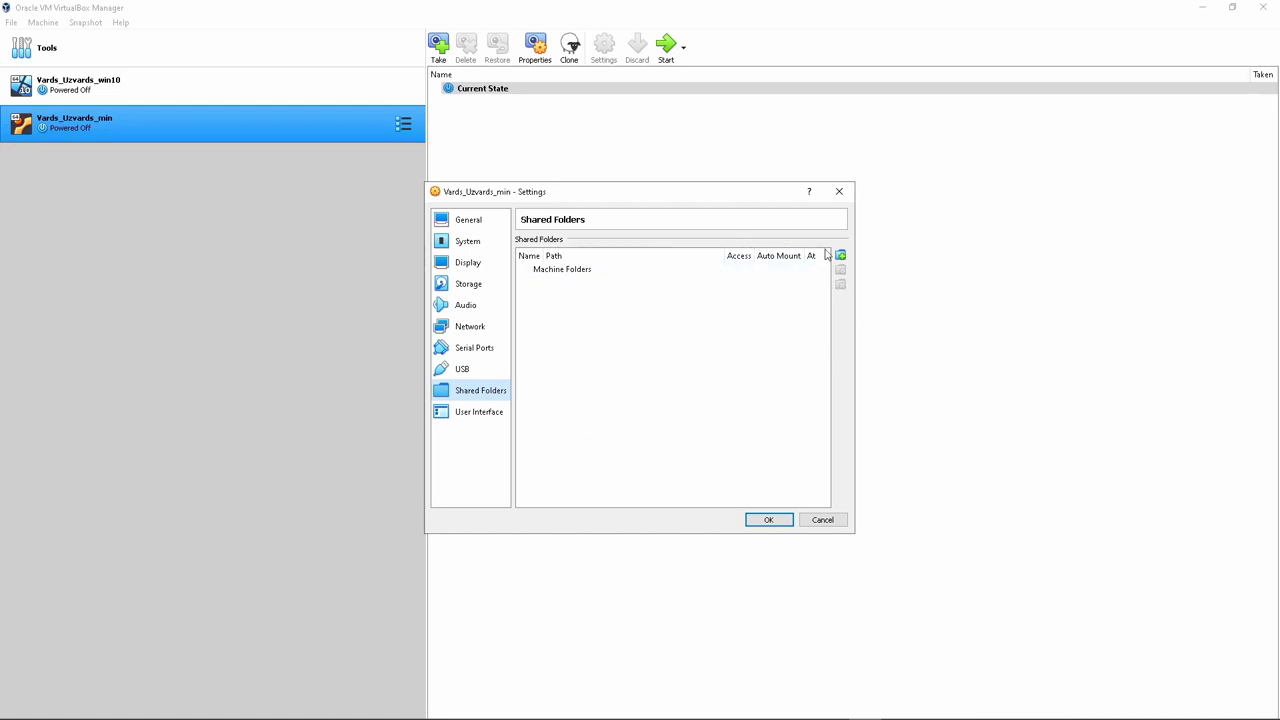
# Load linuxmint-19-cinnamon-64bit-v2.iso into the empty optical drive and save the settings
pyautogui.click(467, 285)
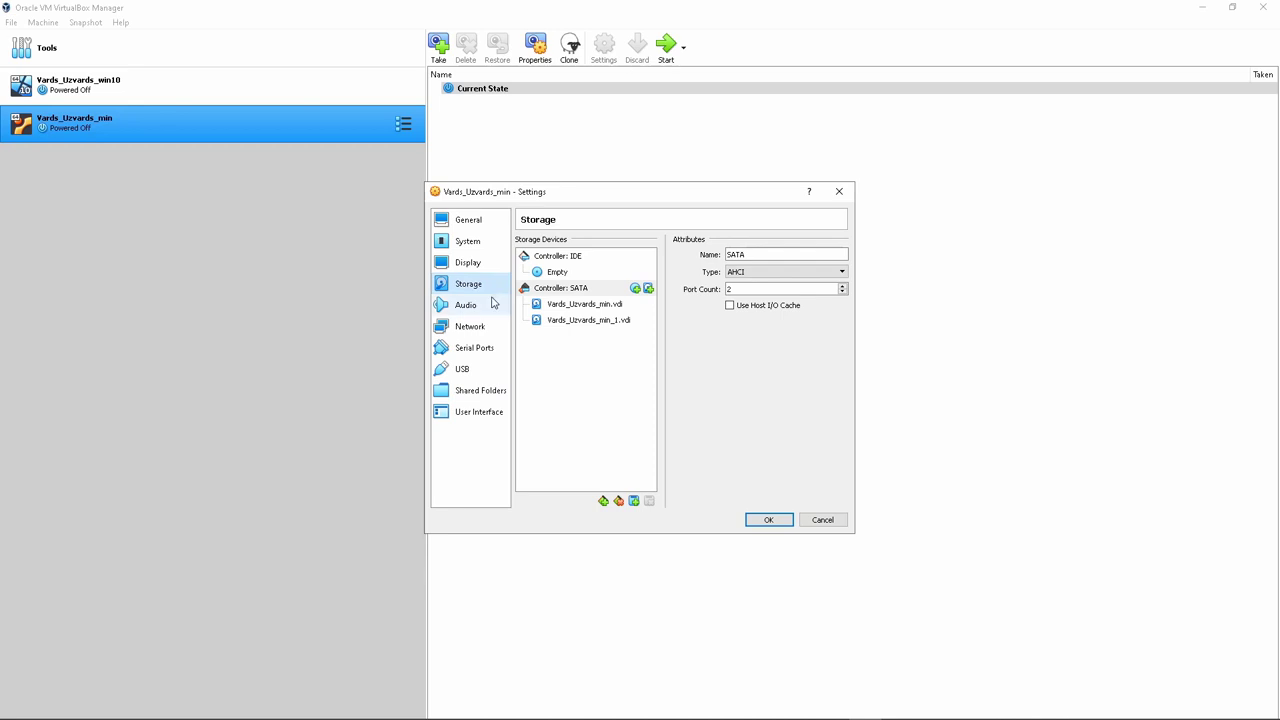
pyautogui.click(572, 273)
pyautogui.click(840, 255)
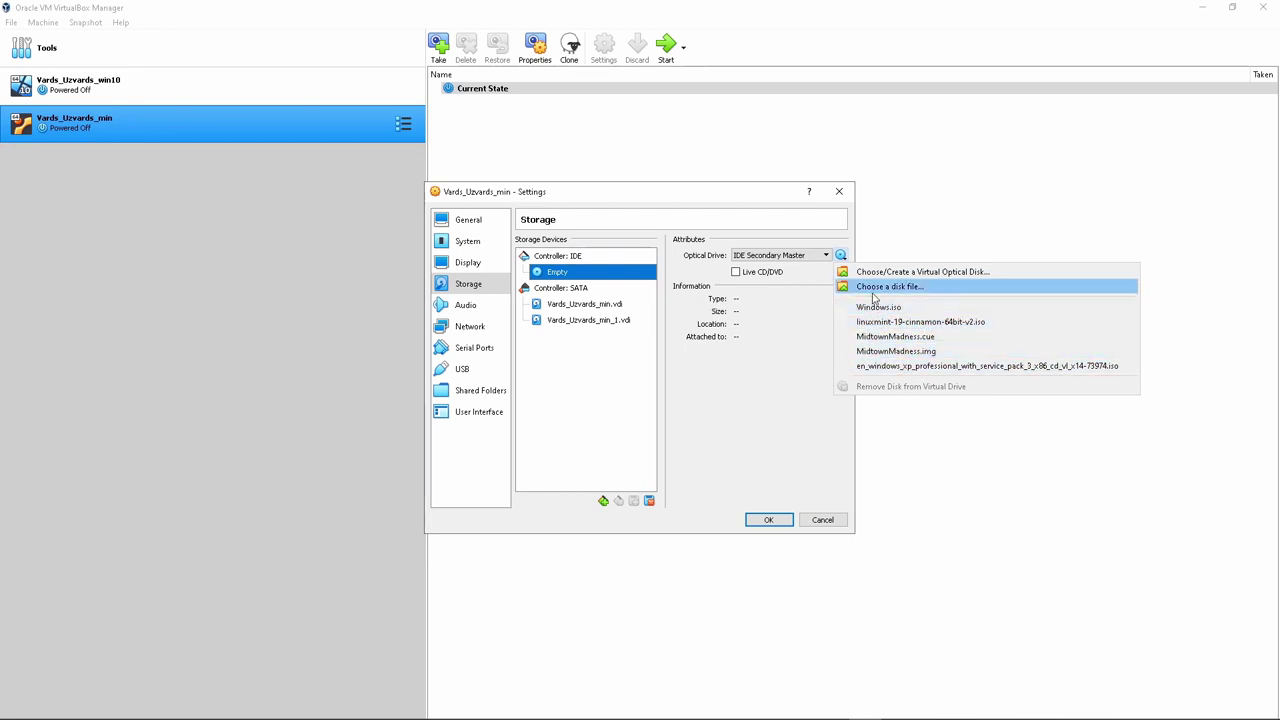
pyautogui.click(878, 288)
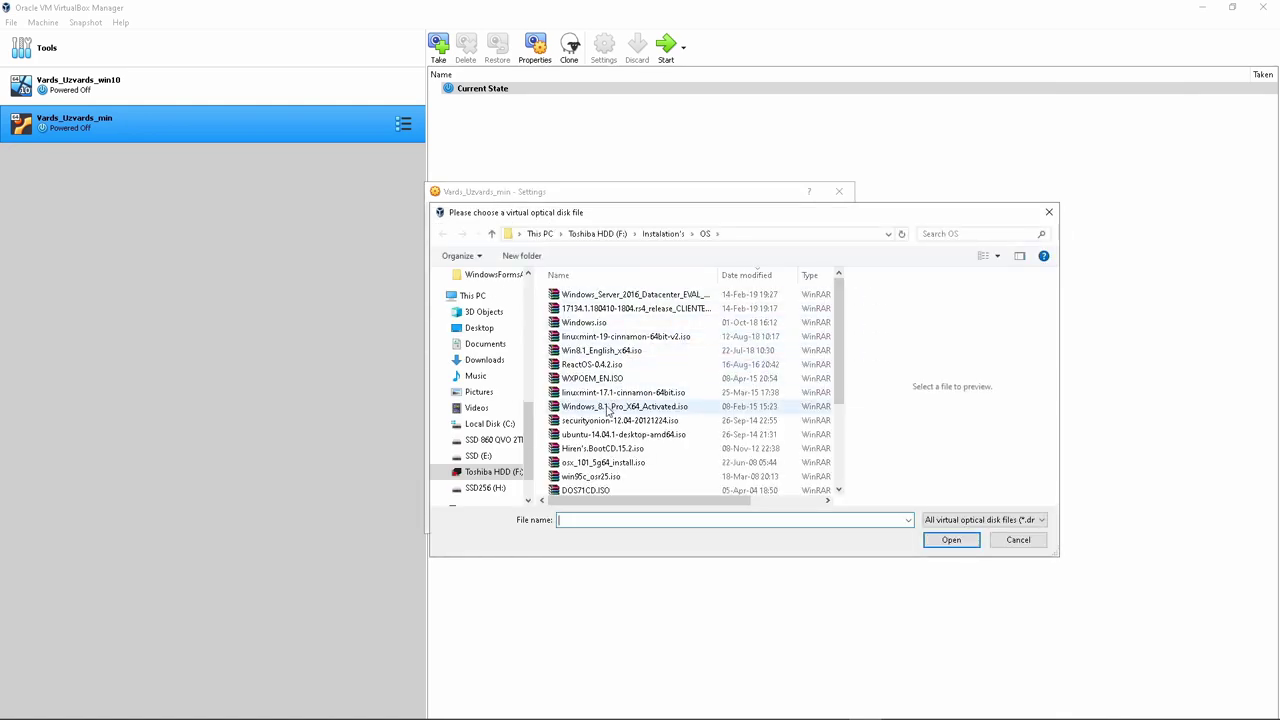
pyautogui.click(680, 337)
pyautogui.click(949, 540)
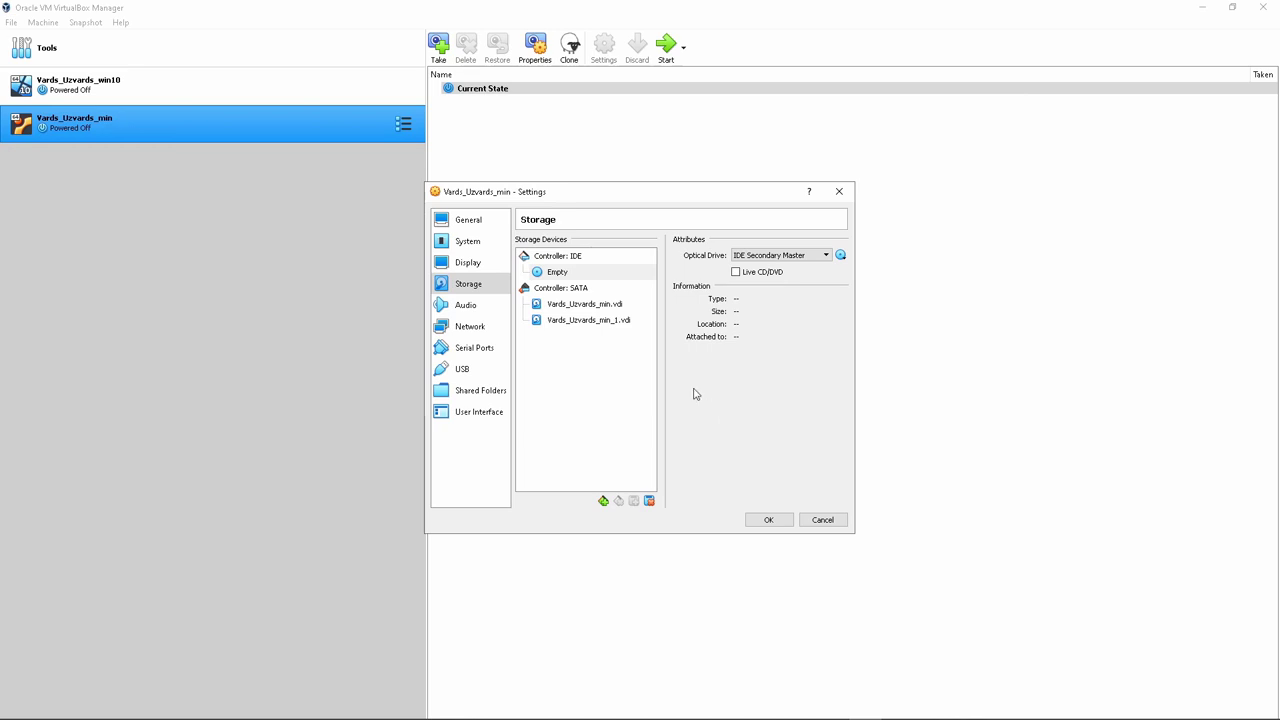
pyautogui.click(768, 521)
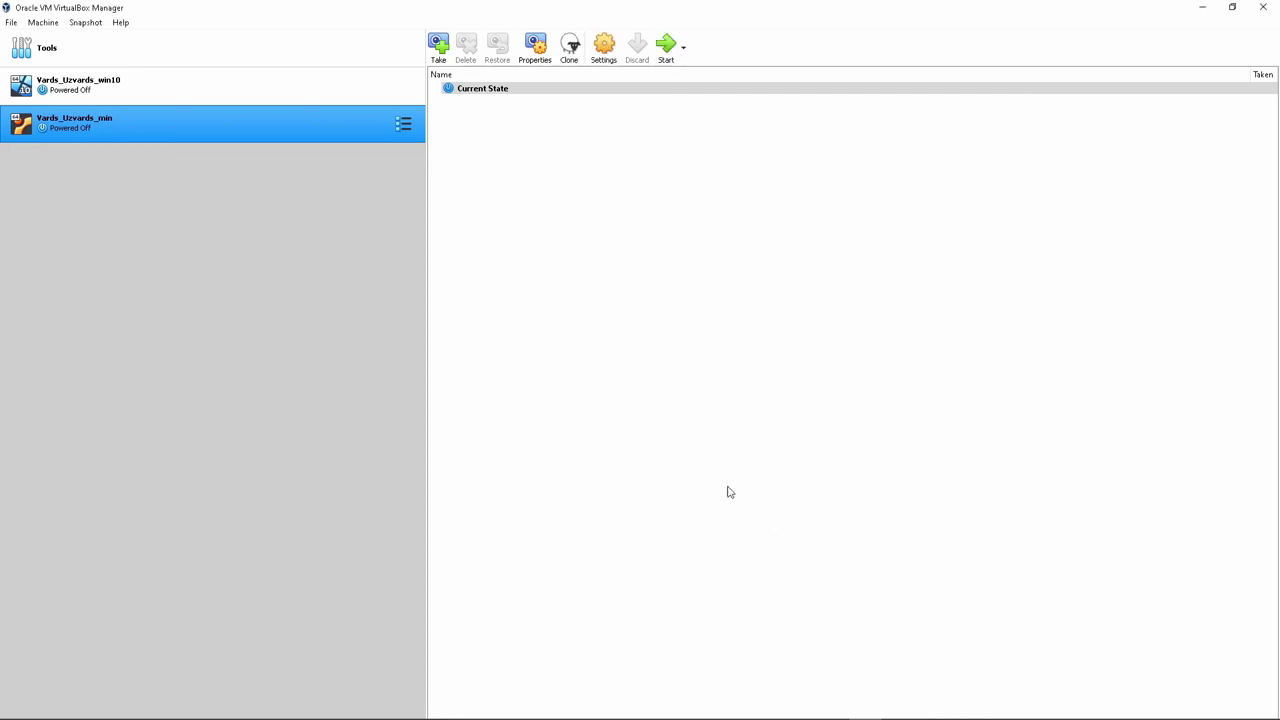
# Start Vards_Uzvards_min, move its window aside and skip the countdown to boot Linux Mint
pyautogui.press('Return')
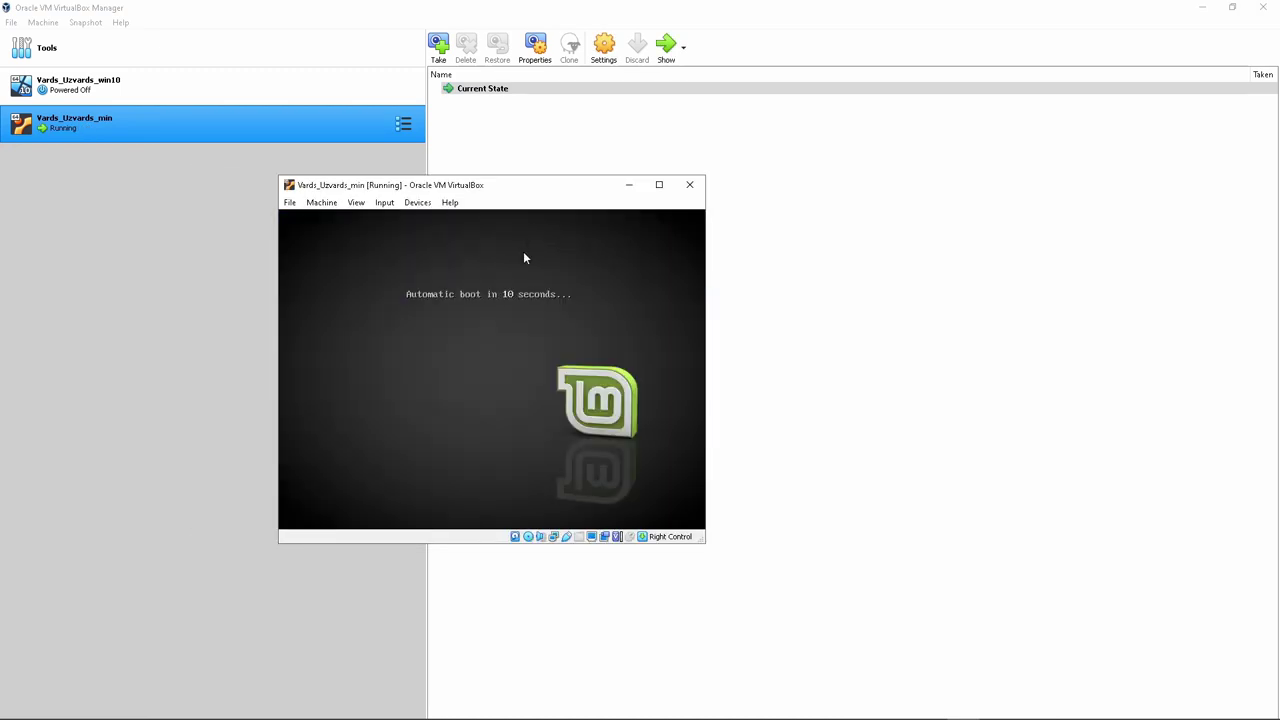
pyautogui.moveTo(504, 190); pyautogui.dragTo(596, 193)
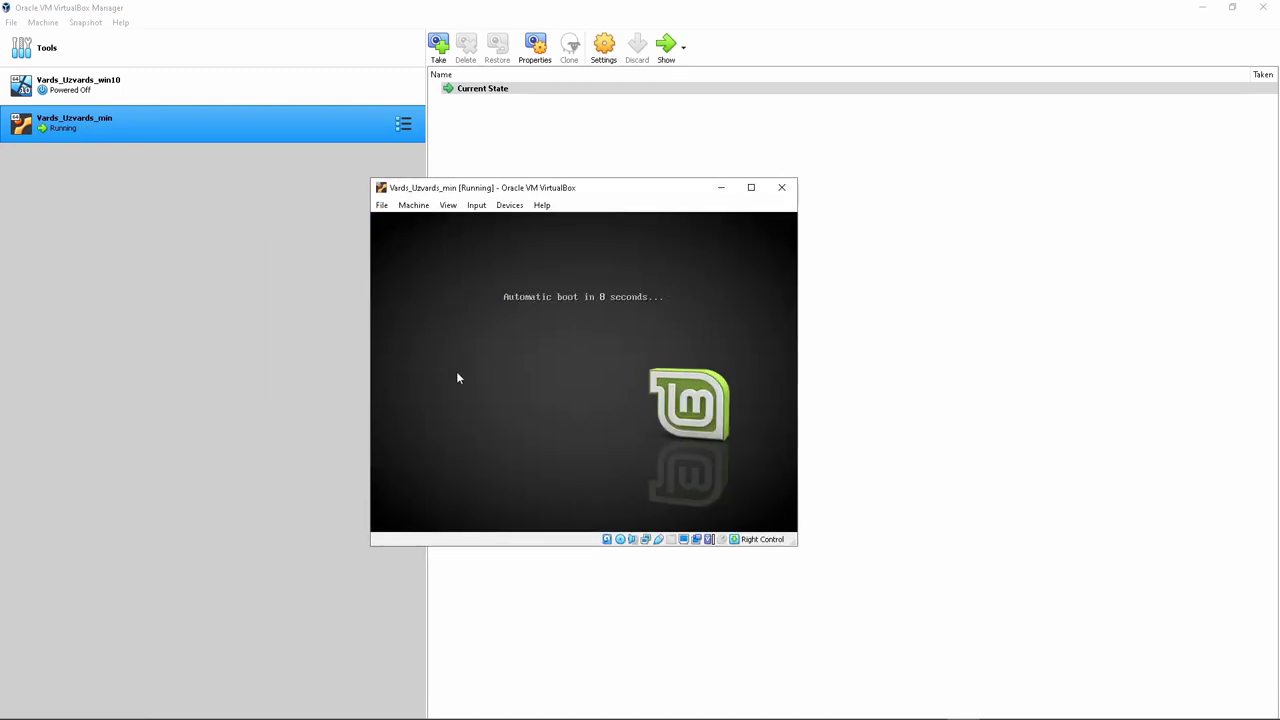
pyautogui.press('Return')
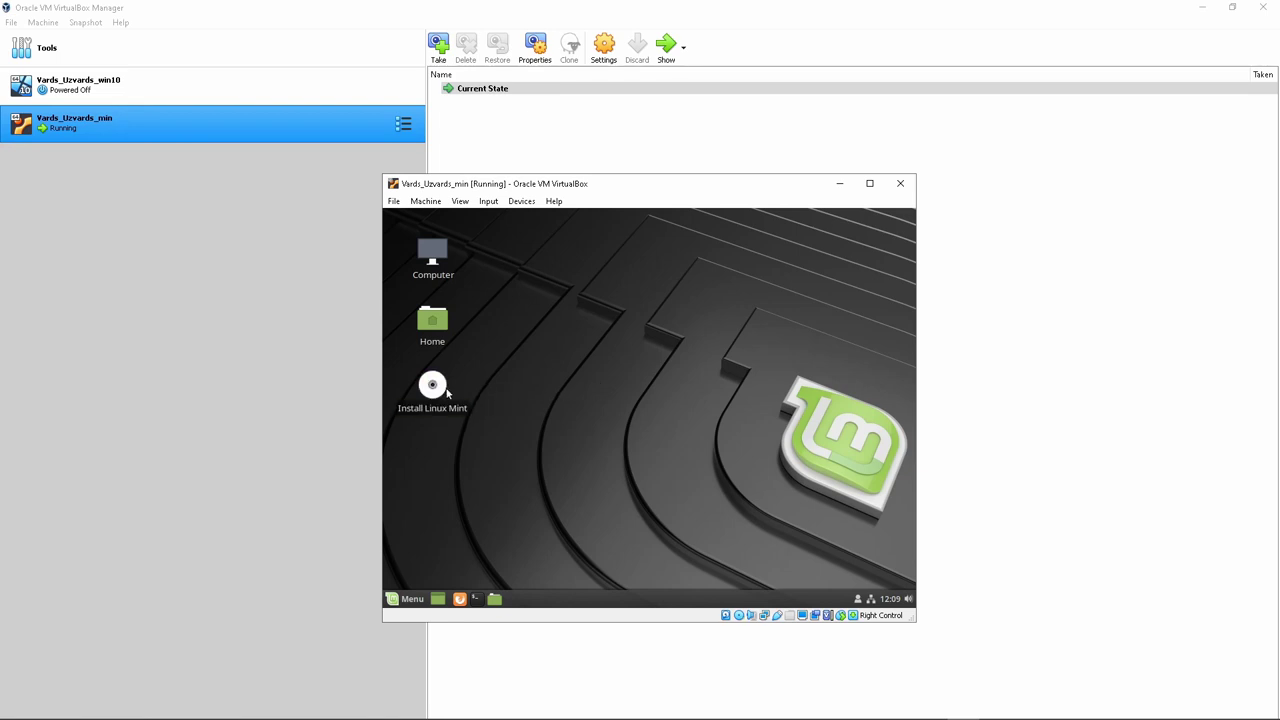
# Launch the Linux Mint installer, accepting English, the English (US) layout and no third-party software
pyautogui.doubleClick(447, 395)
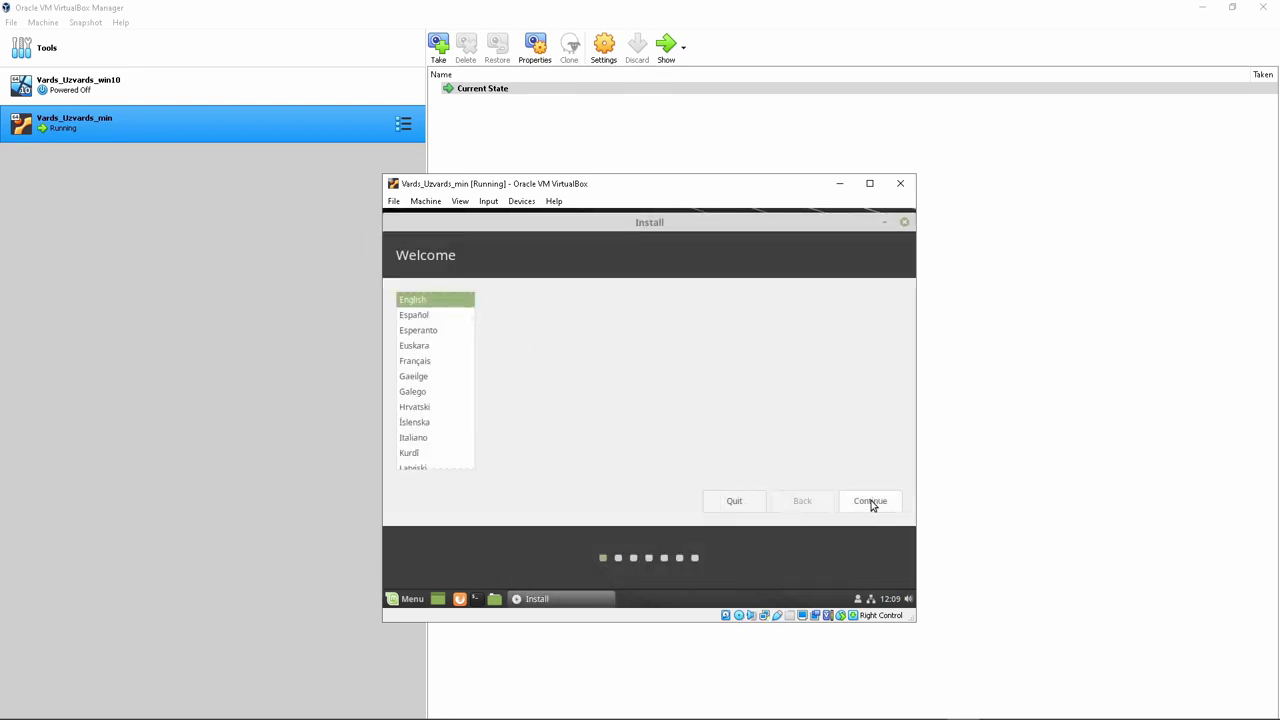
pyautogui.click(870, 502)
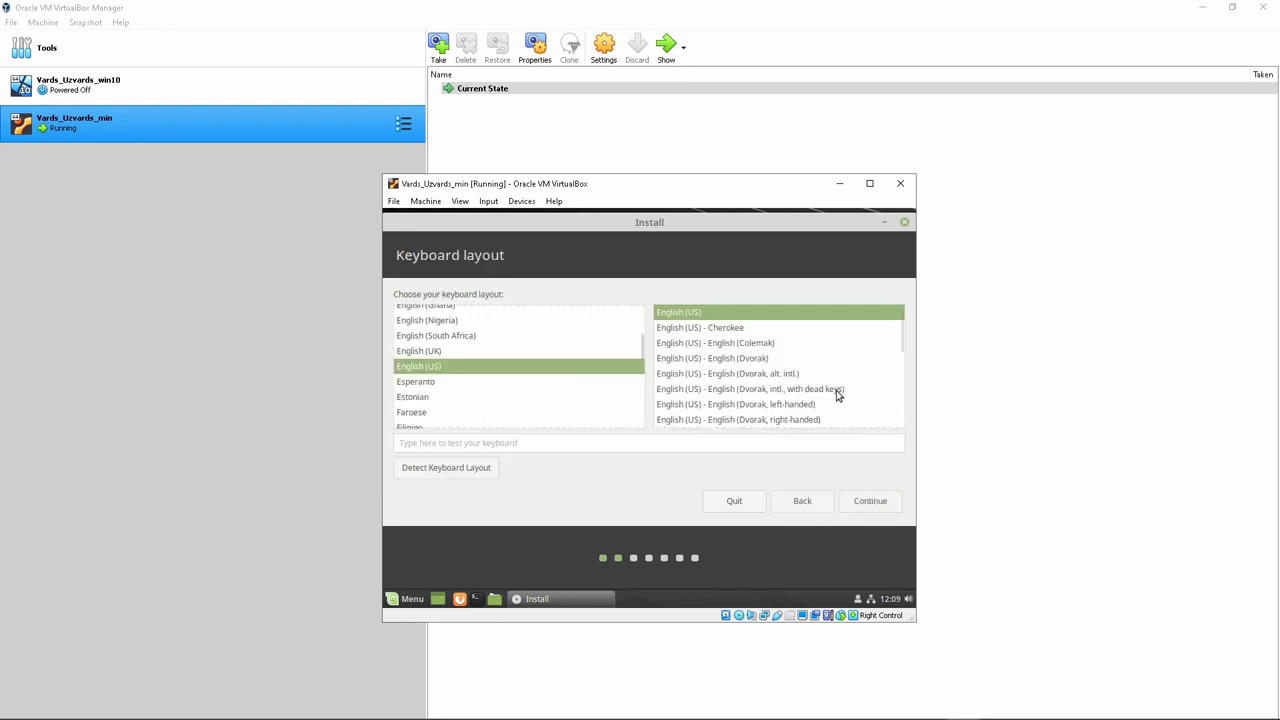
pyautogui.click(872, 504)
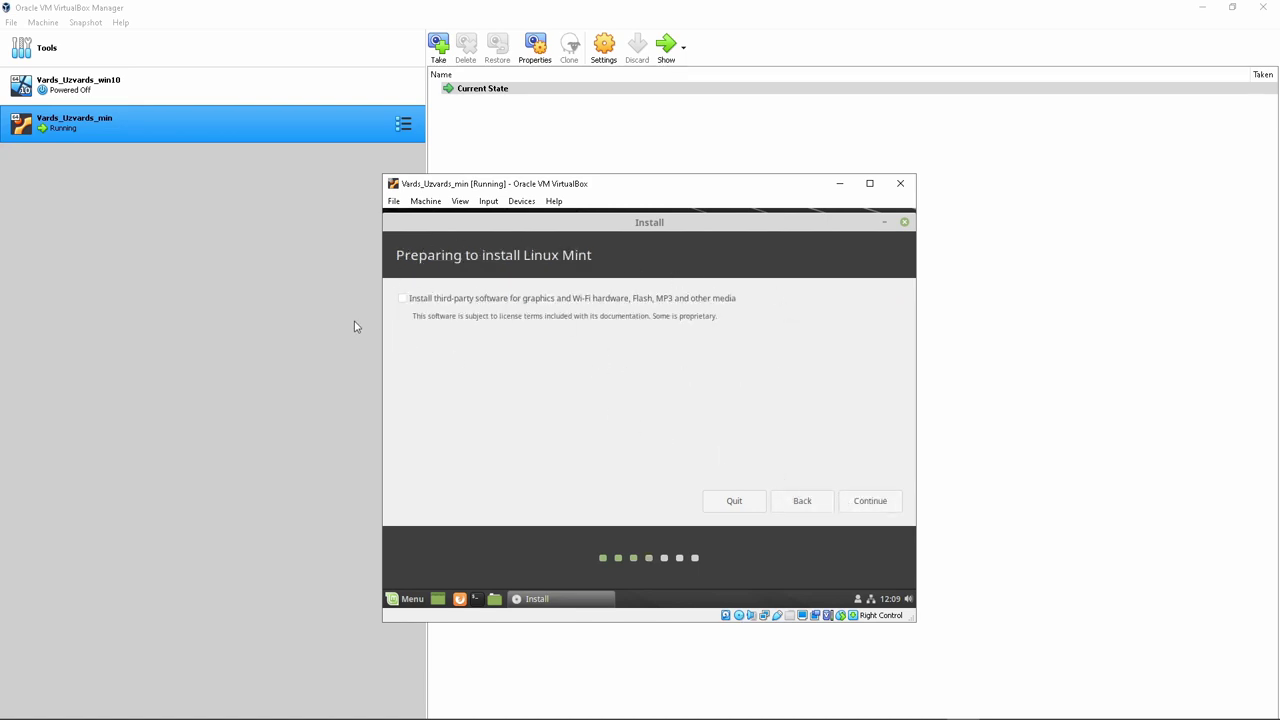
pyautogui.click(885, 502)
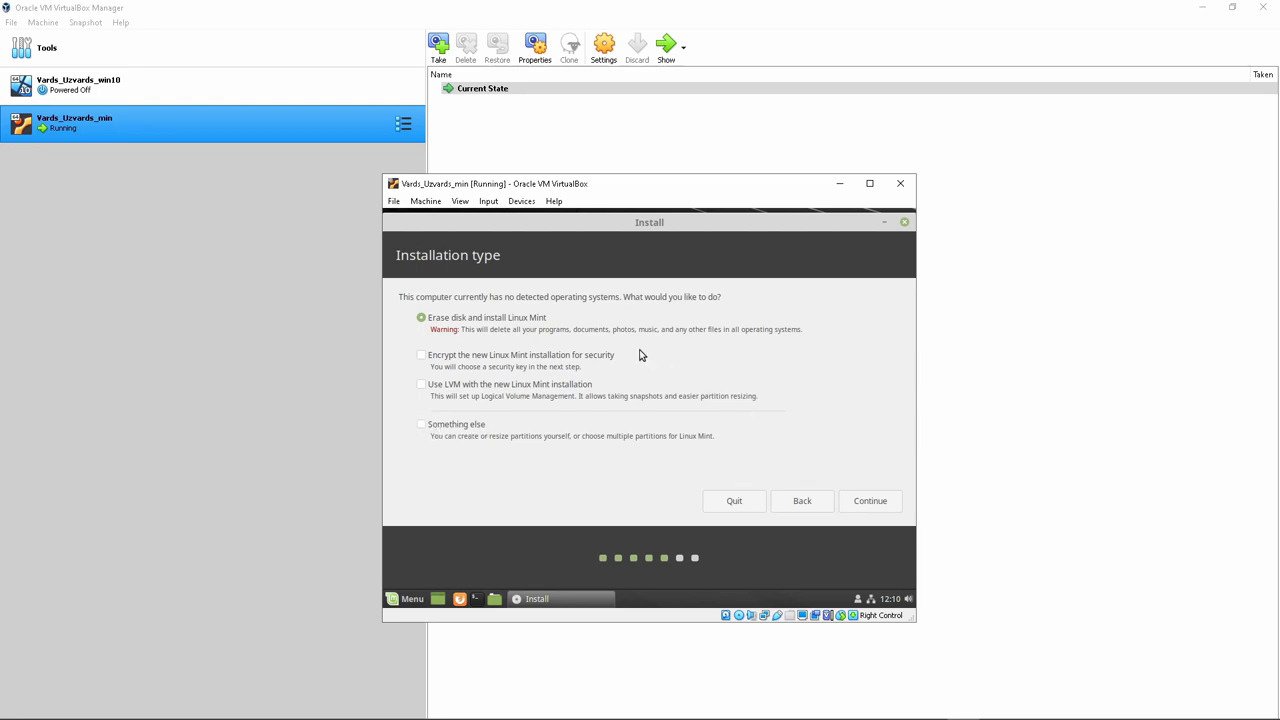
# Choose Erase disk and install Linux Mint on sda and confirm writing the partition changes
pyautogui.click(878, 507)
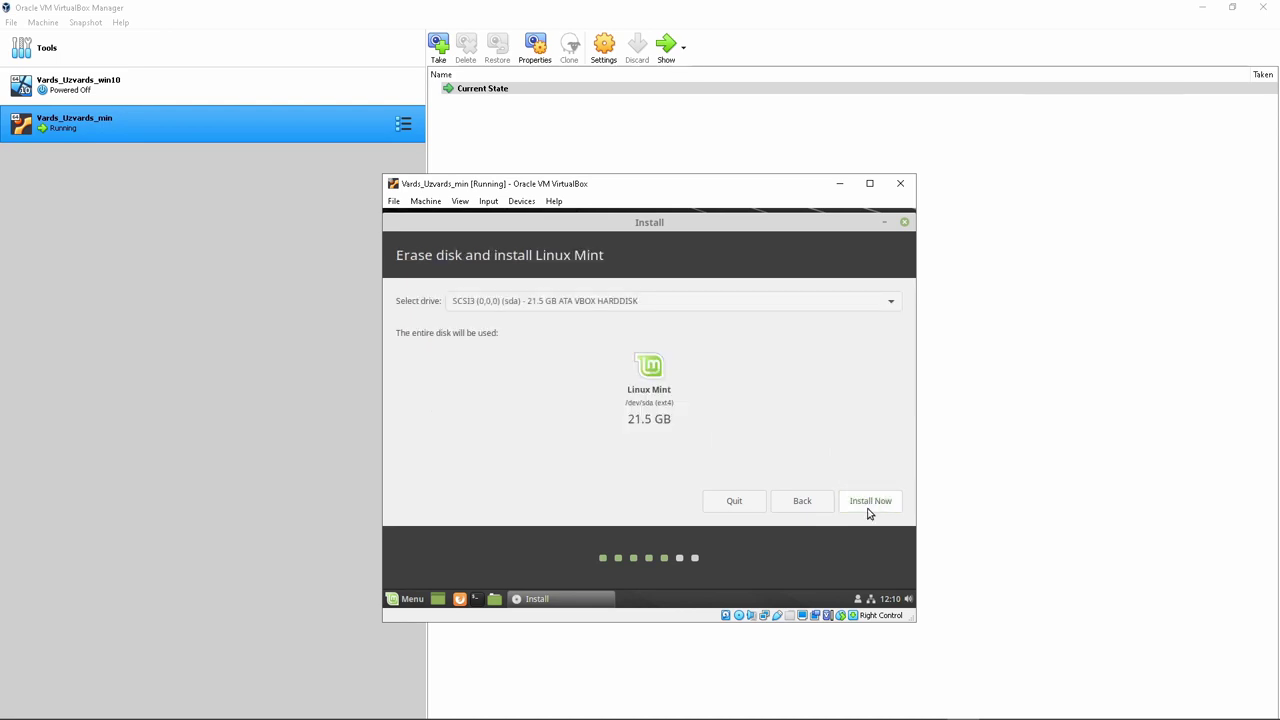
pyautogui.click(841, 306)
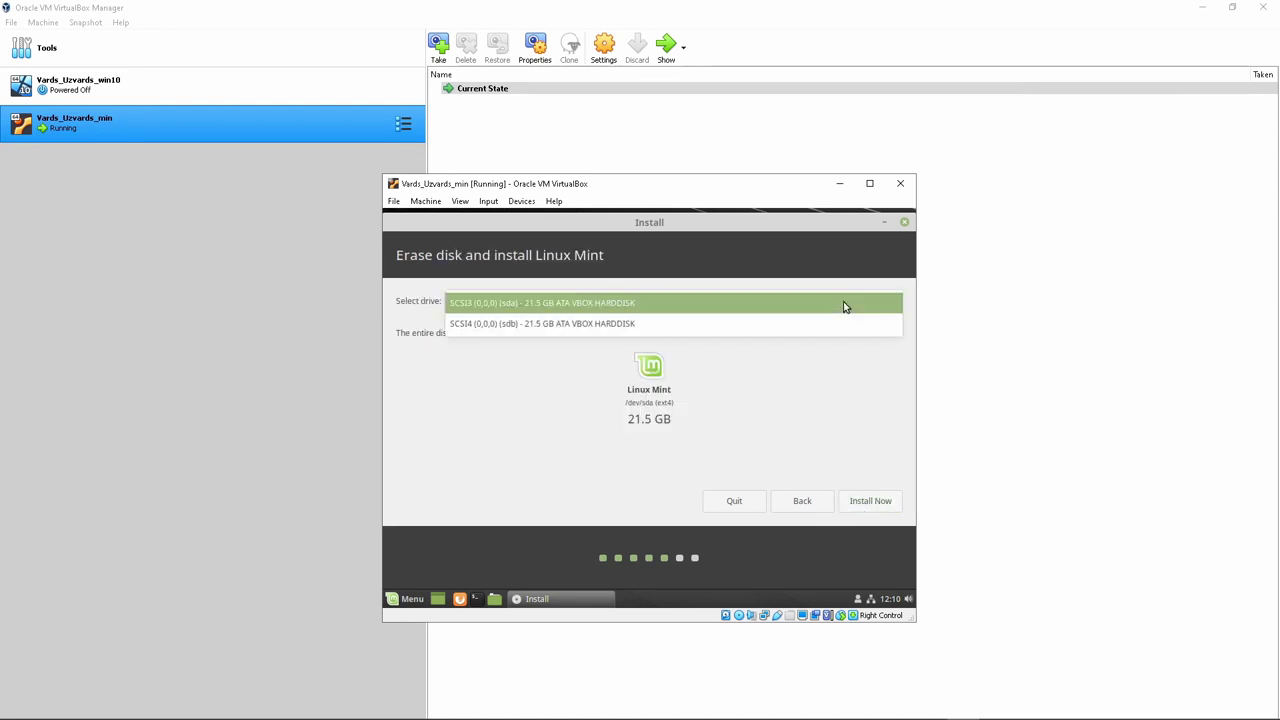
pyautogui.click(606, 306)
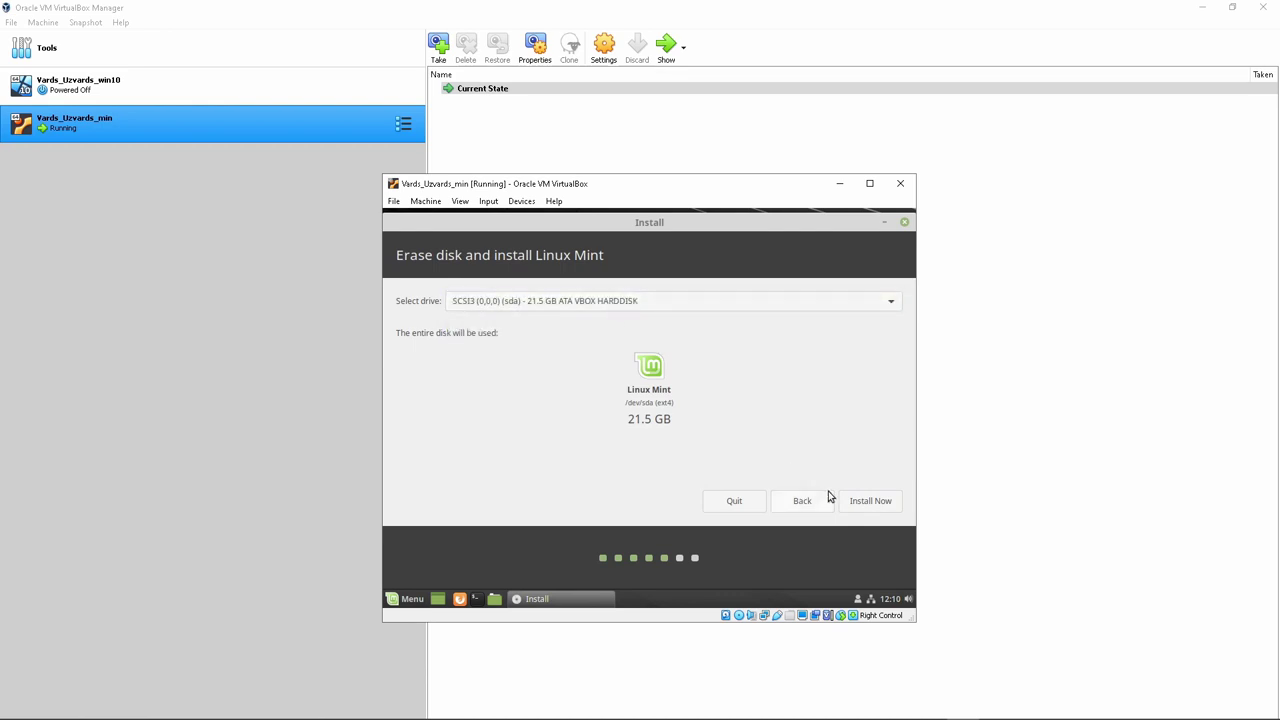
pyautogui.click(865, 503)
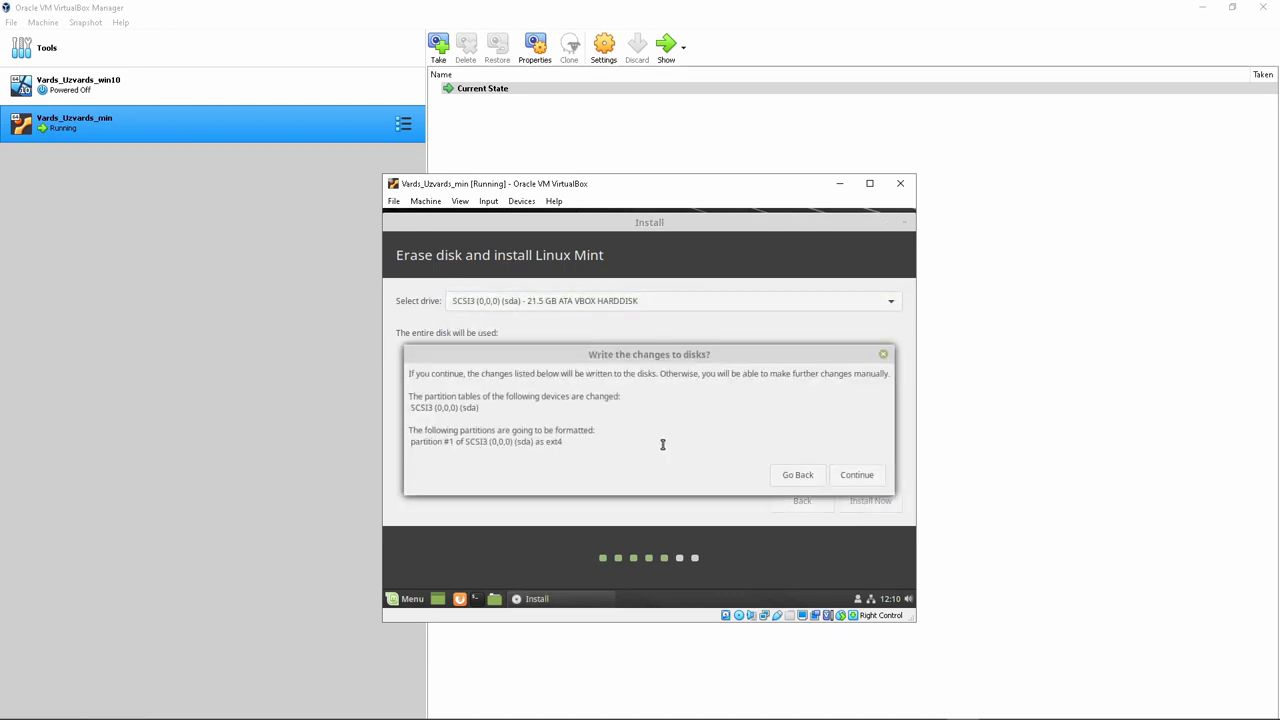
pyautogui.click(859, 475)
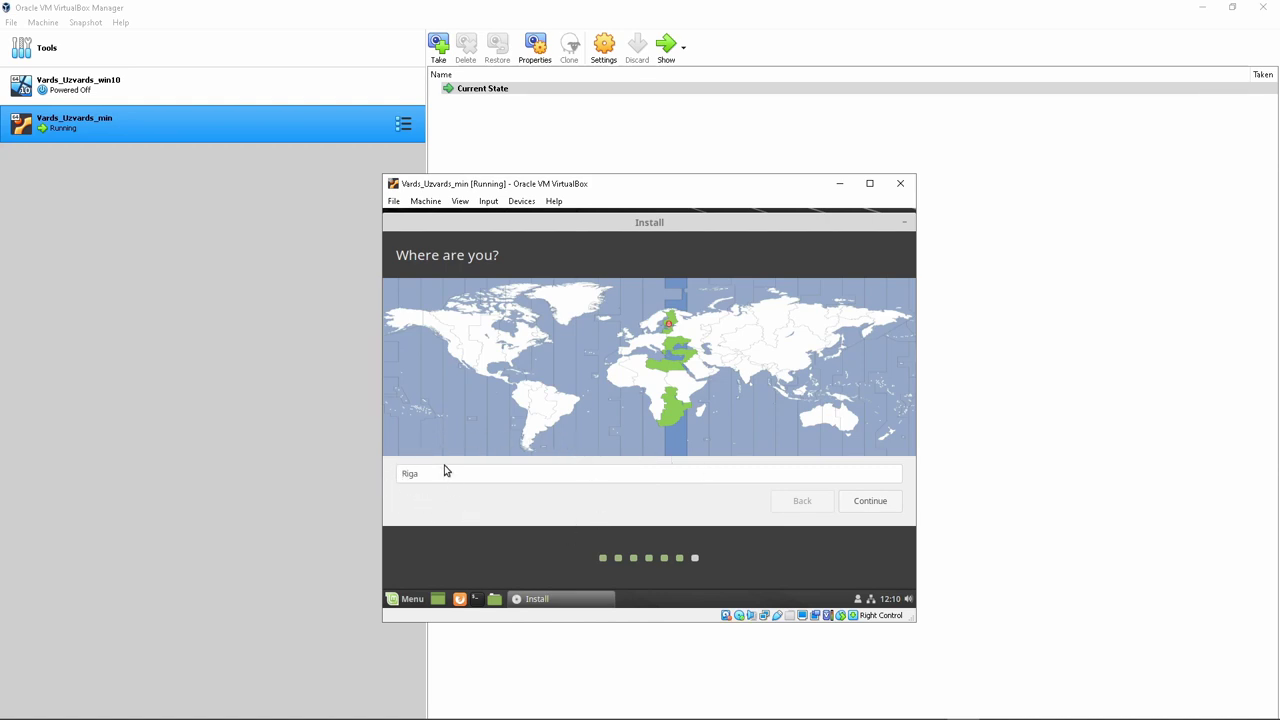
# Accept the Riga time zone and create the user account with name, username and password, then start installing
pyautogui.click(876, 501)
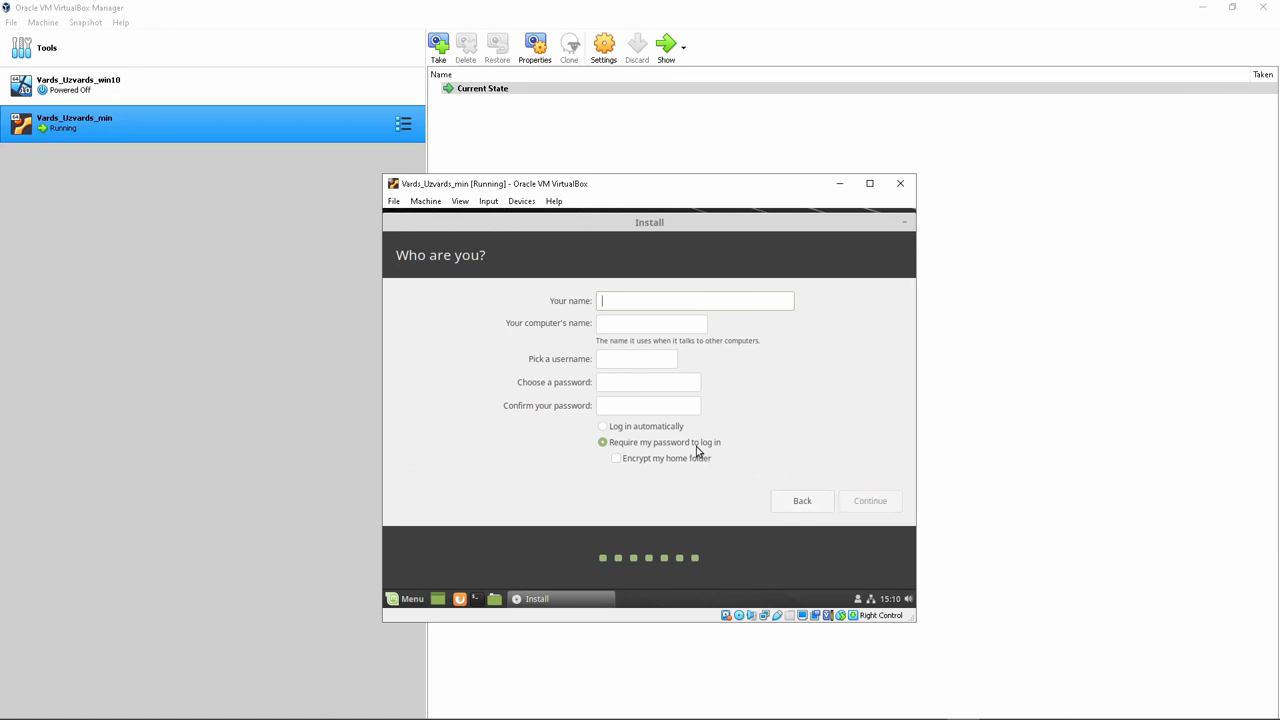
pyautogui.write('jan')
pyautogui.click(654, 386)
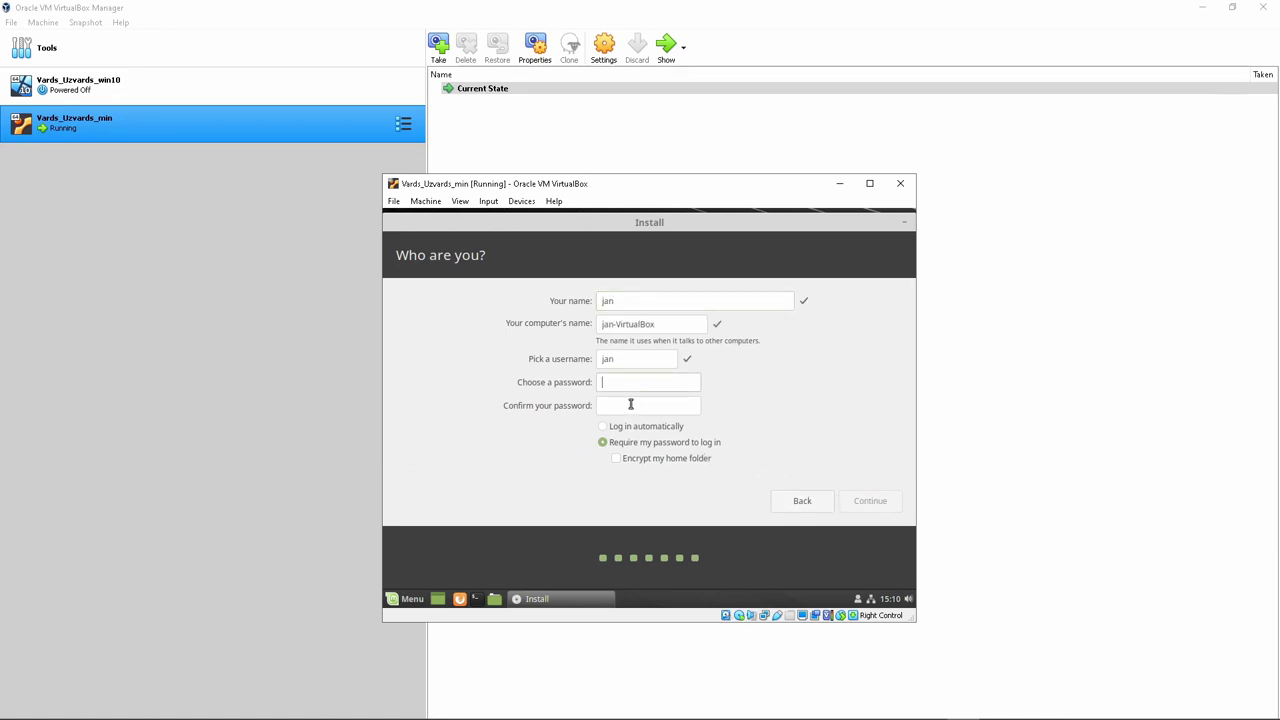
pyautogui.write('jan')
pyautogui.press('Tab')
pyautogui.write('jan')
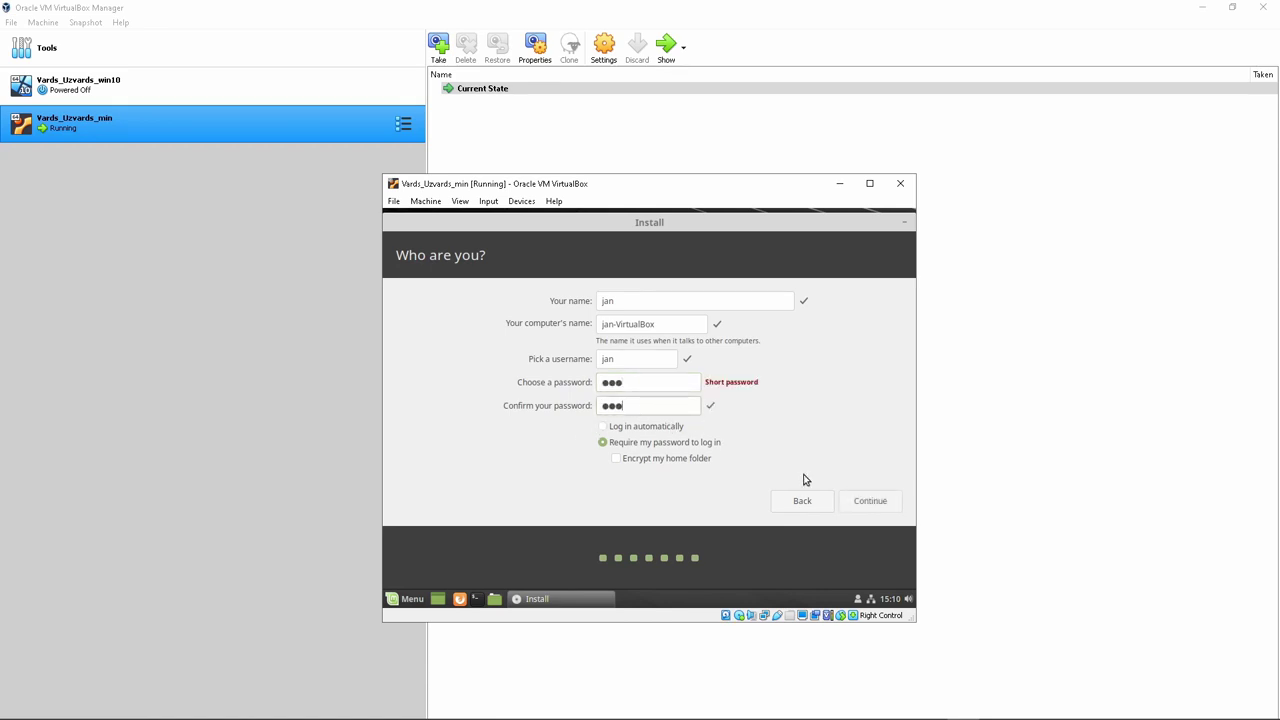
pyautogui.click(875, 505)
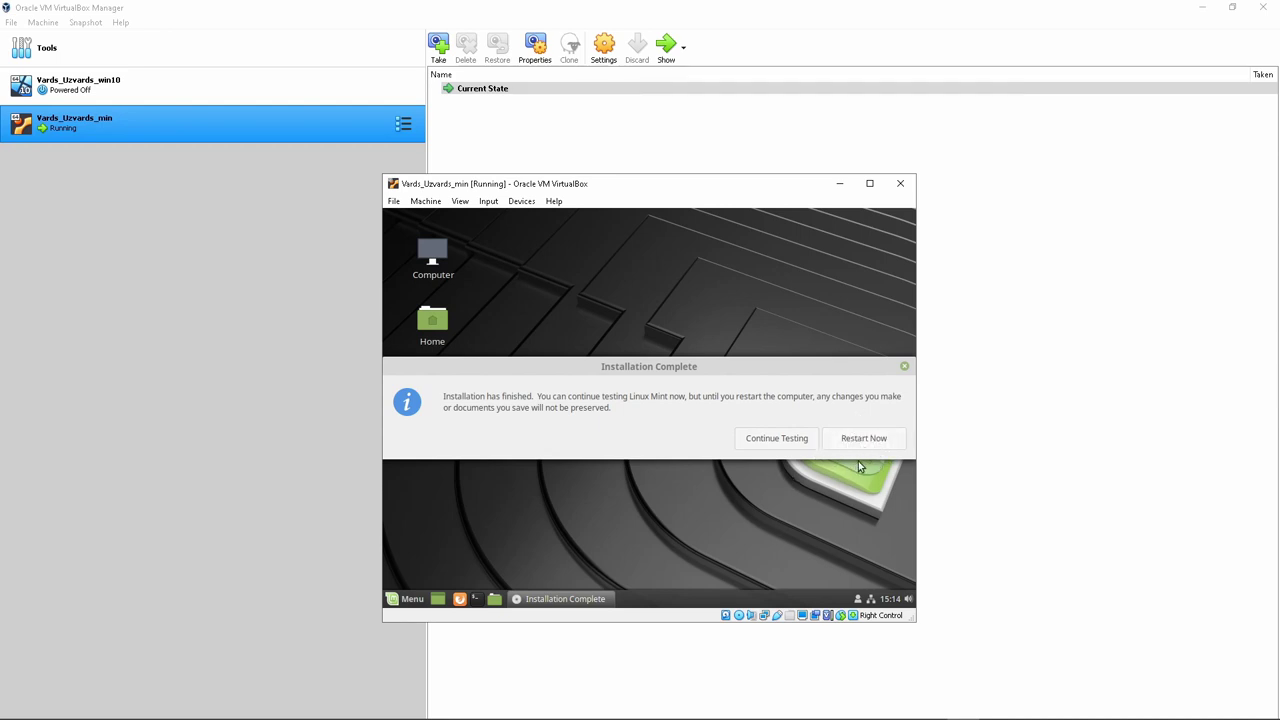
# Restart the guest after installation, boot past the installation-medium prompt, and log in with the account password
pyautogui.click(865, 441)
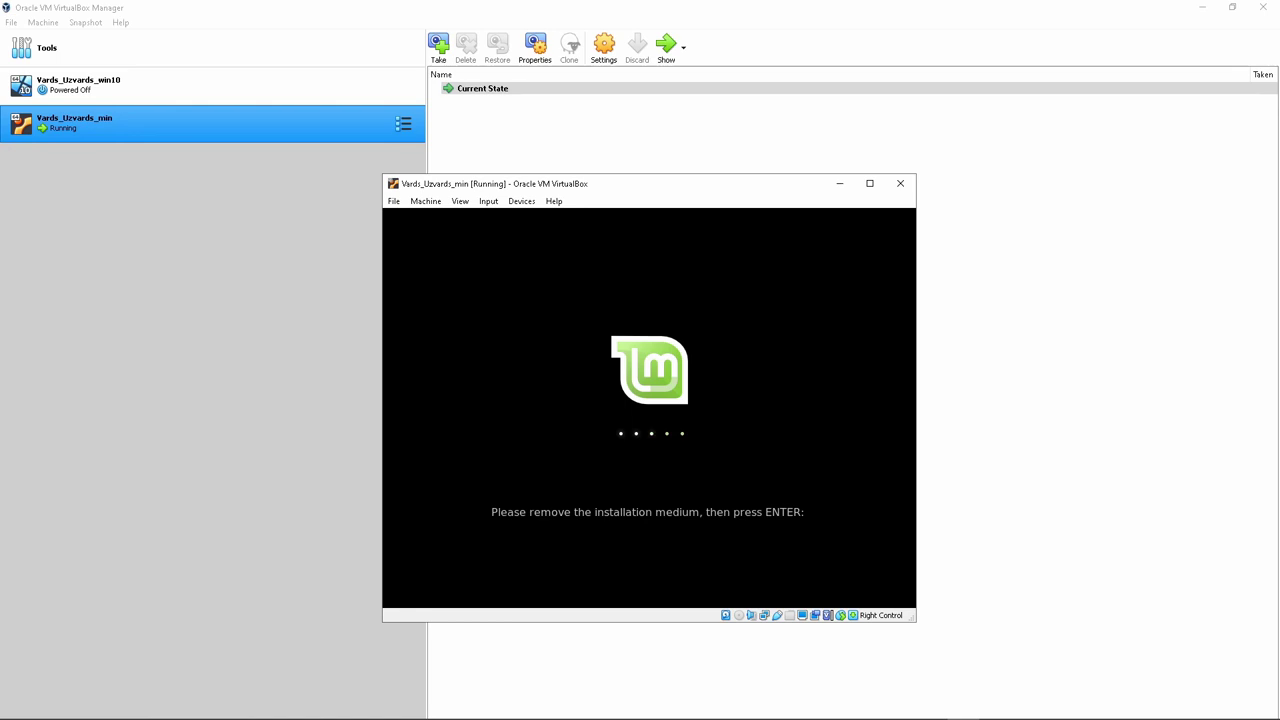
pyautogui.press('Return')
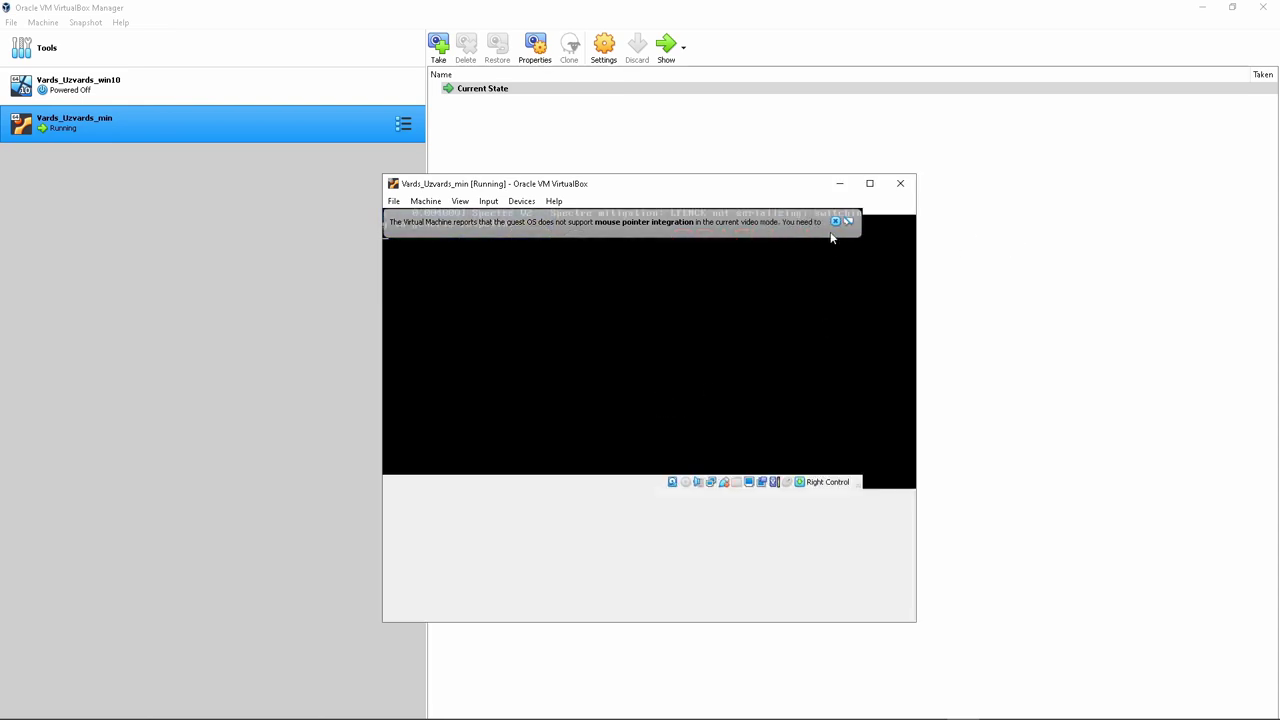
pyautogui.click(889, 222)
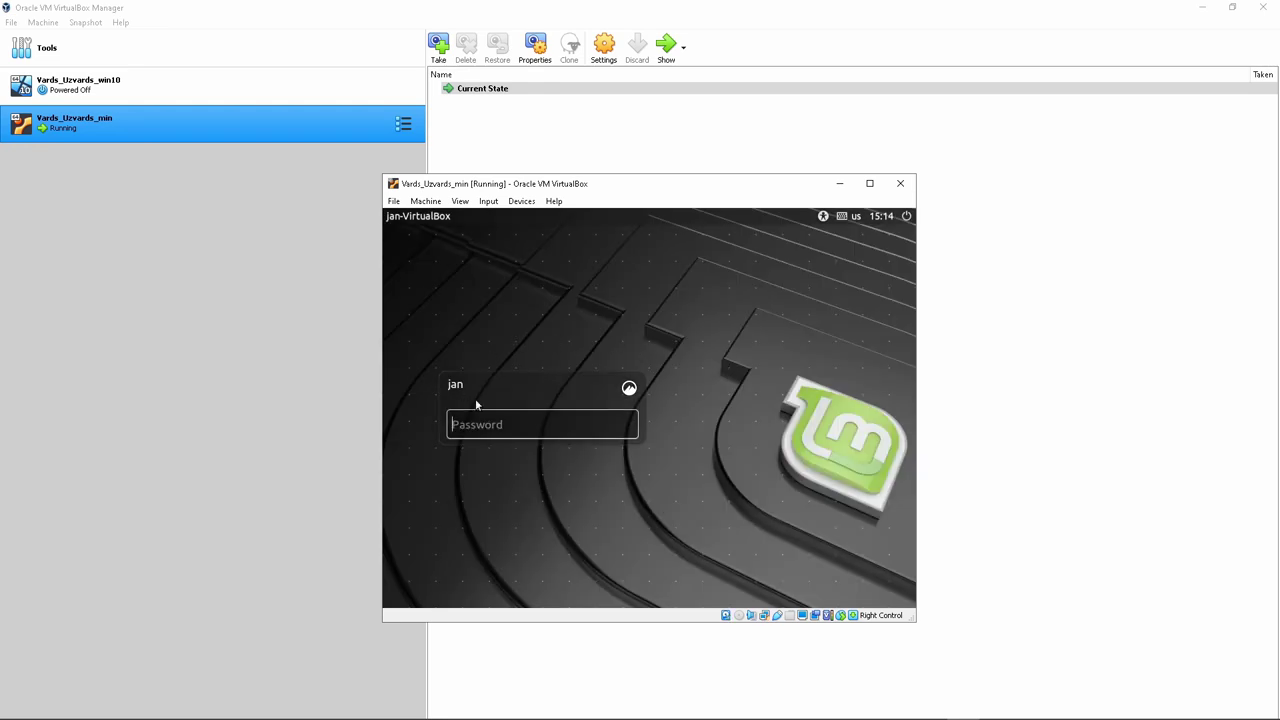
pyautogui.write('••')
pyautogui.press('Return')
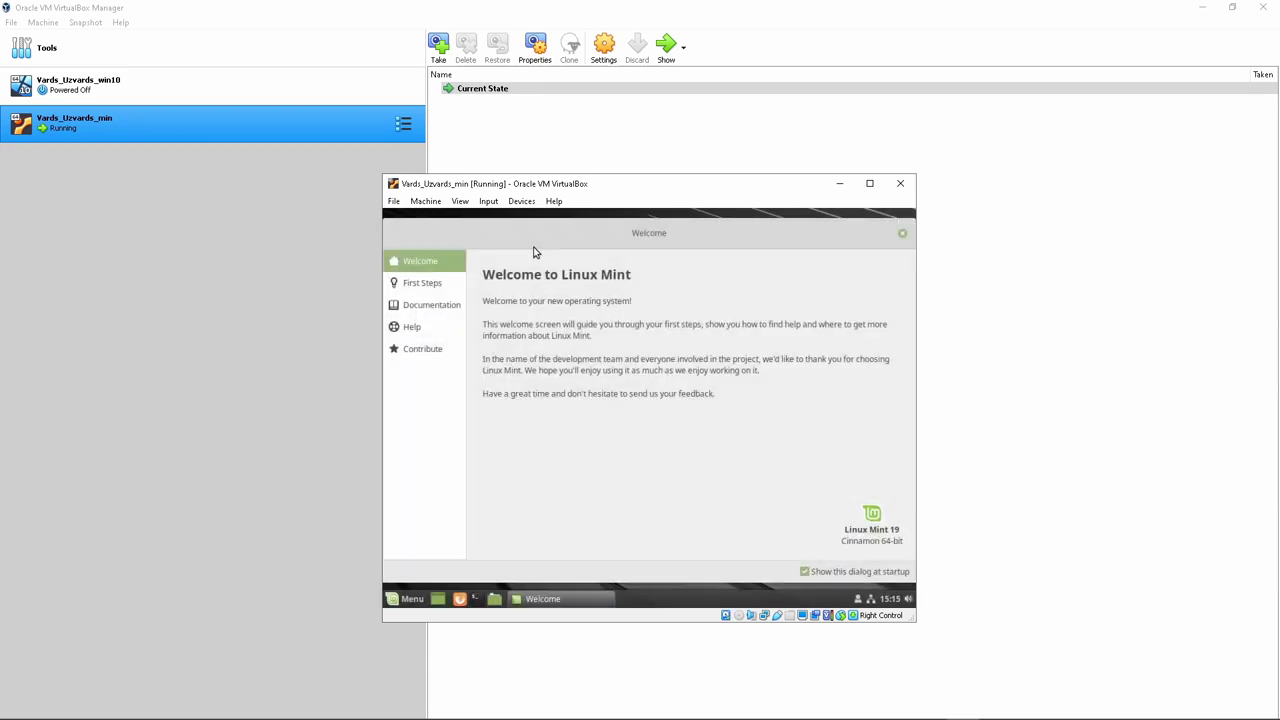
# Insert the Guest Additions CD image and run its autorun installer in the guest
pyautogui.click(519, 203)
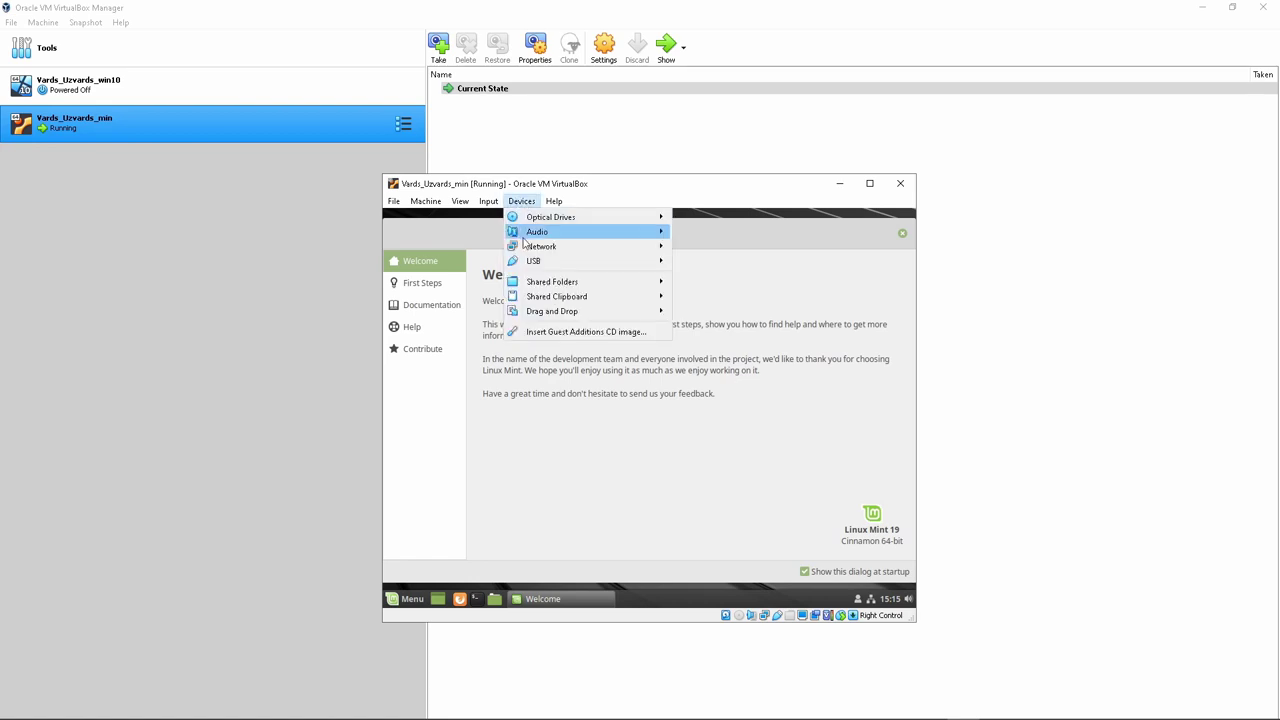
pyautogui.click(566, 333)
pyautogui.click(902, 234)
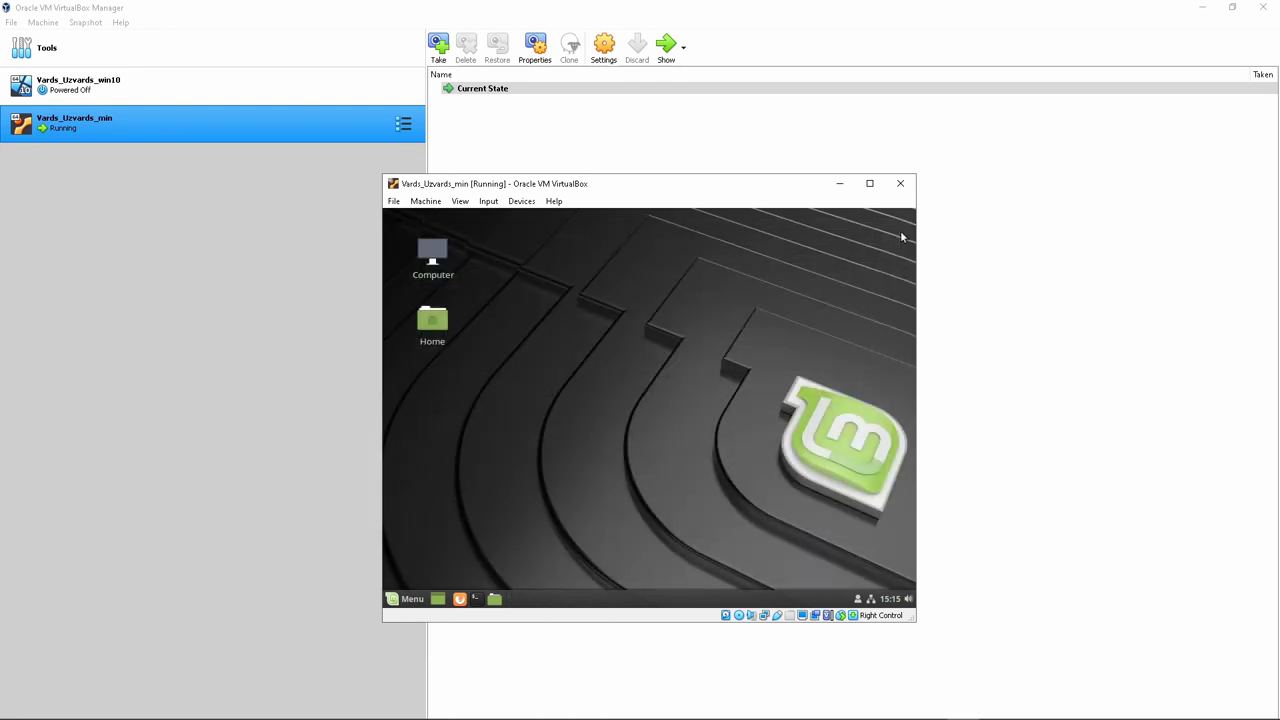
pyautogui.click(737, 457)
pyautogui.click(763, 475)
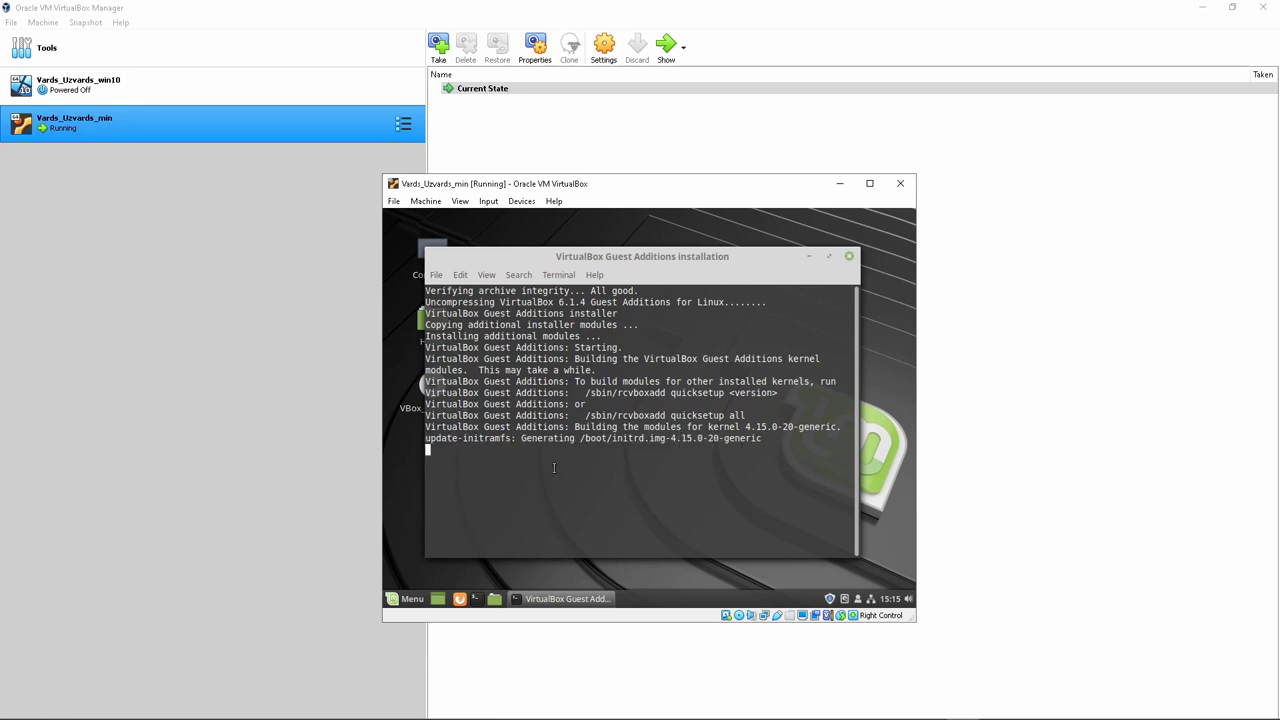
pyautogui.press('Return')
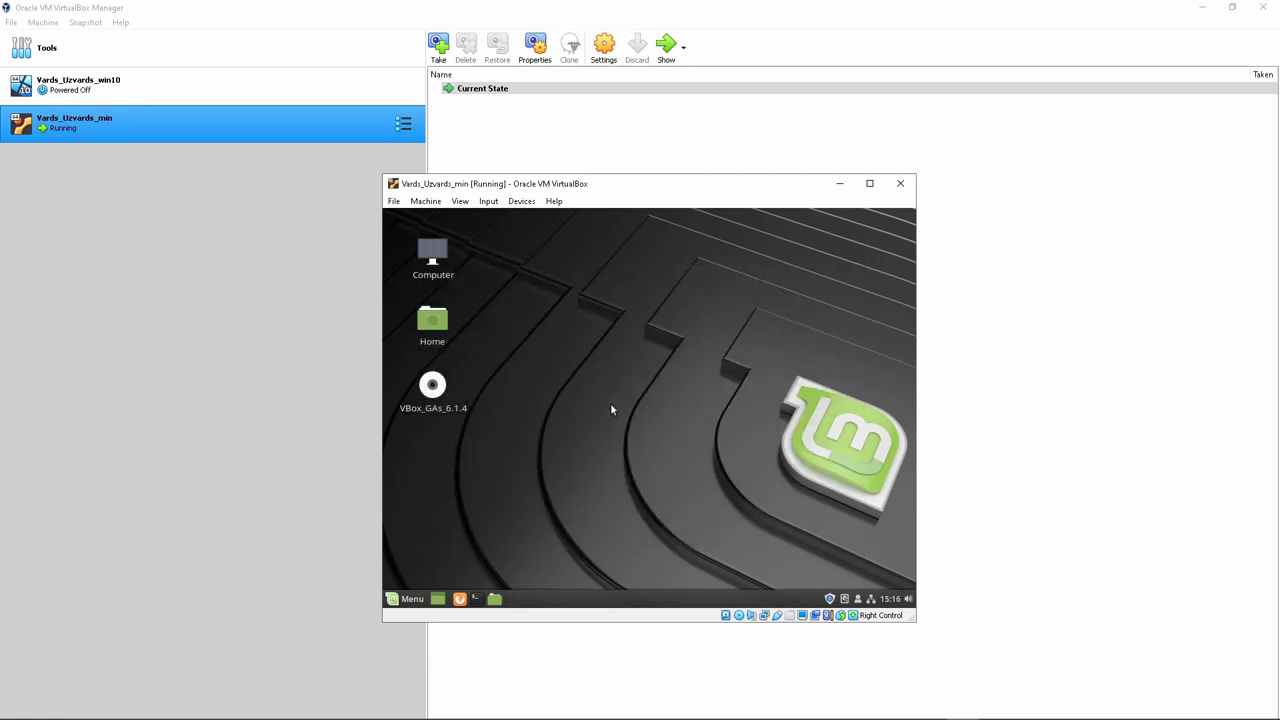
# Remove the Guest Additions disc from the virtual optical drive with a forced unmount
pyautogui.click(530, 204)
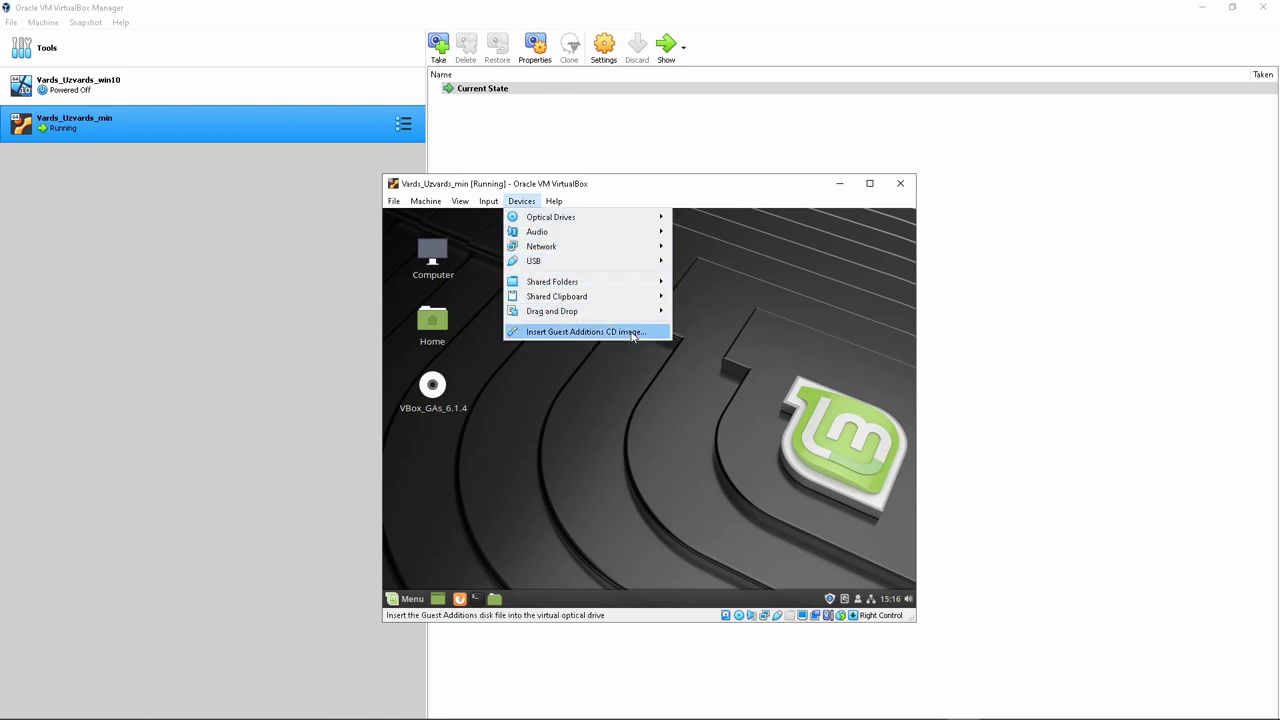
pyautogui.click(624, 392)
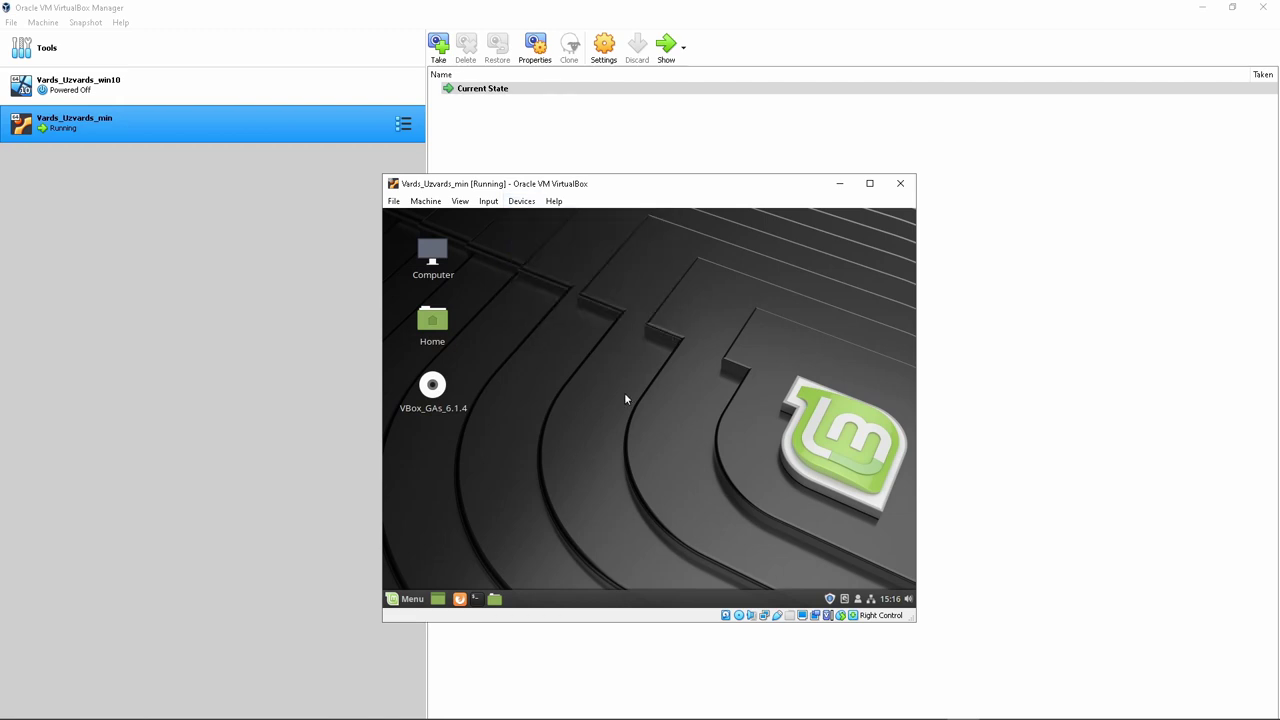
pyautogui.click(522, 201)
pyautogui.moveTo(560, 222)
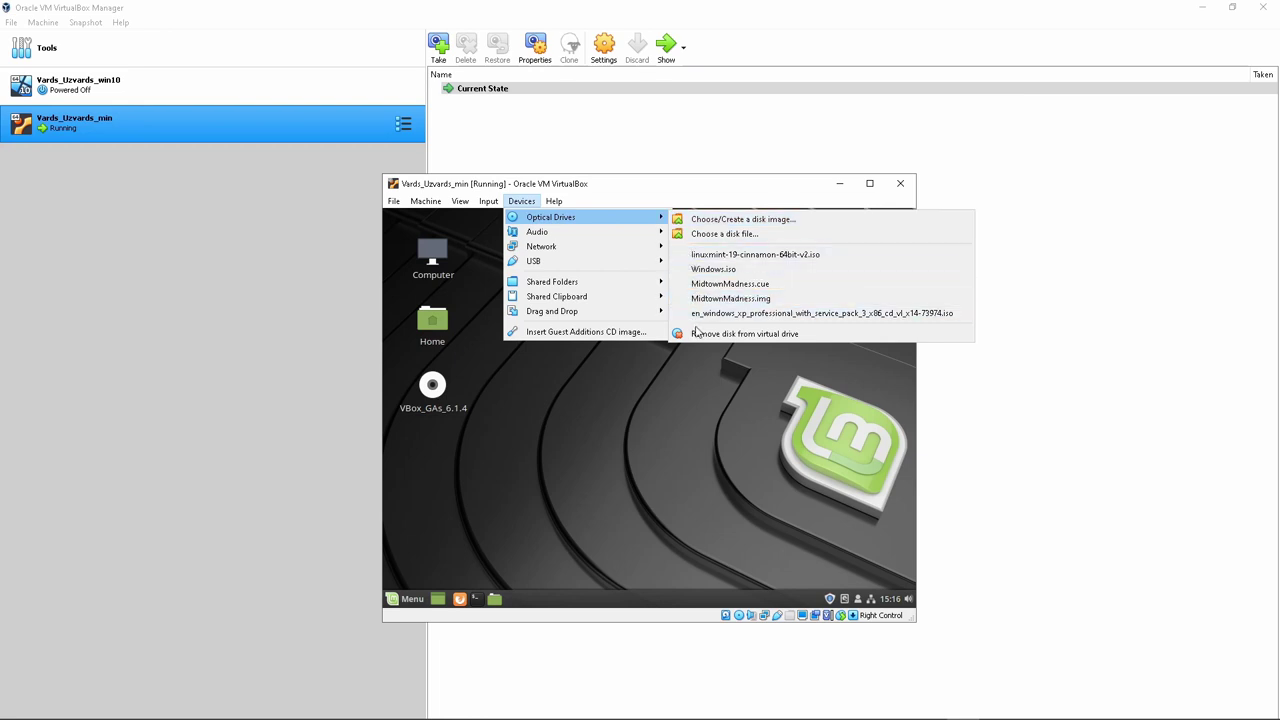
pyautogui.click(700, 333)
pyautogui.click(629, 450)
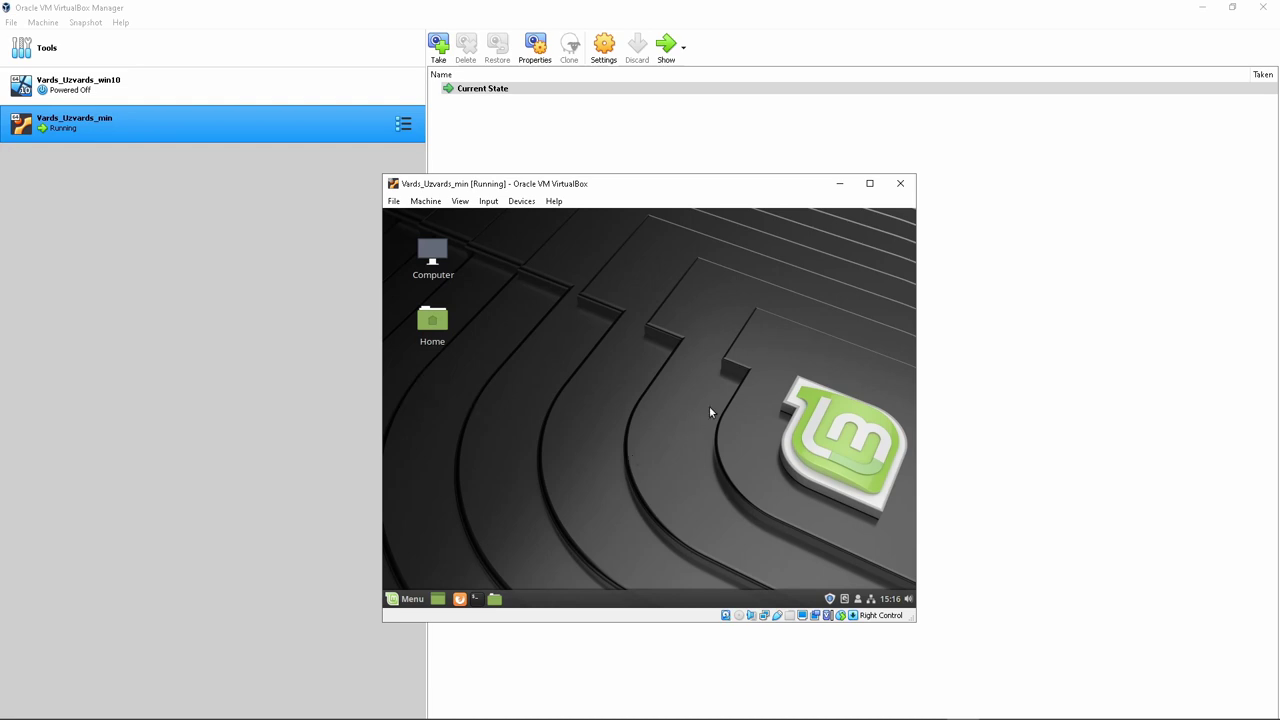
# Cancel closing the VM and restart Linux Mint from its start menu
pyautogui.click(900, 183)
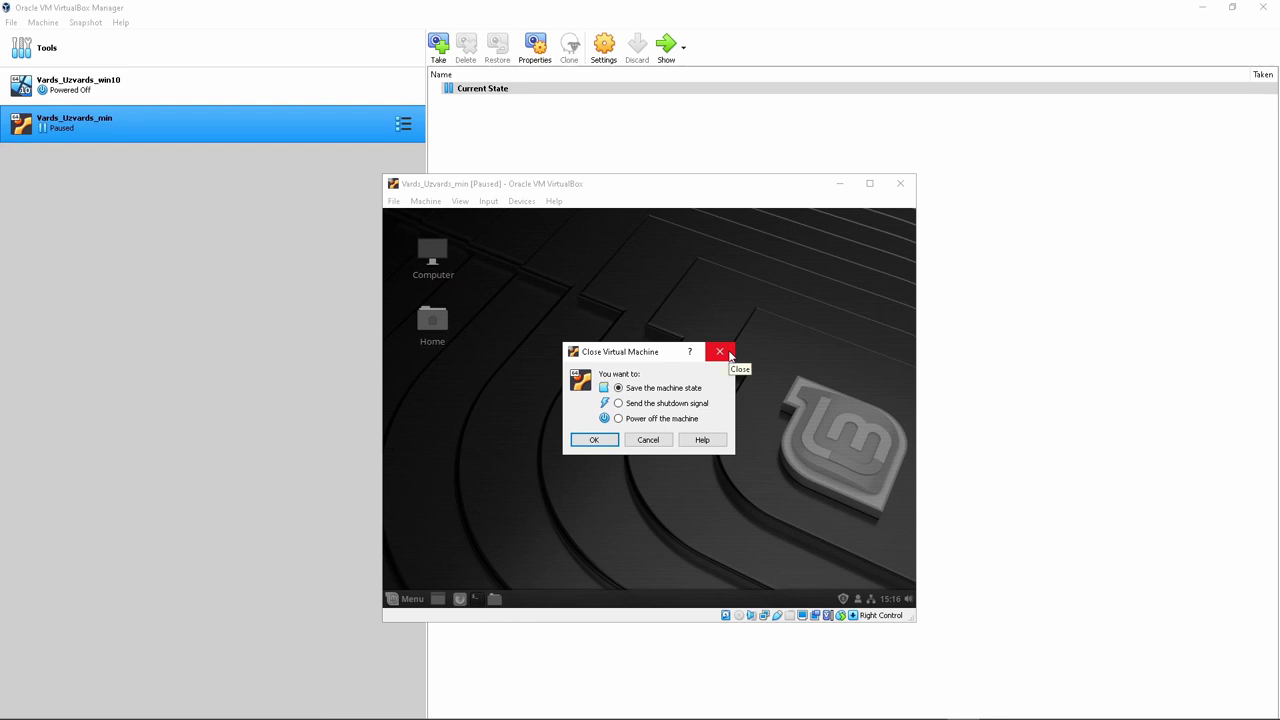
pyautogui.click(728, 353)
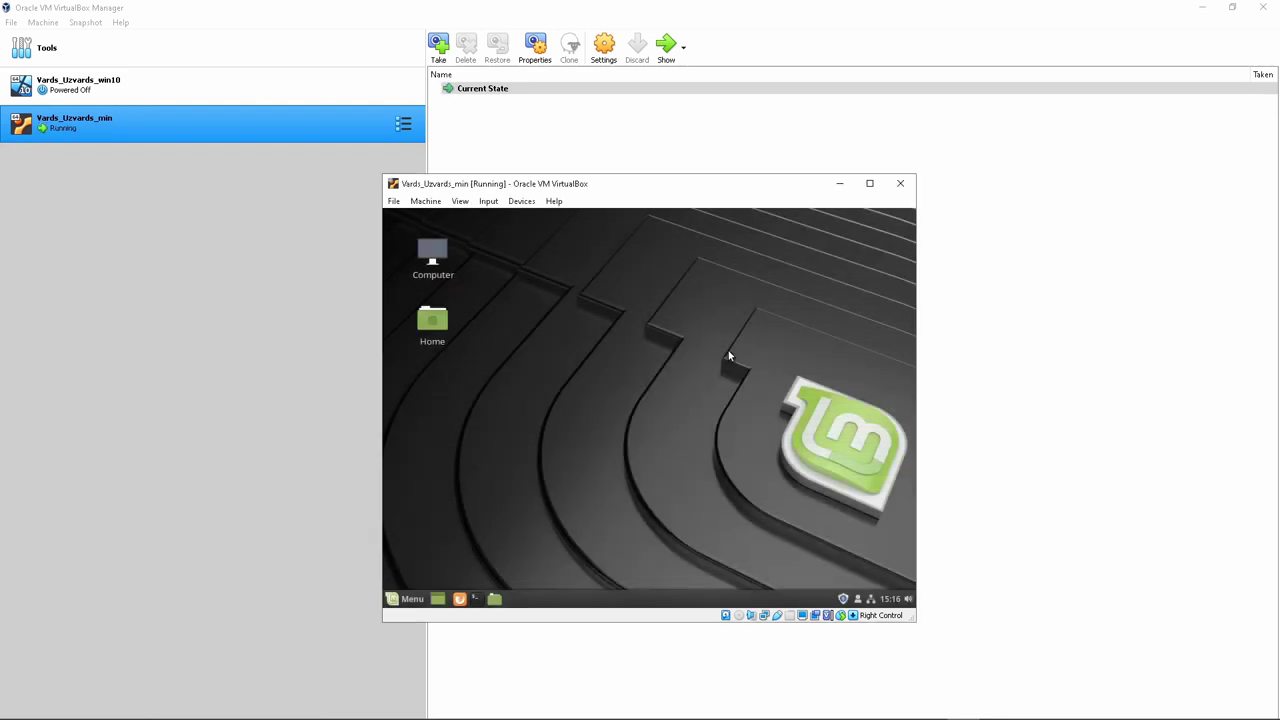
pyautogui.click(407, 598)
pyautogui.click(413, 538)
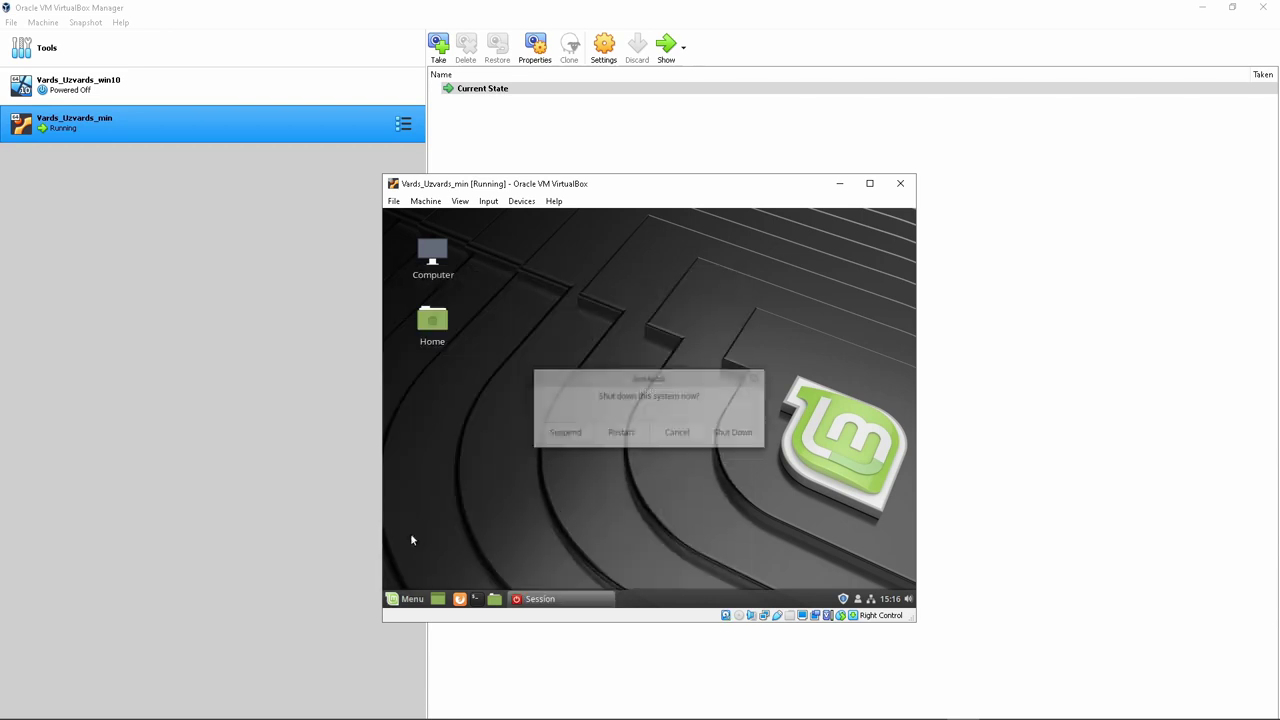
pyautogui.click(621, 432)
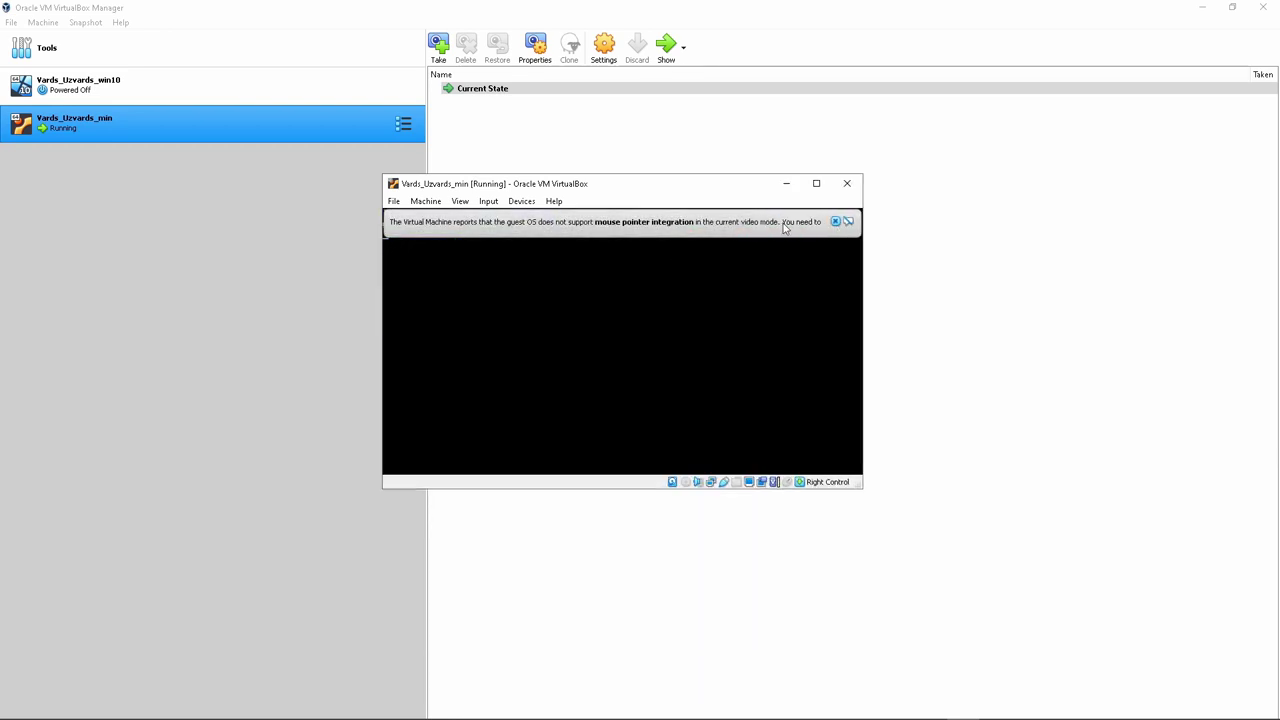
# In full-screen mode close the Welcome window, then return the guest to a normal window
pyautogui.press('Control_R+f')
pyautogui.press('Return')
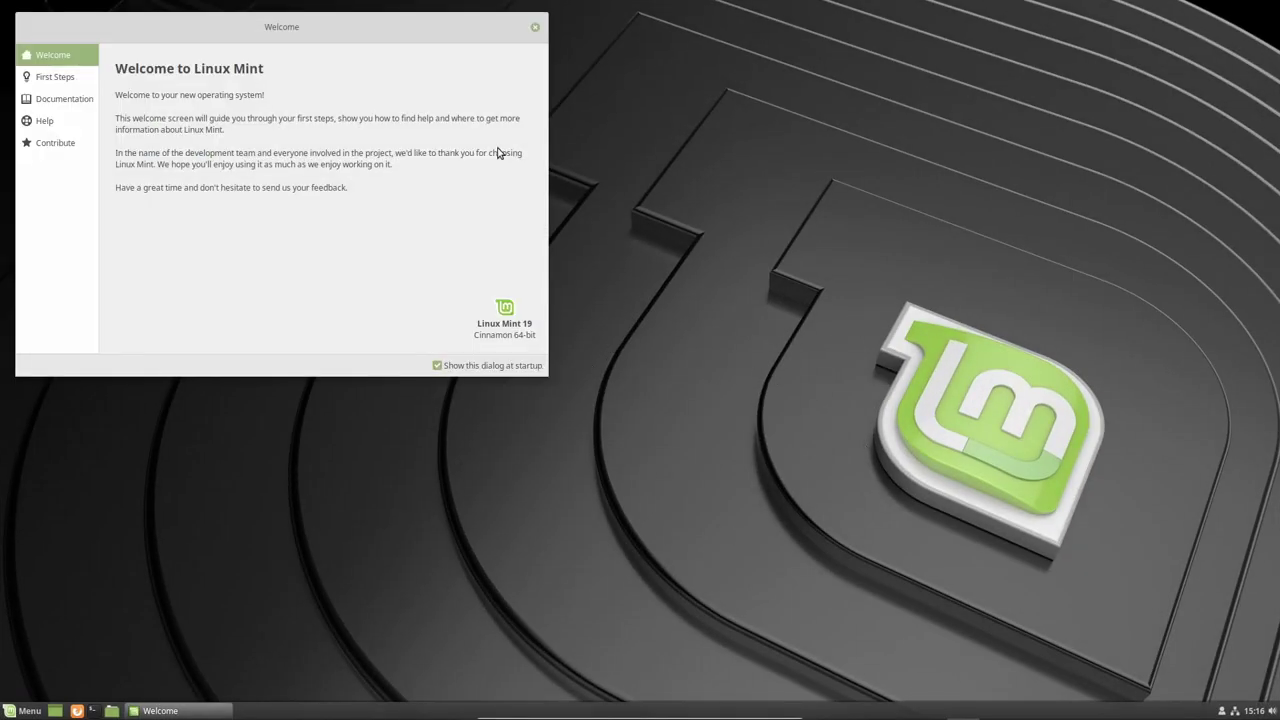
pyautogui.moveTo(409, 37); pyautogui.dragTo(566, 103)
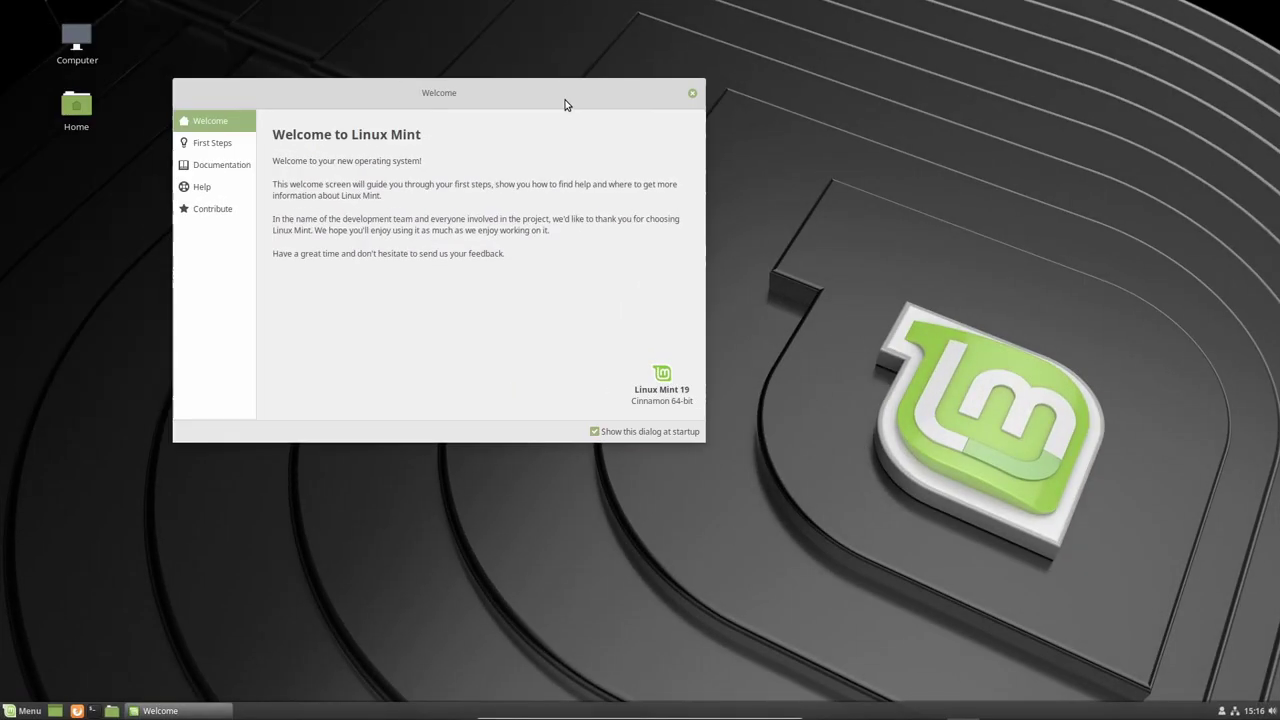
pyautogui.click(693, 95)
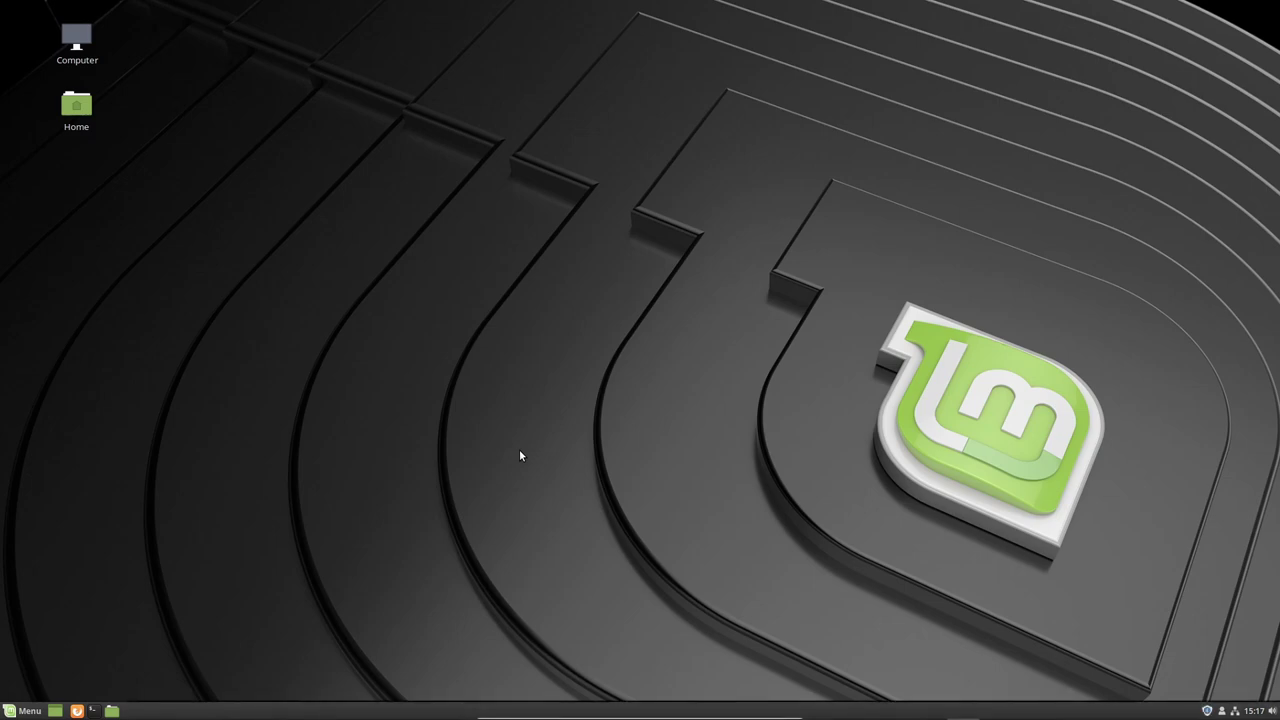
pyautogui.press('Control_R+f')
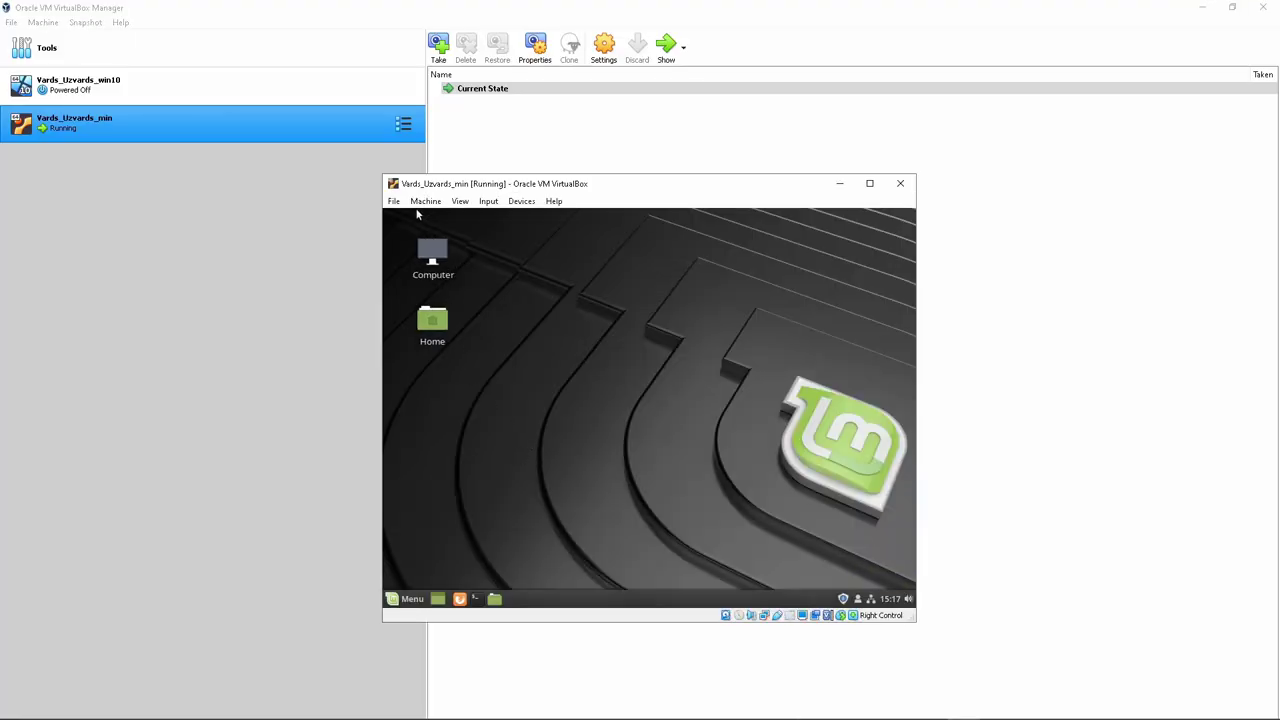
# Take a snapshot of the machine named 'Tako uzinstalēts linux'
pyautogui.click(427, 202)
pyautogui.click(435, 246)
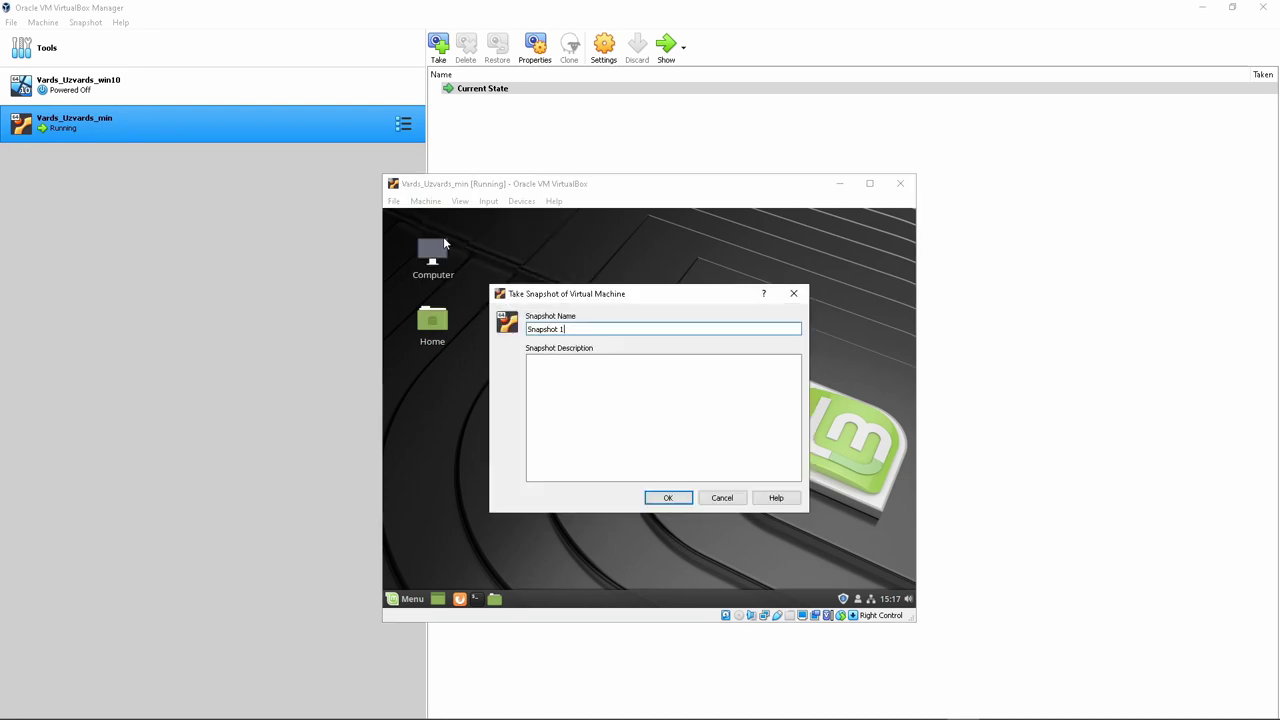
pyautogui.moveTo(571, 331); pyautogui.dragTo(468, 333)
pyautogui.write('Tako uzinstalēts linux')
pyautogui.press('Return')
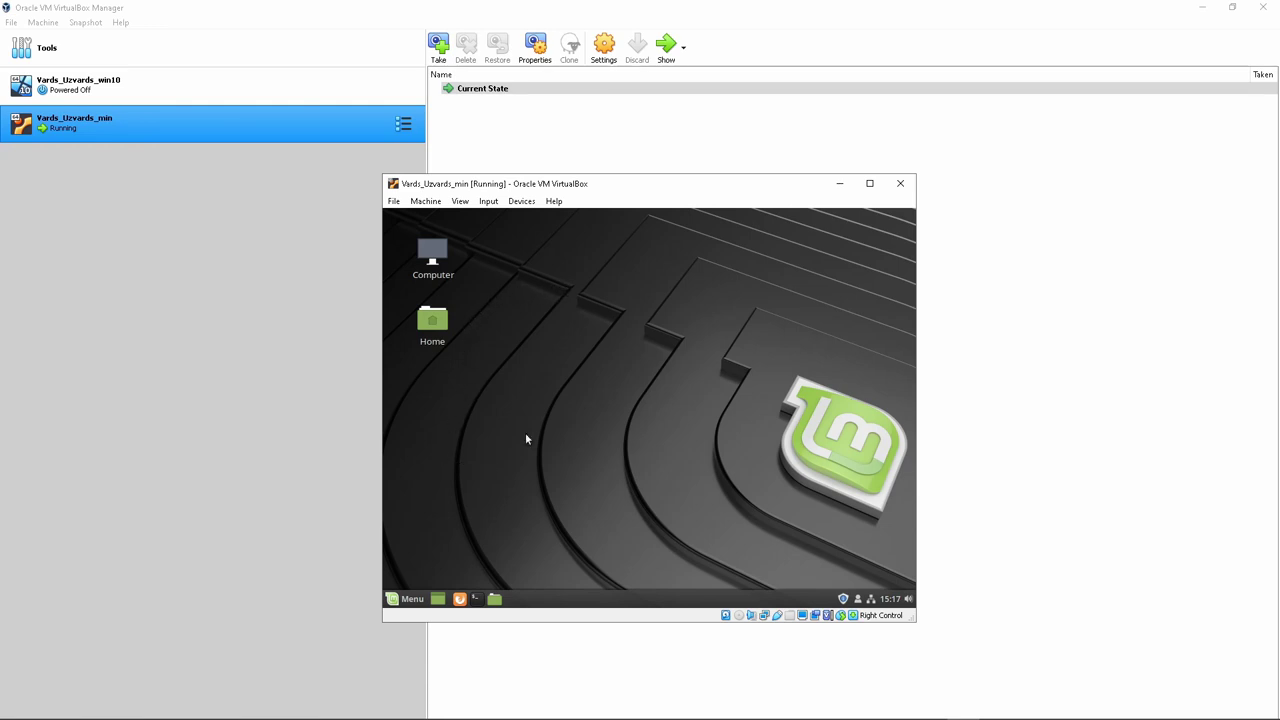
# Shut down the Linux Mint guest from its start menu
pyautogui.click(406, 599)
pyautogui.click(417, 540)
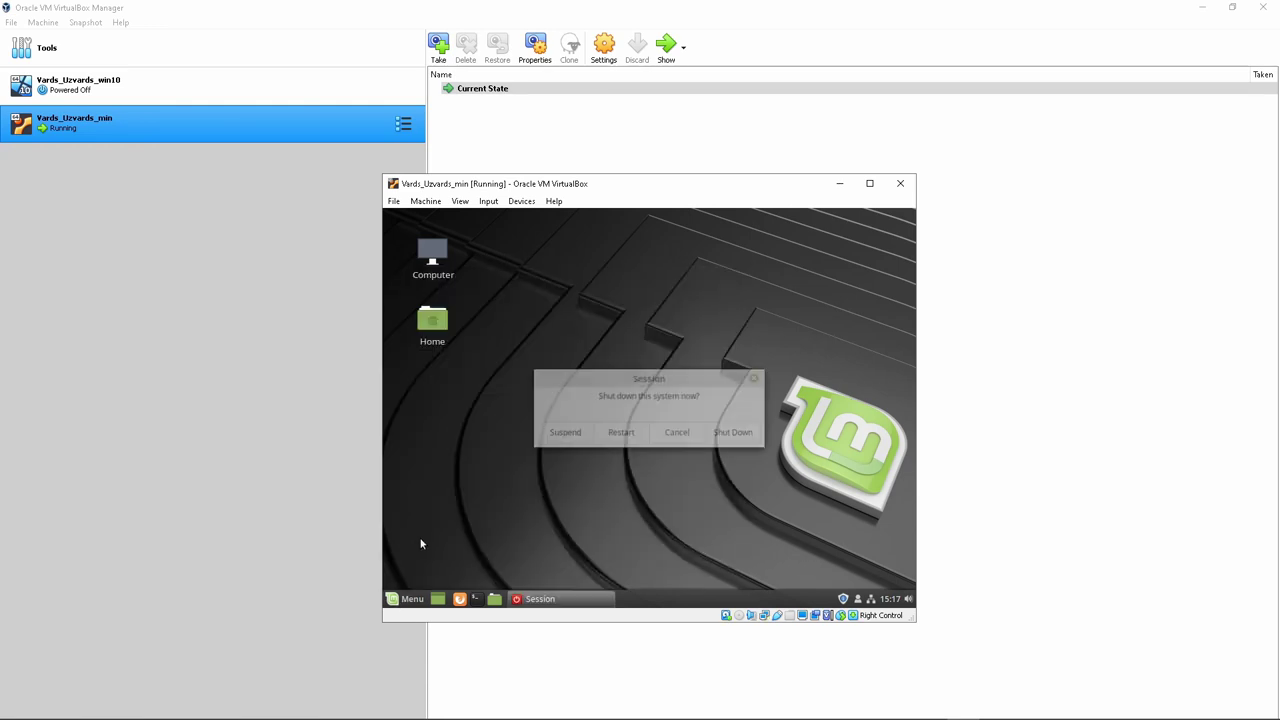
pyautogui.click(738, 435)
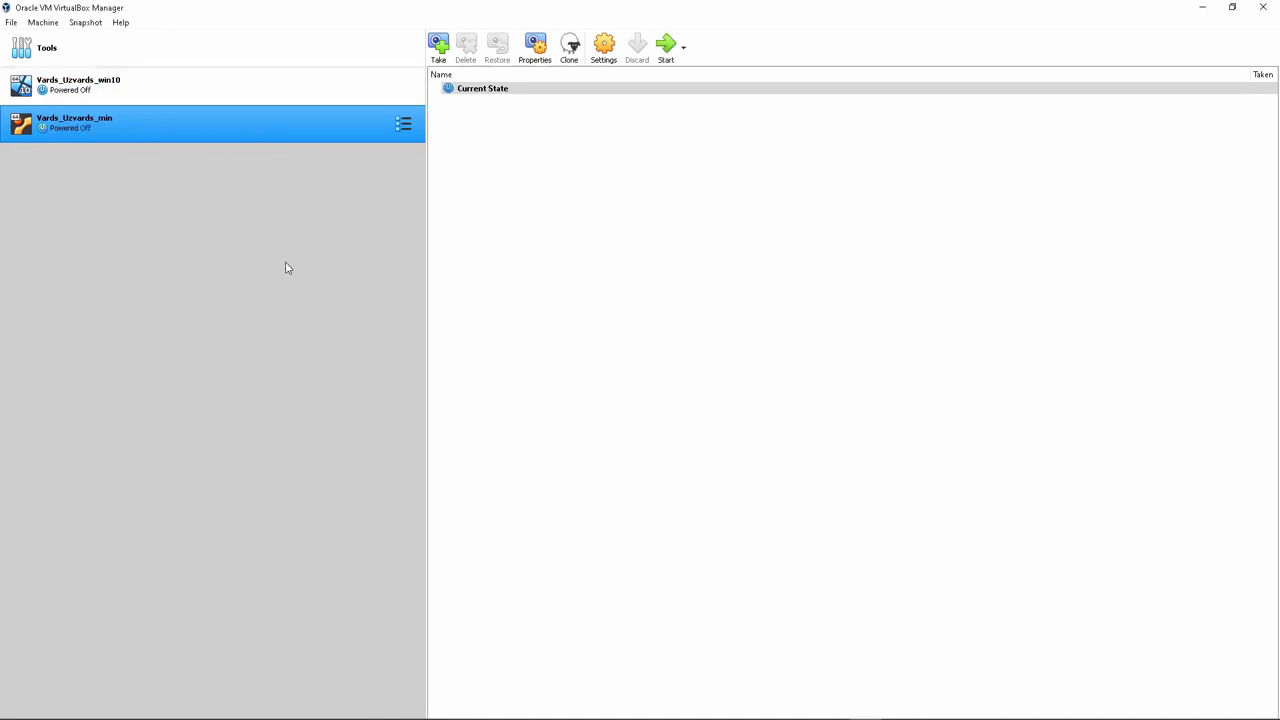
# Group the two selected virtual machines together
pyautogui.keyDown('ctrl'); pyautogui.click(150, 98); pyautogui.keyUp('ctrl')
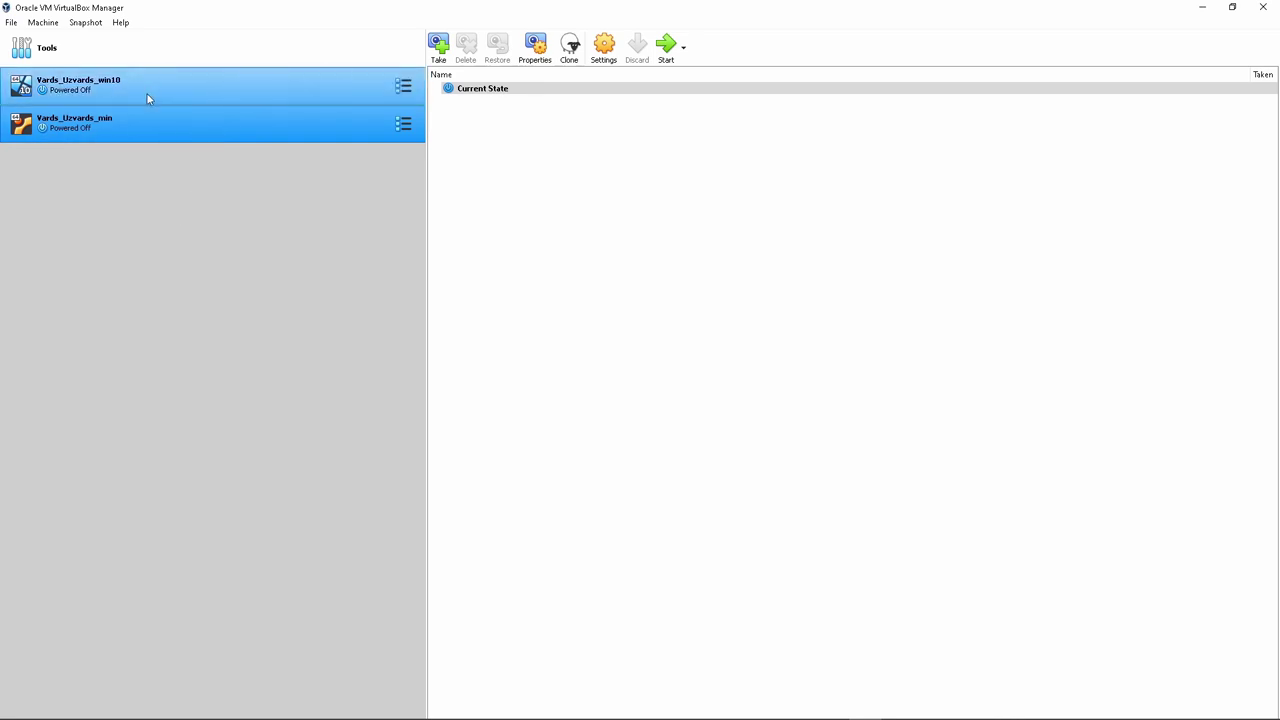
pyautogui.rightClick(150, 126)
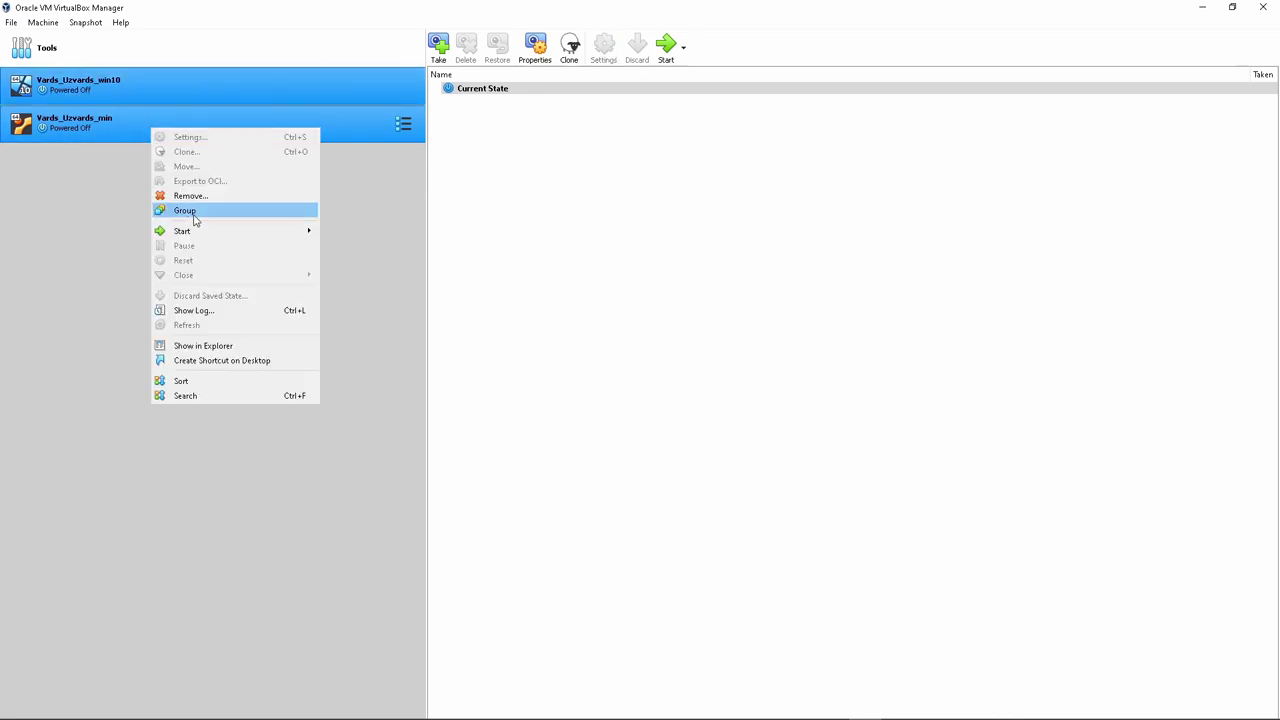
pyautogui.click(195, 213)
# Rename the new group to 'Vards_Uzvārds_100grupa'
pyautogui.rightClick(48, 77)
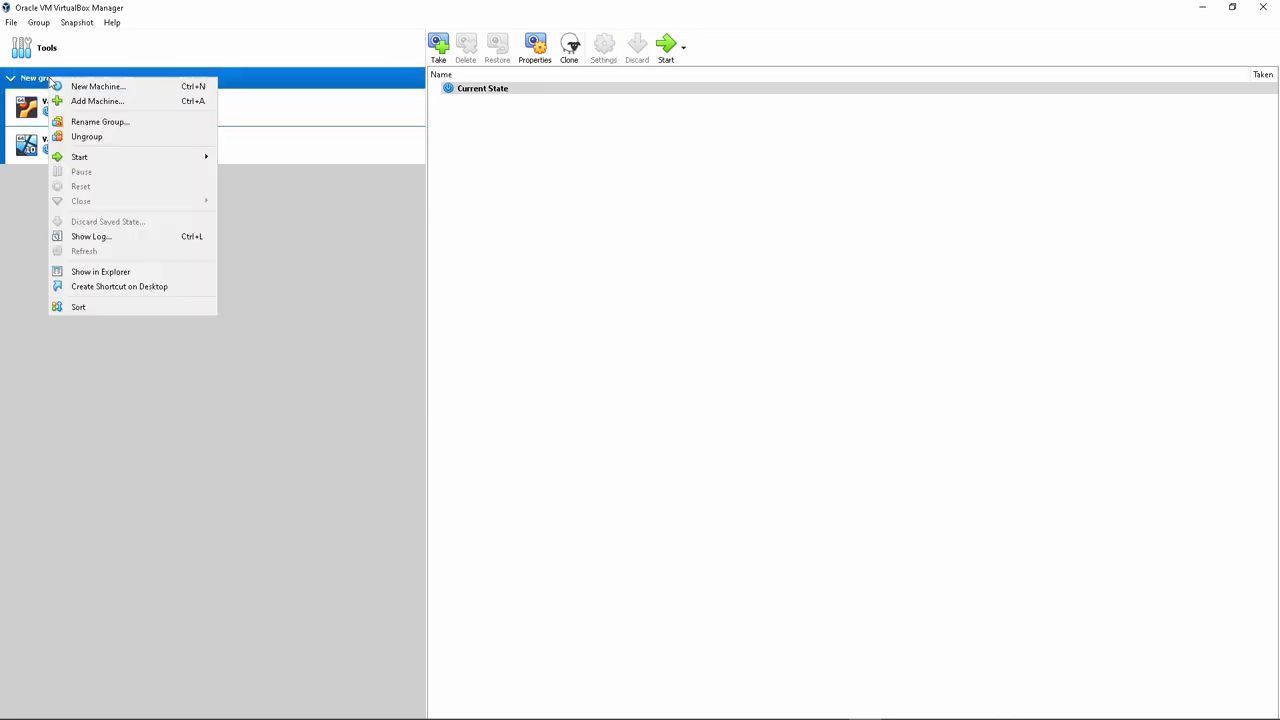
pyautogui.click(104, 122)
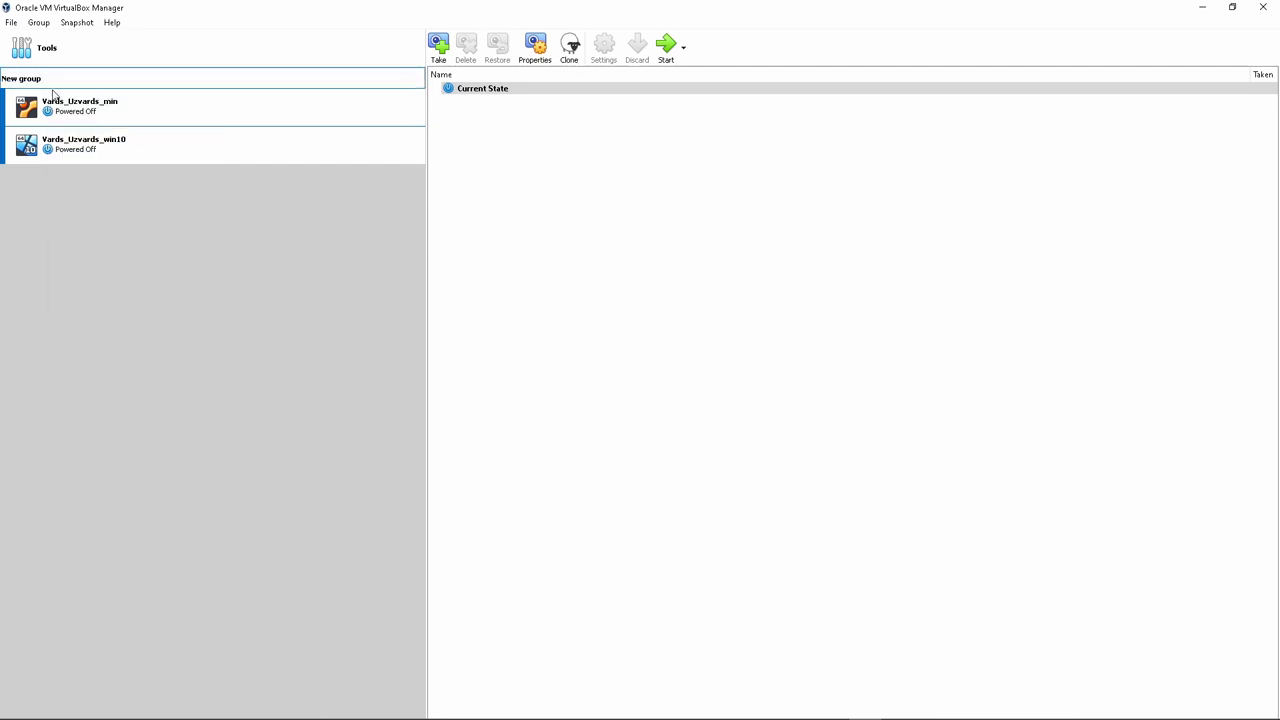
pyautogui.press('BackSpace')
pyautogui.press('BackSpace')
pyautogui.press('BackSpace')
pyautogui.press('BackSpace')
pyautogui.press('BackSpace')
pyautogui.press('BackSpace')
pyautogui.press('BackSpace')
pyautogui.press('BackSpace')
pyautogui.write('Vards_Uzvar')
pyautogui.press('Return')
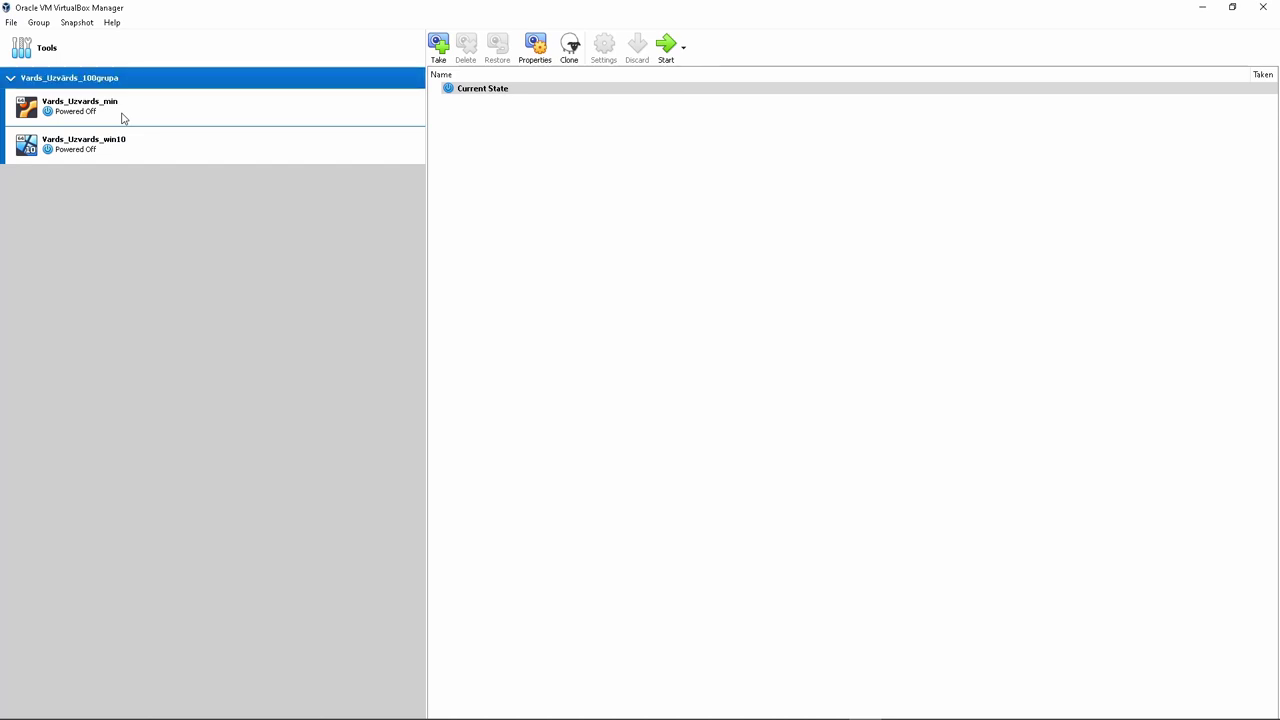